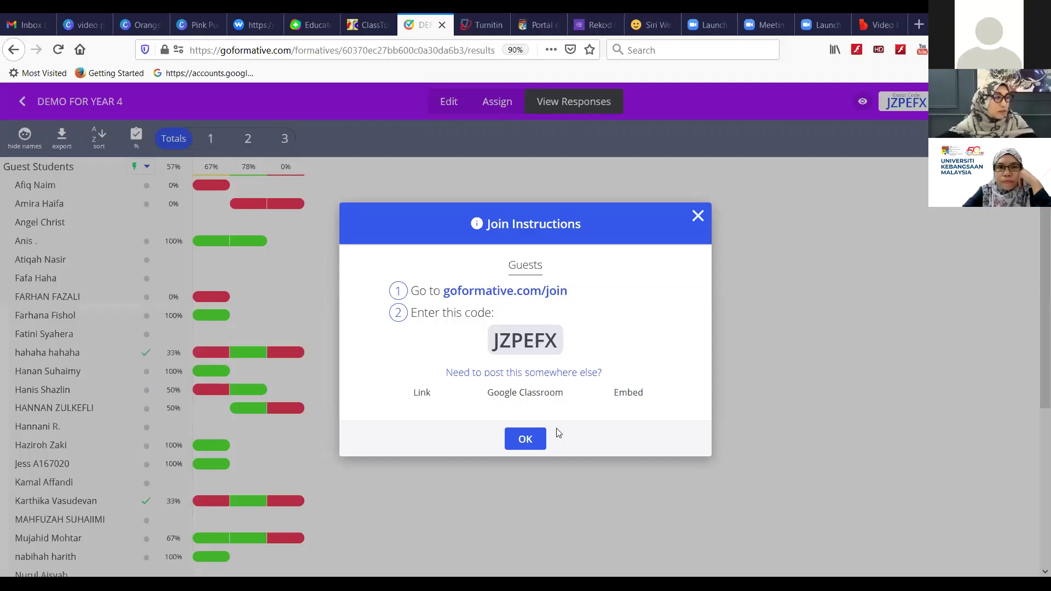
# Close the join instructions and open the guest students' responses to question 1.
pyautogui.press('Escape')
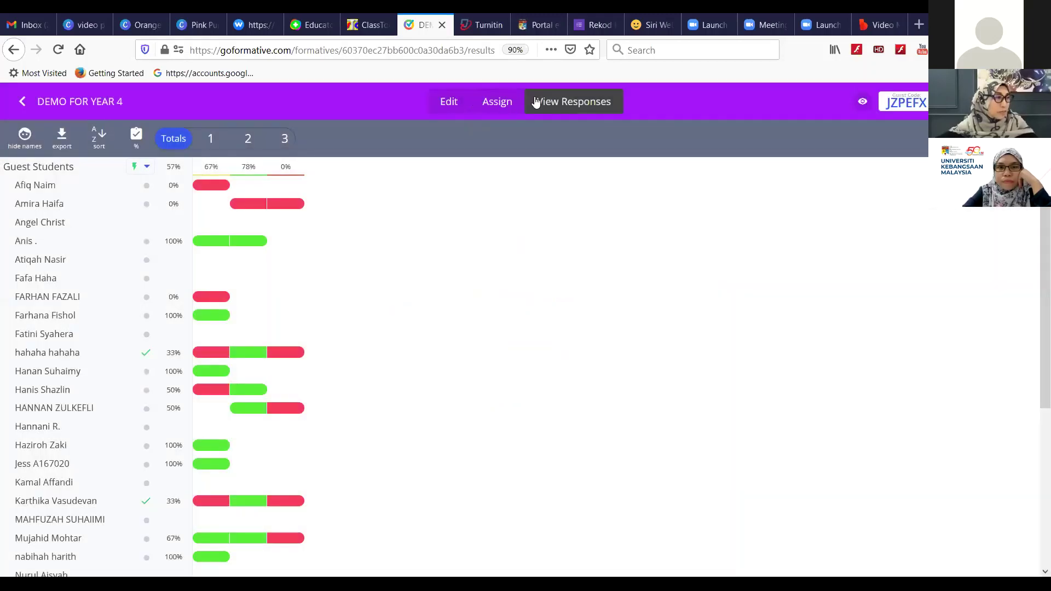
pyautogui.click(211, 140)
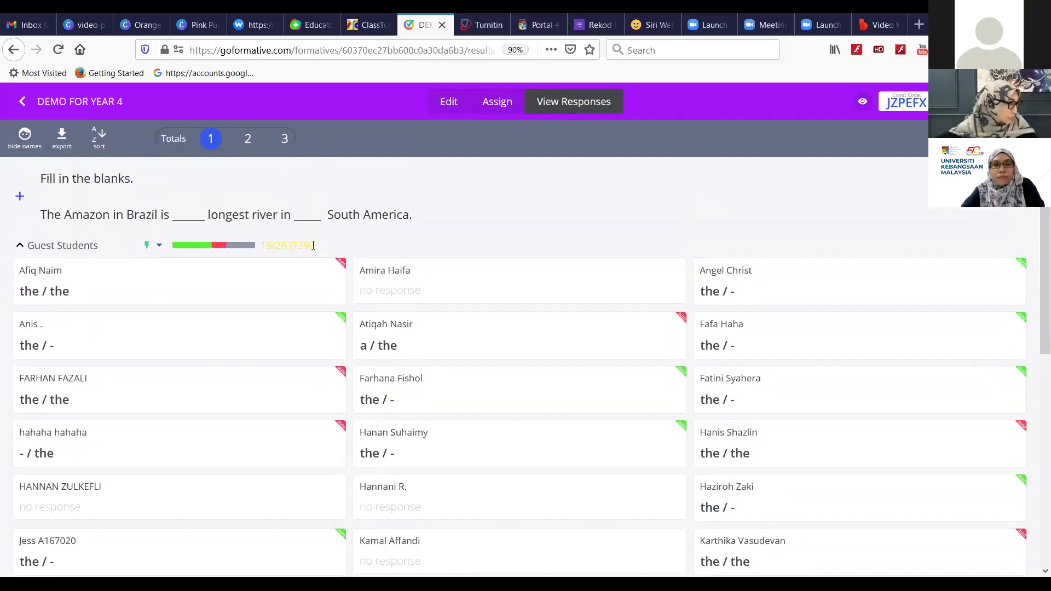
# Return to the score totals for all questions and display the scores as points.
pyautogui.click(171, 137)
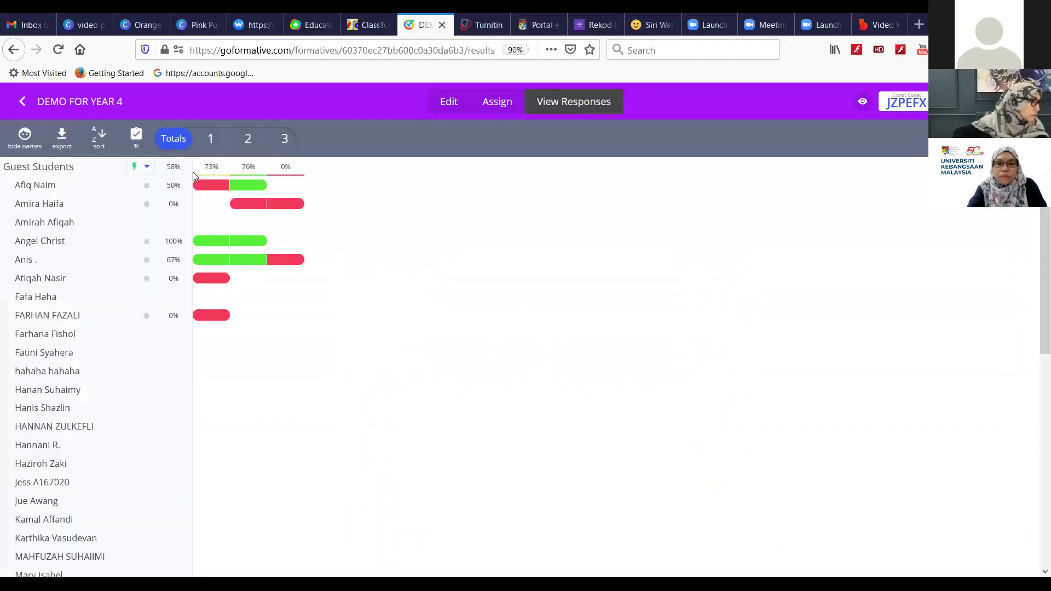
pyautogui.click(148, 167)
pyautogui.click(164, 168)
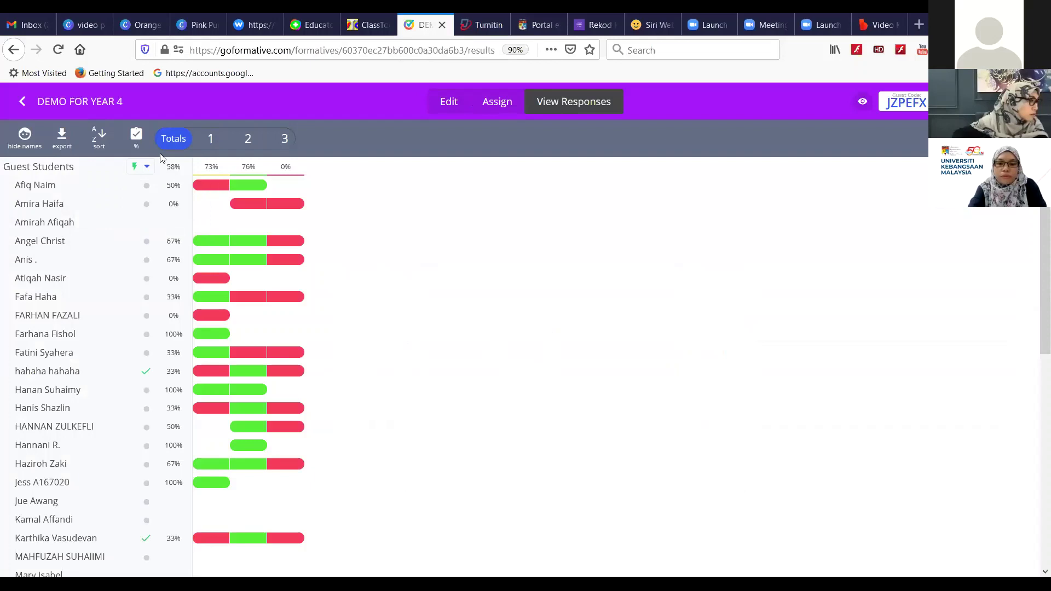
pyautogui.click(137, 139)
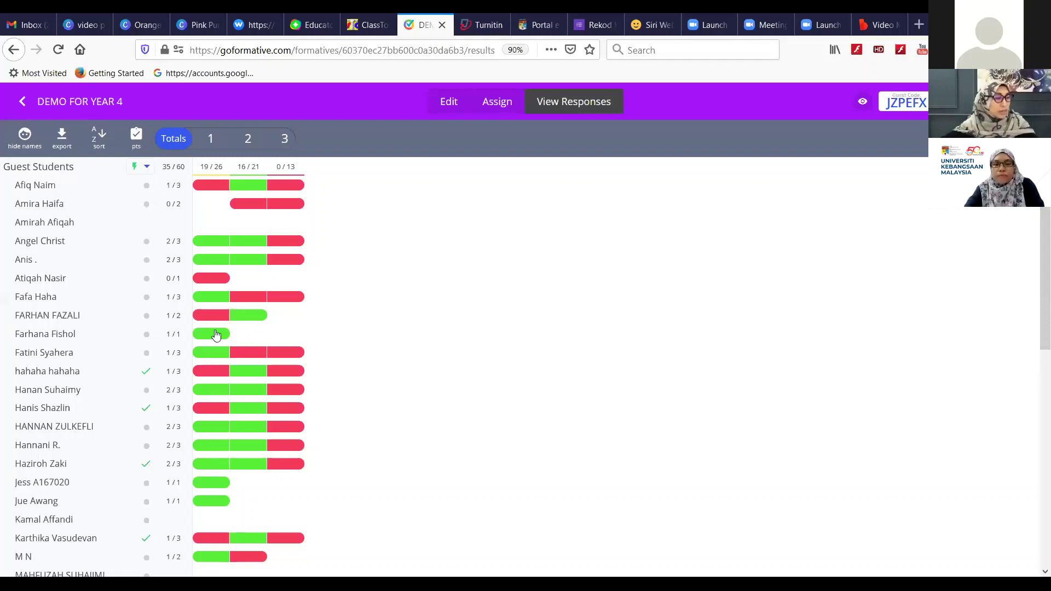
# Review the guest students' answers to question 1, the fill-in-the-blanks item about the Amazon.
pyautogui.click(212, 139)
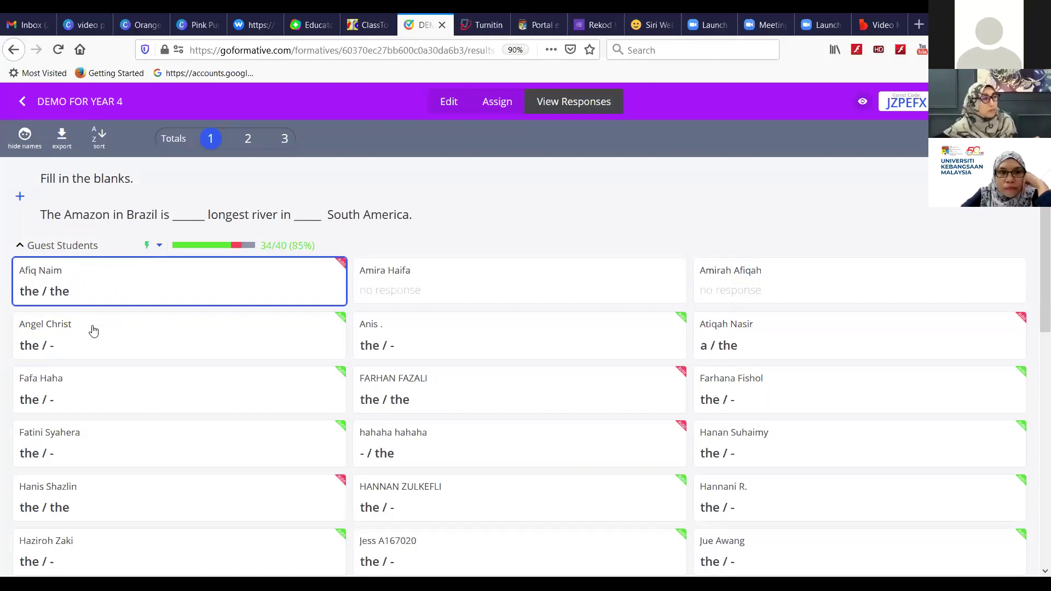
pyautogui.scroll(-3, 79, 439)
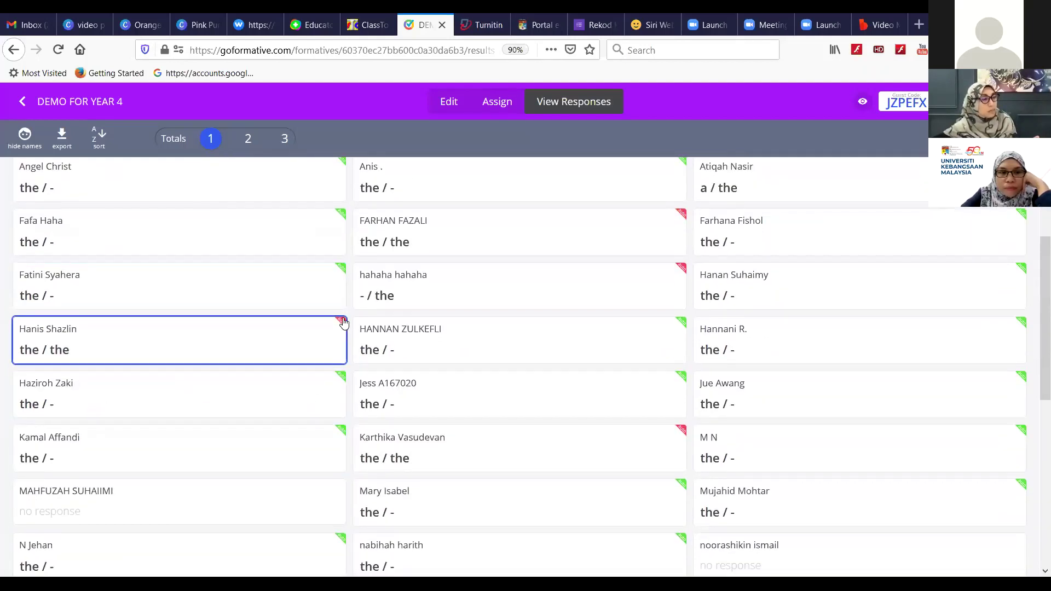
pyautogui.scroll(-4, 326, 350)
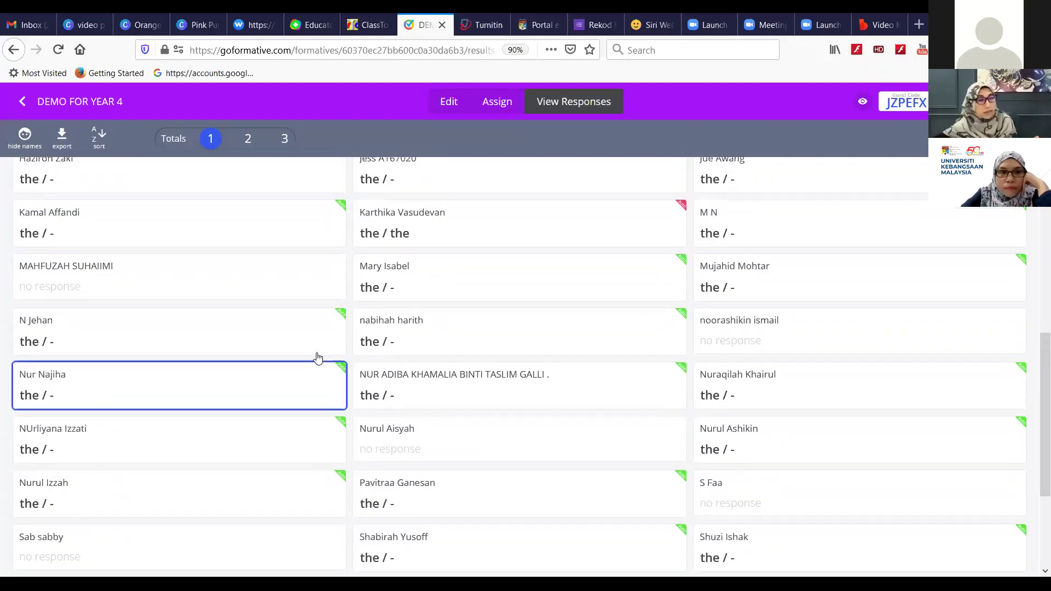
pyautogui.scroll(7, 317, 356)
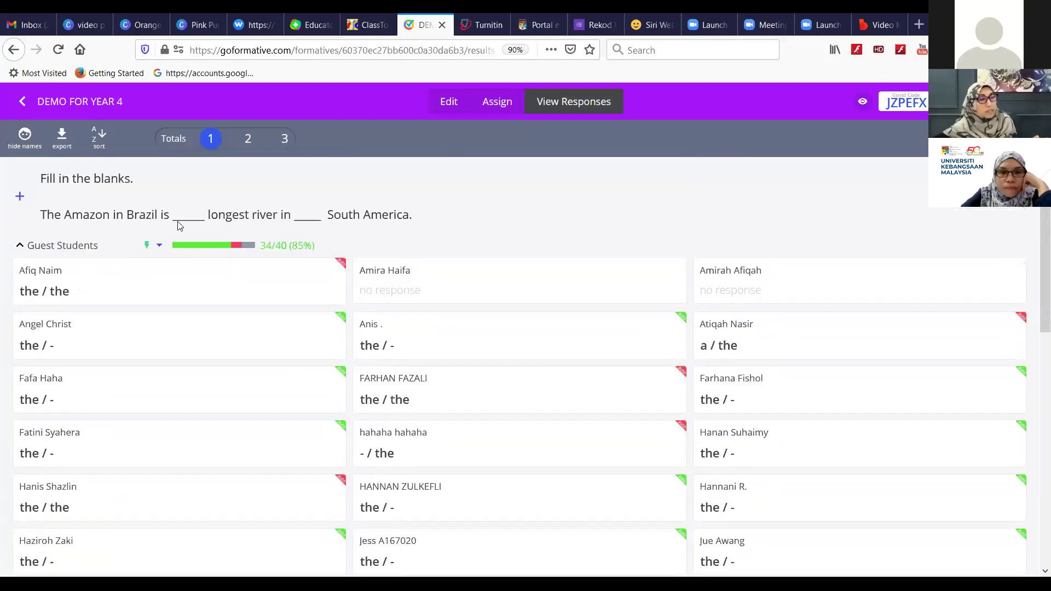
# Review the guest students' answers to question 2, the true-or-false item on adjectives.
pyautogui.click(247, 139)
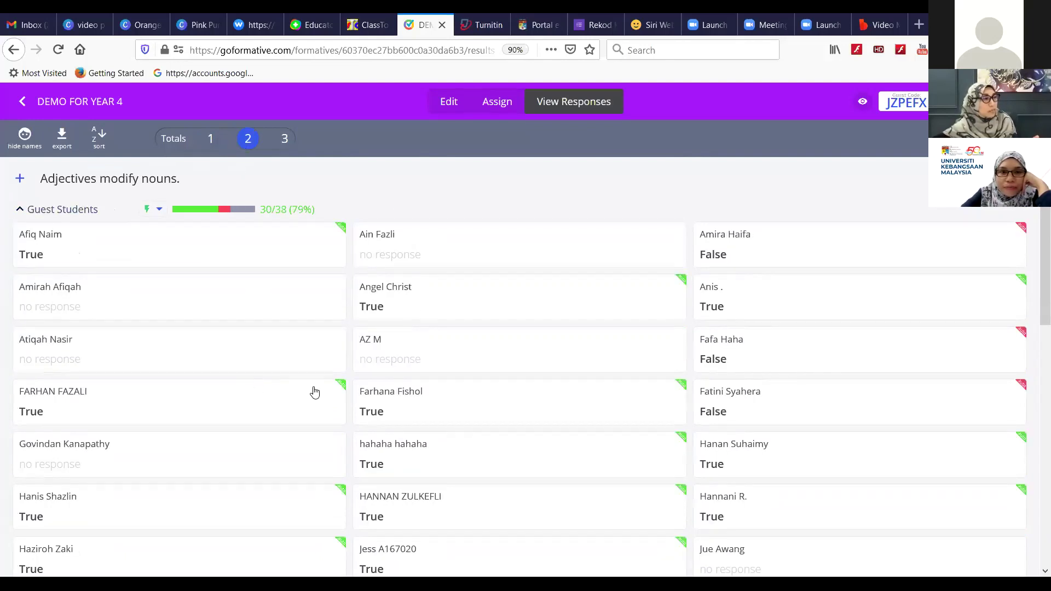
pyautogui.scroll(-6, 315, 392)
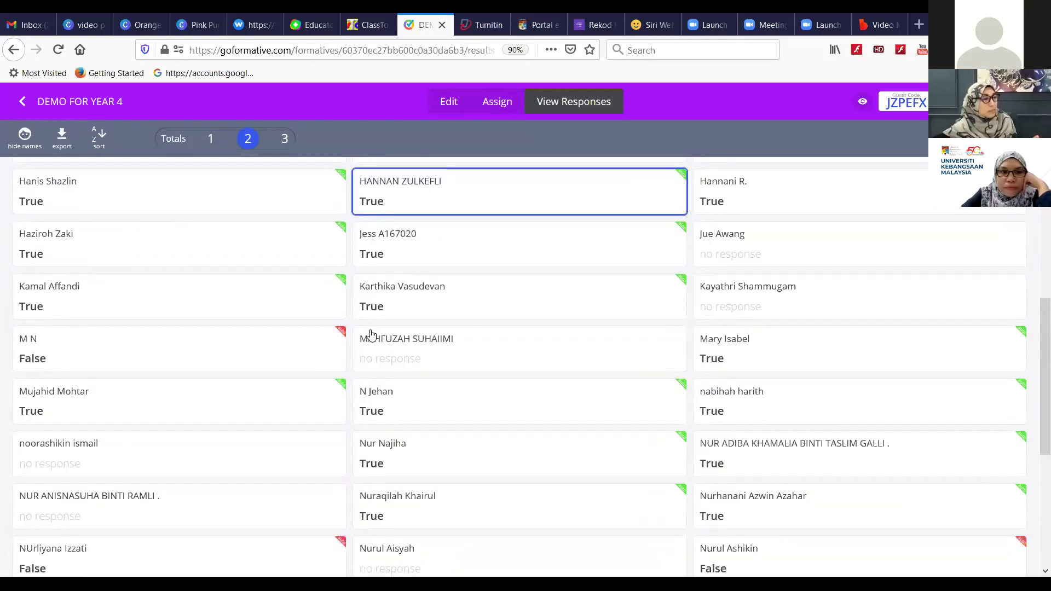
pyautogui.scroll(-4, 369, 336)
pyautogui.scroll(10, 361, 335)
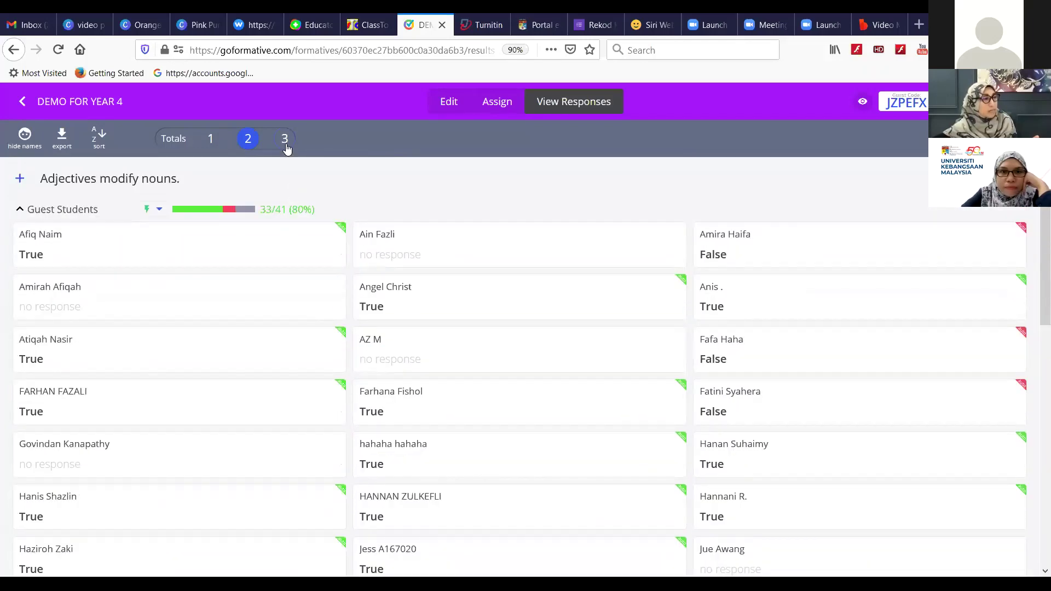
# Review the guest students' answers to question 3, the item on combining two sentences into a simple sentence.
pyautogui.click(285, 139)
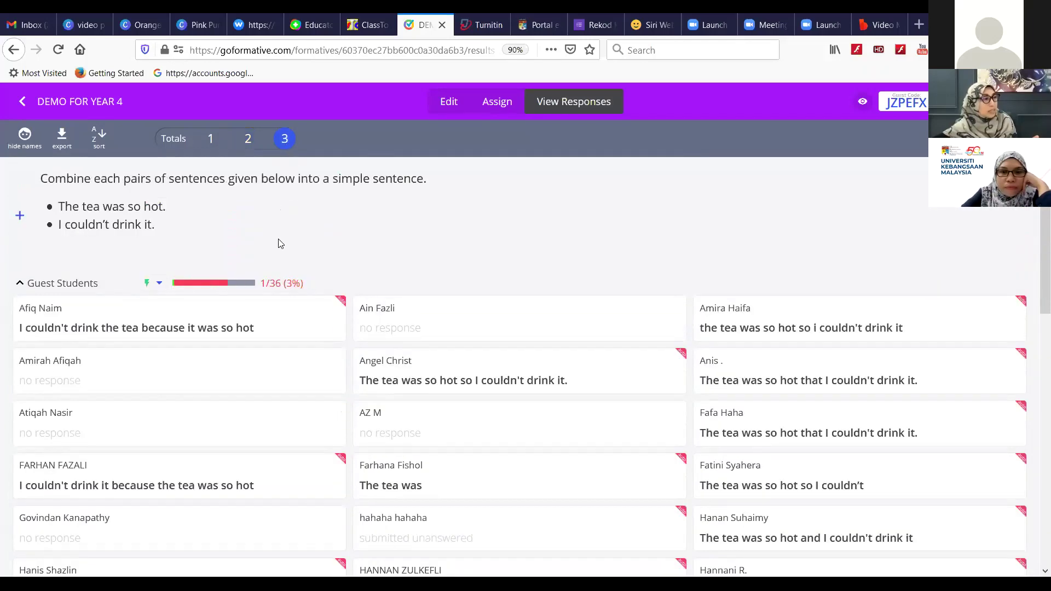
pyautogui.scroll(-2, 269, 327)
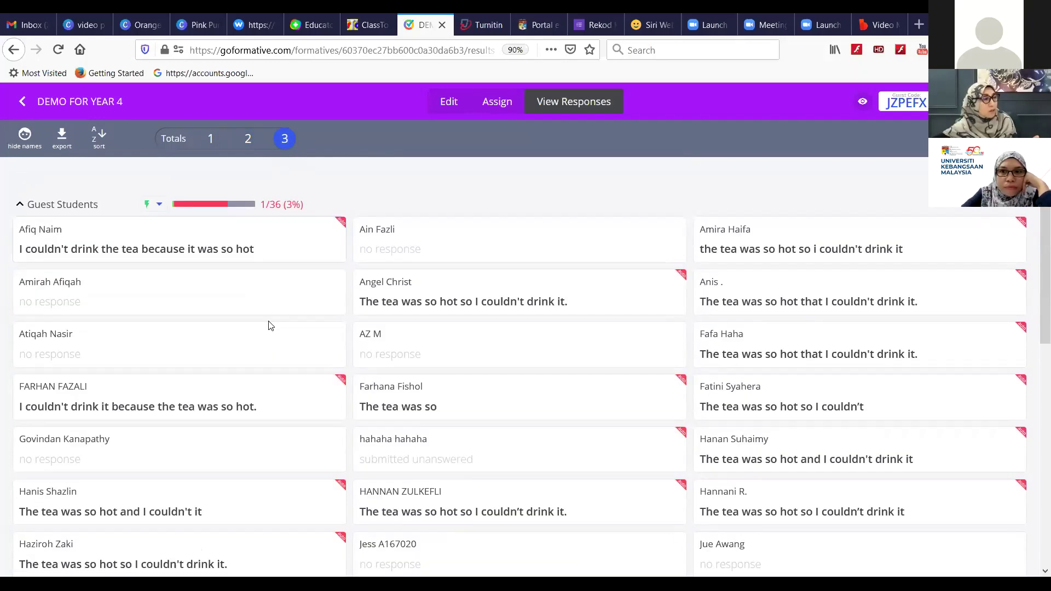
pyautogui.scroll(-5, 276, 321)
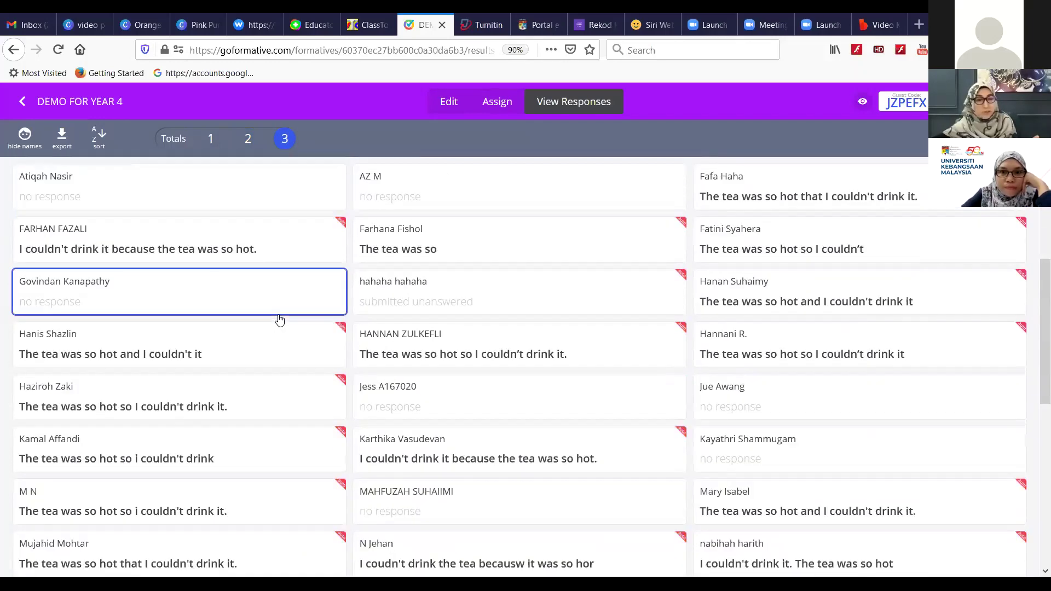
pyautogui.scroll(-7, 279, 319)
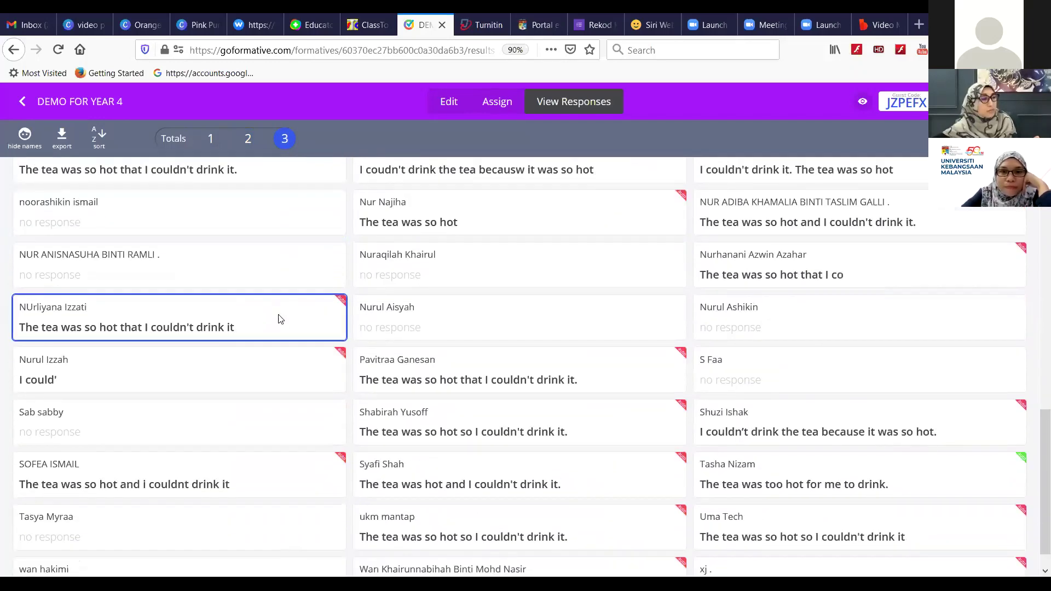
pyautogui.scroll(11, 279, 320)
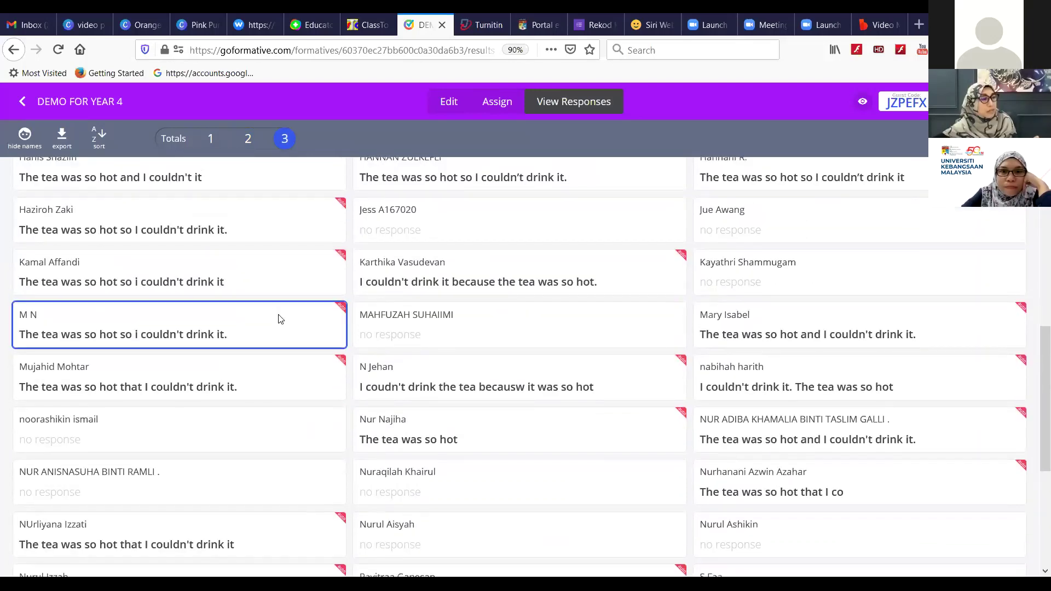
pyautogui.scroll(4, 280, 320)
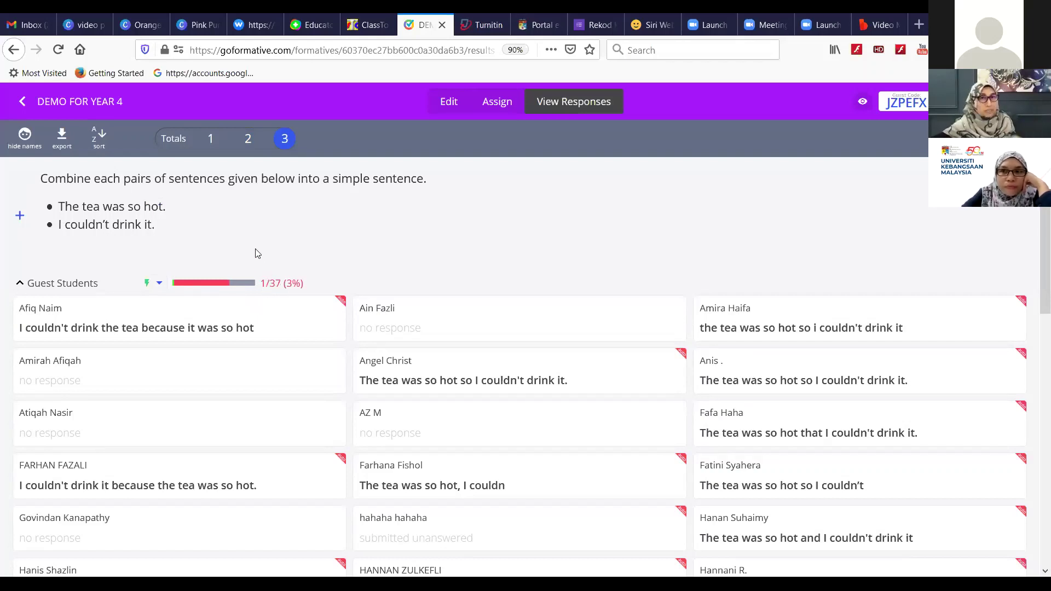
# Review the score totals for all guest students and display them as percentages.
pyautogui.click(169, 143)
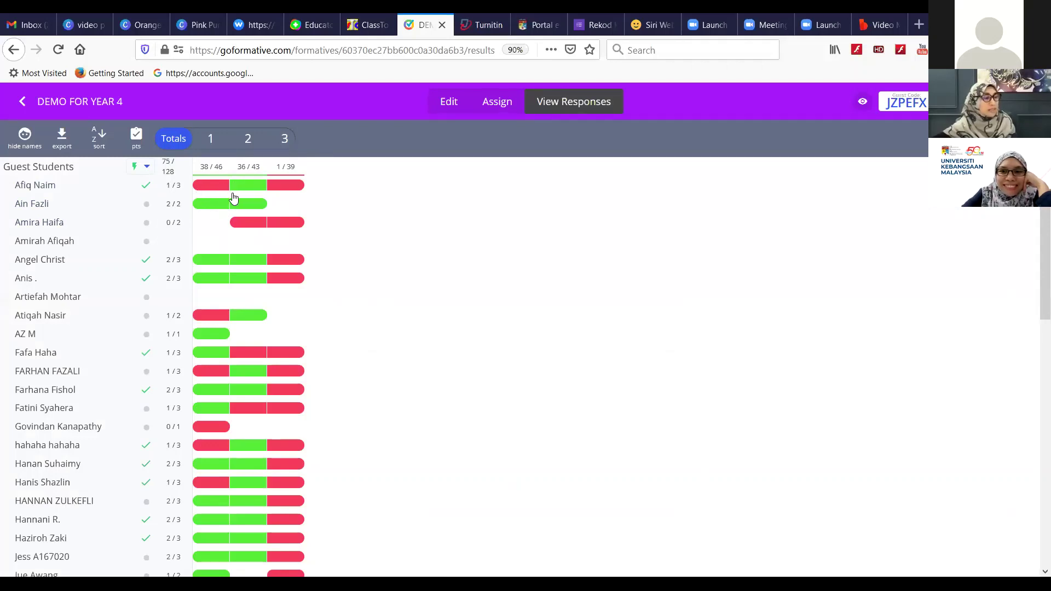
pyautogui.scroll(-10, 263, 273)
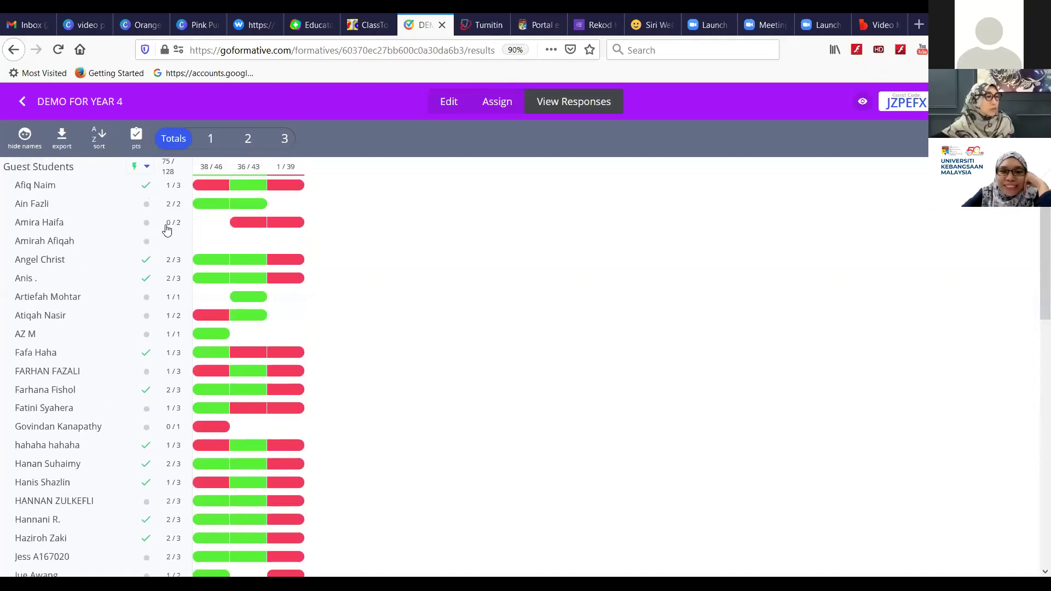
pyautogui.click(134, 138)
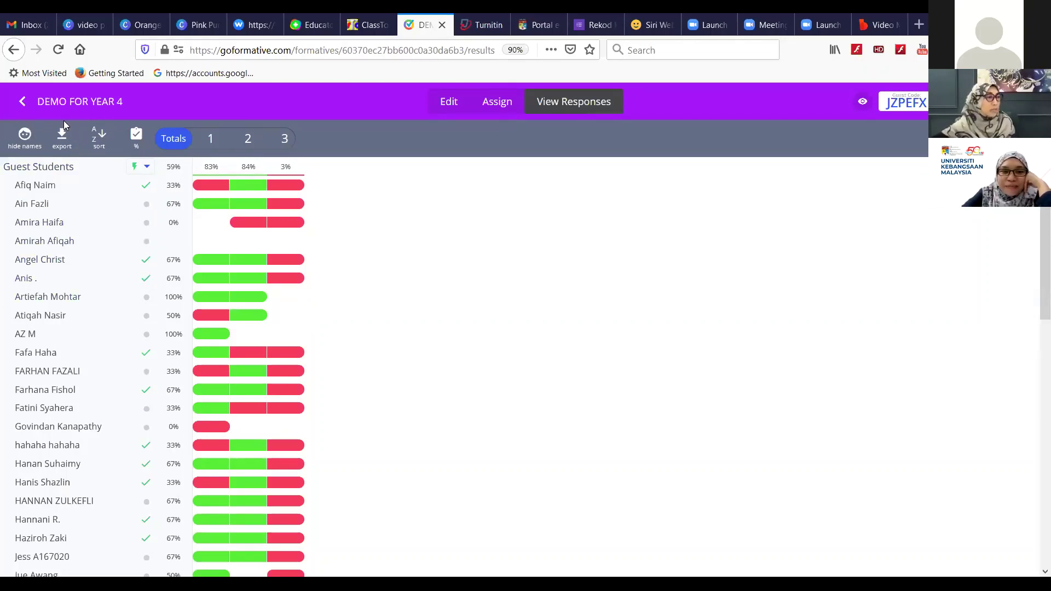
# Leave the responses and look through the list of all saved formatives.
pyautogui.click(24, 103)
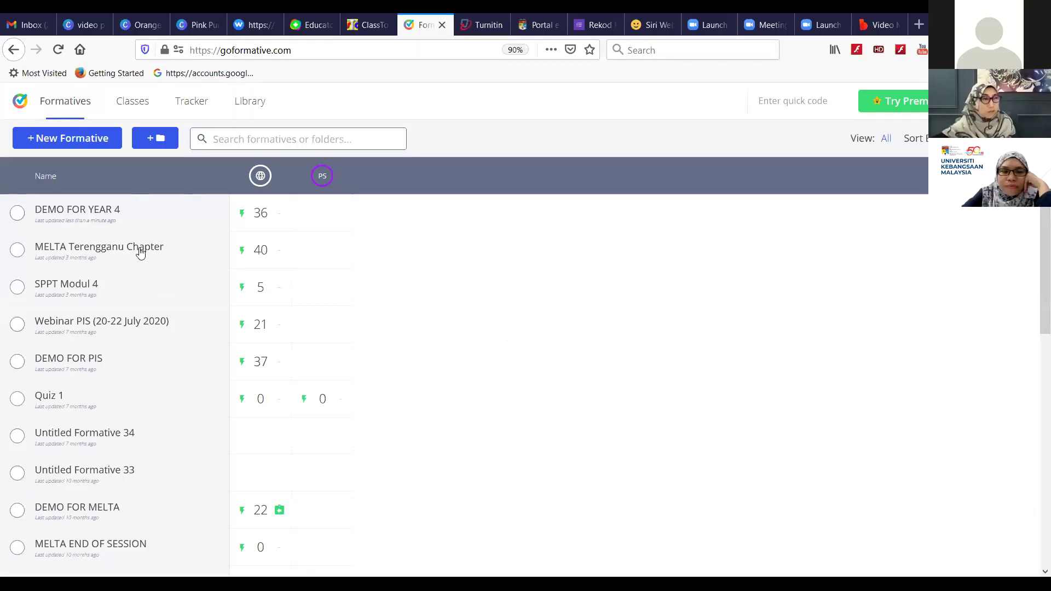
pyautogui.scroll(-5, 141, 257)
pyautogui.scroll(-8, 141, 263)
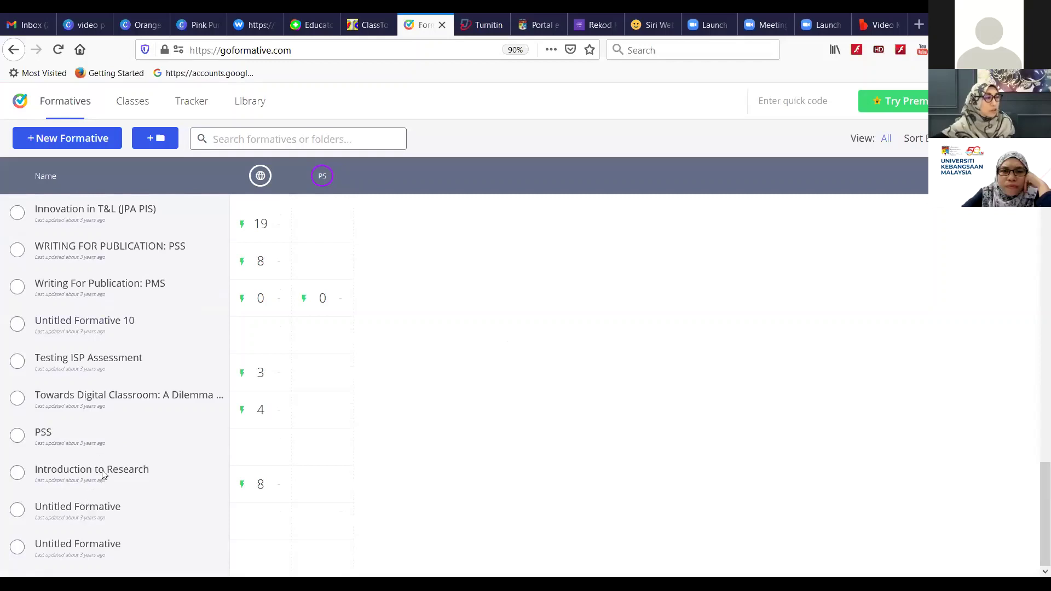
pyautogui.scroll(13, 99, 361)
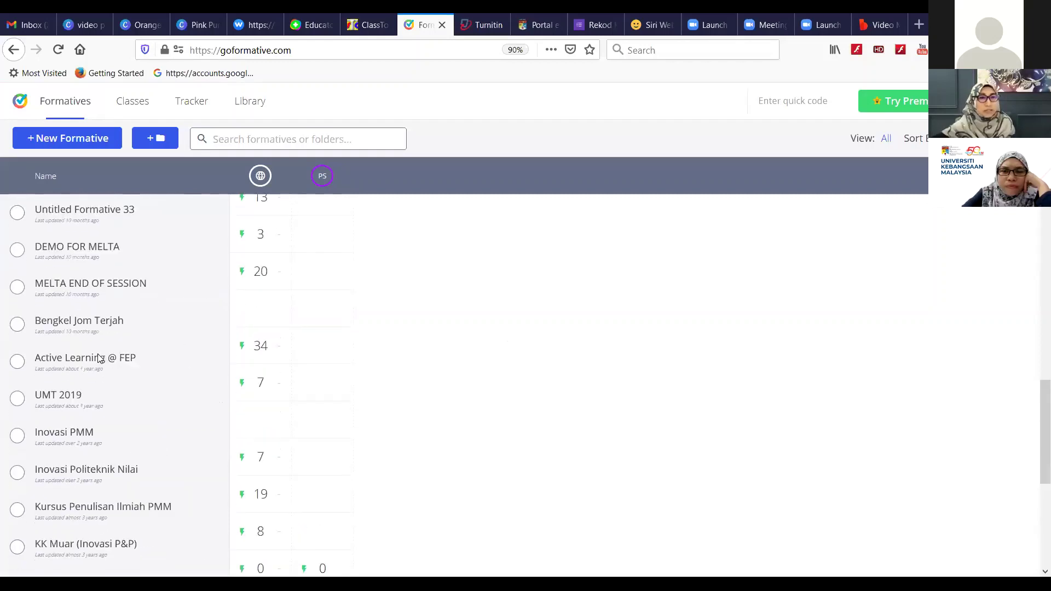
pyautogui.scroll(-1, 98, 339)
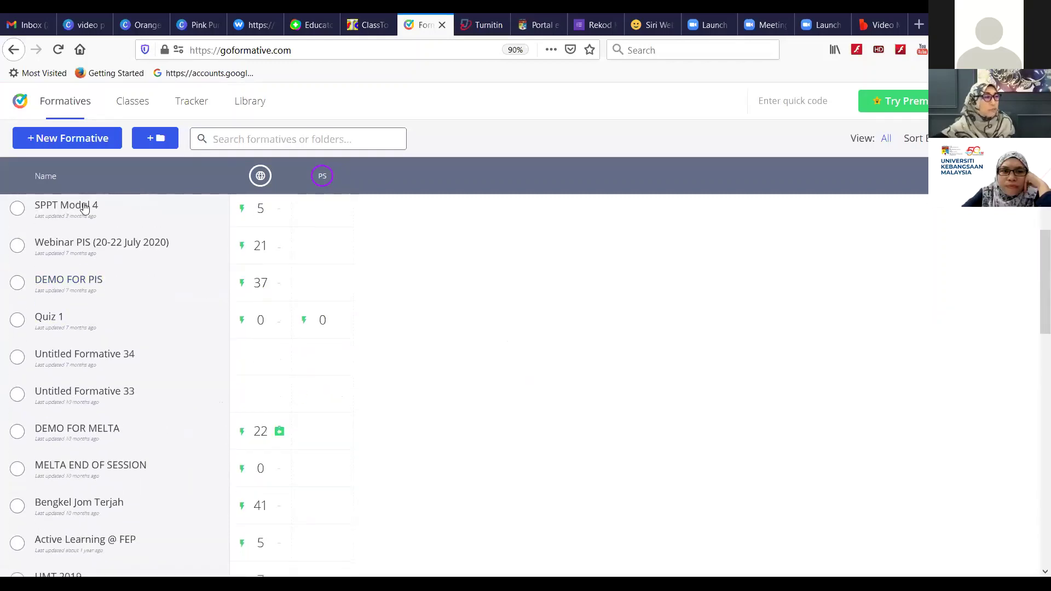
pyautogui.scroll(1, 92, 261)
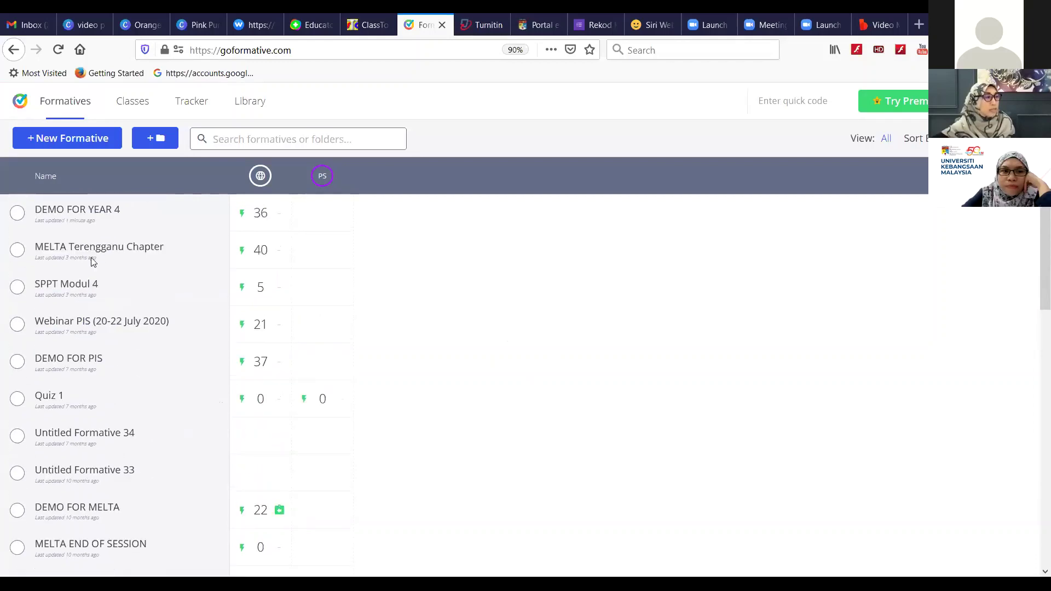
# Open the formative DEMO FOR YEAR 4 for editing and view the question types available for question 1.
pyautogui.click(69, 211)
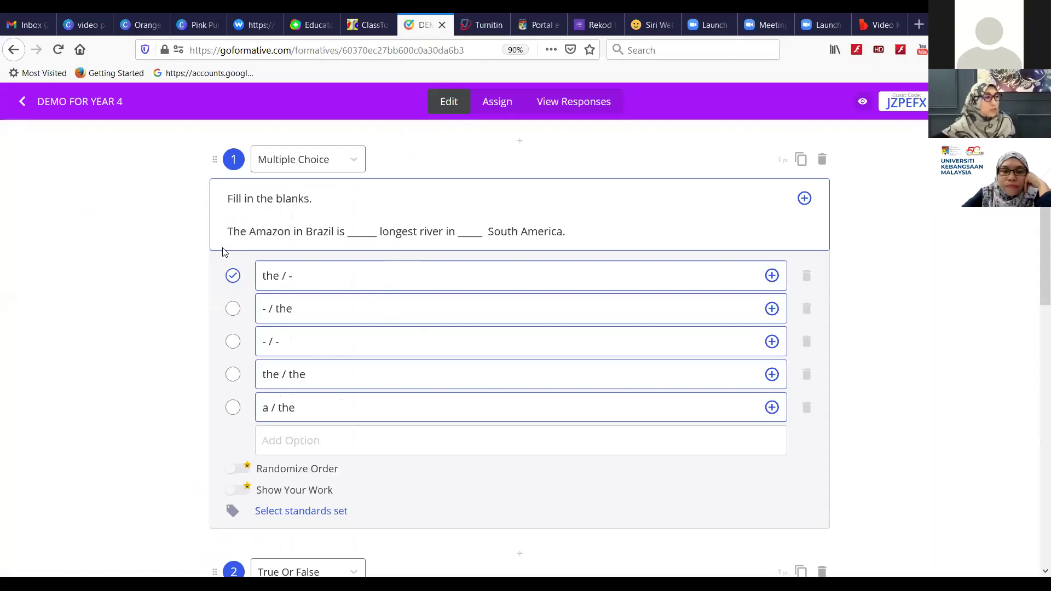
pyautogui.click(354, 162)
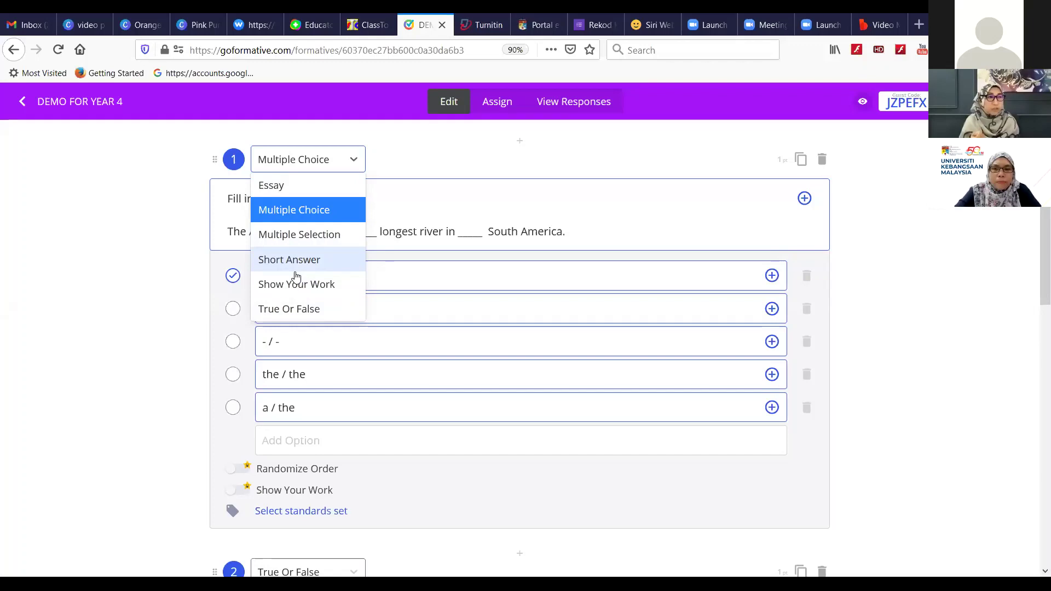
pyautogui.click(124, 194)
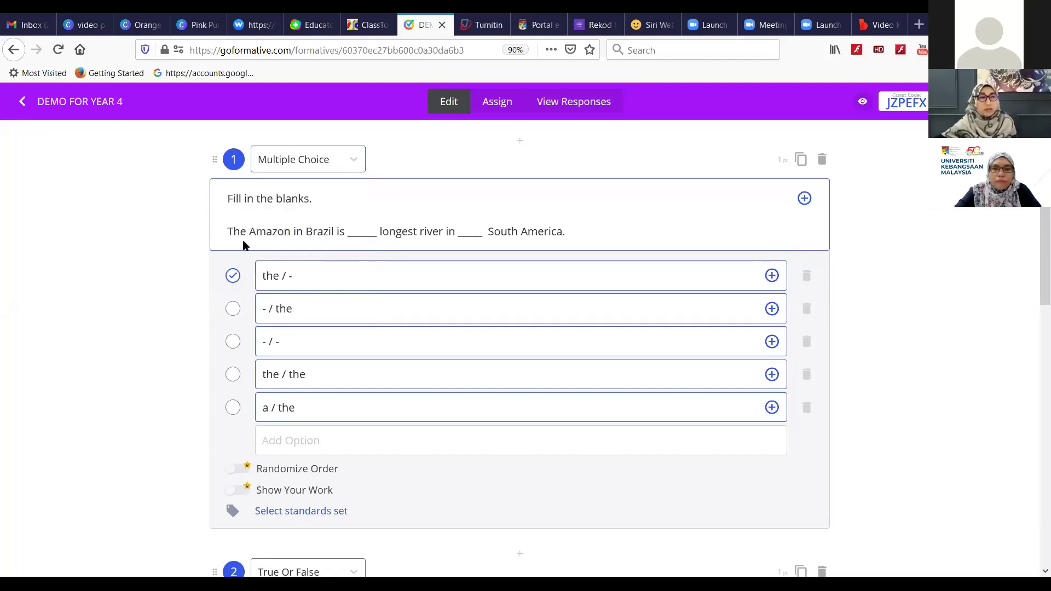
# Add an Enhance a PDF/Doc/Image/GoogleDoc block below question 3.
pyautogui.scroll(-8, 244, 245)
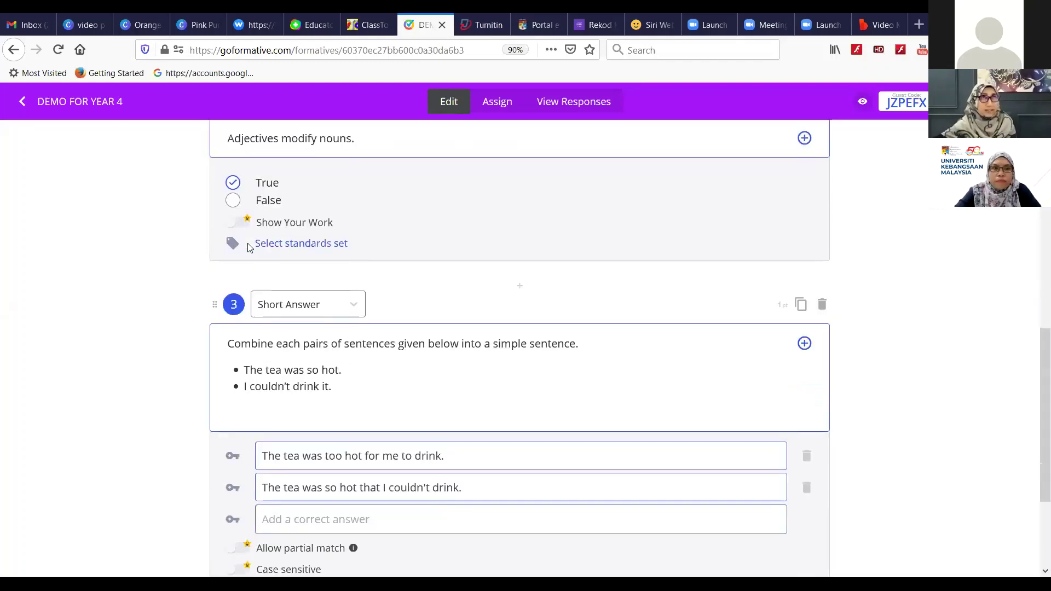
pyautogui.scroll(-3, 247, 248)
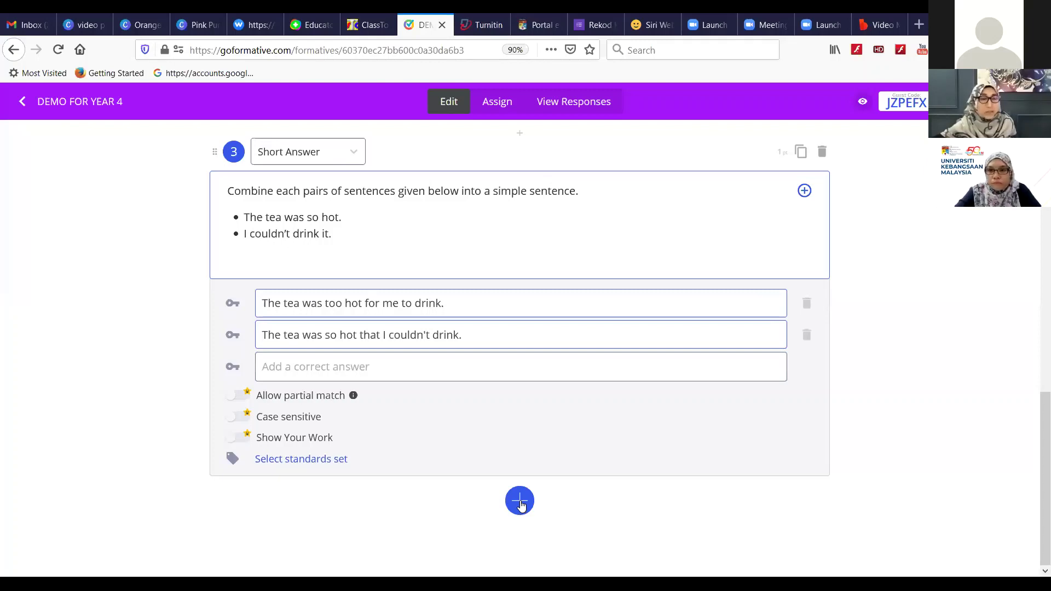
pyautogui.click(520, 503)
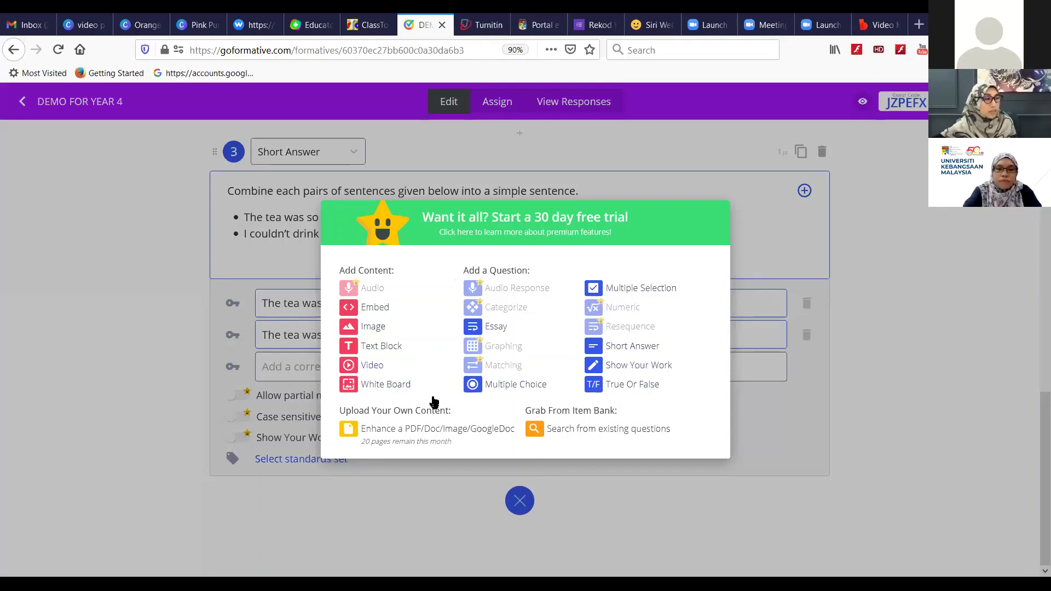
pyautogui.click(390, 436)
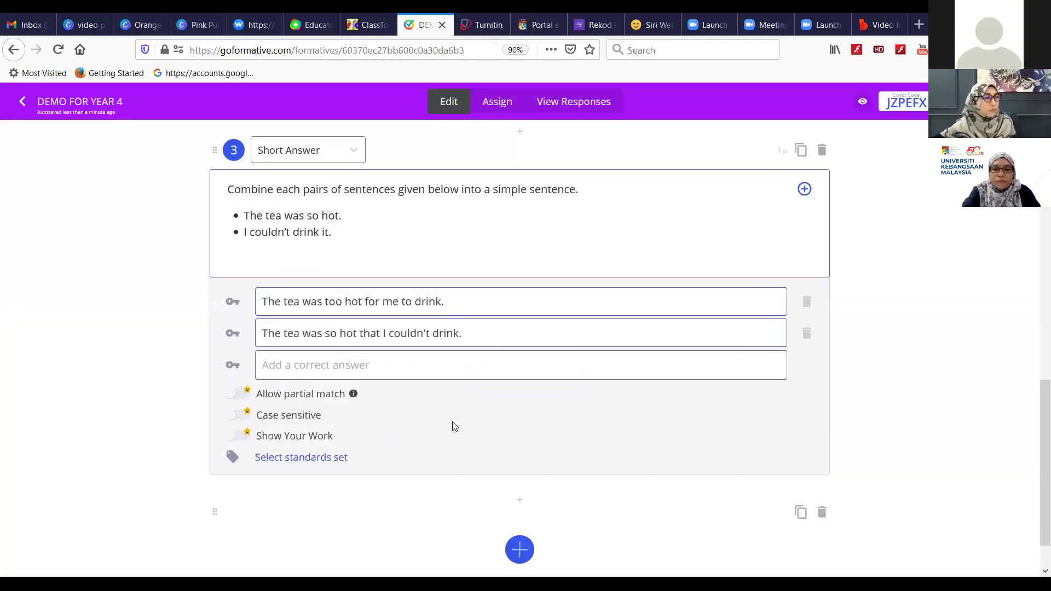
# Start a document upload for the new block and look through the Documents folder for a suitable file.
pyautogui.scroll(-3, 453, 418)
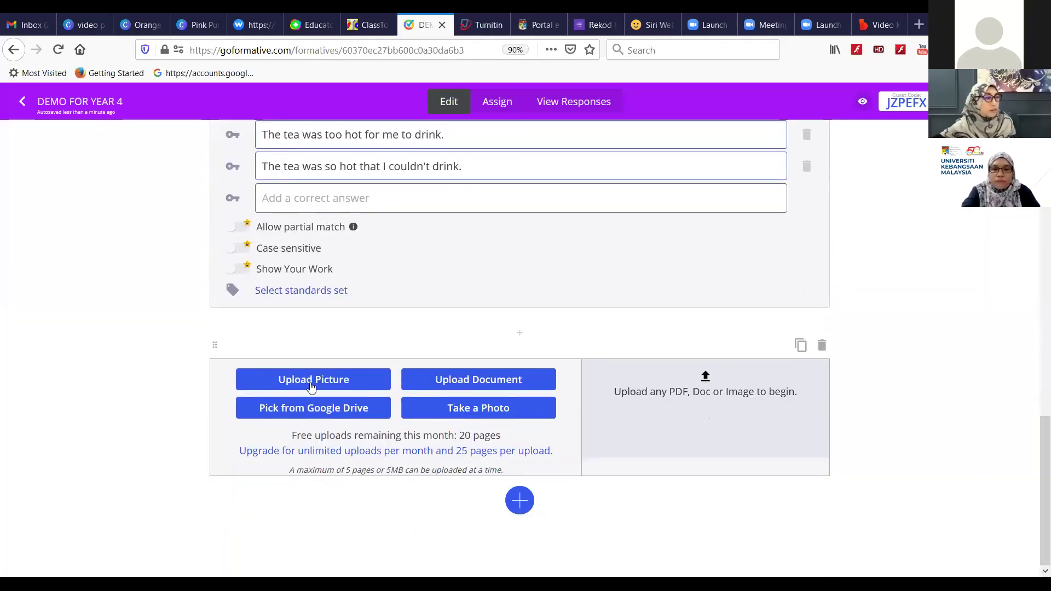
pyautogui.click(477, 383)
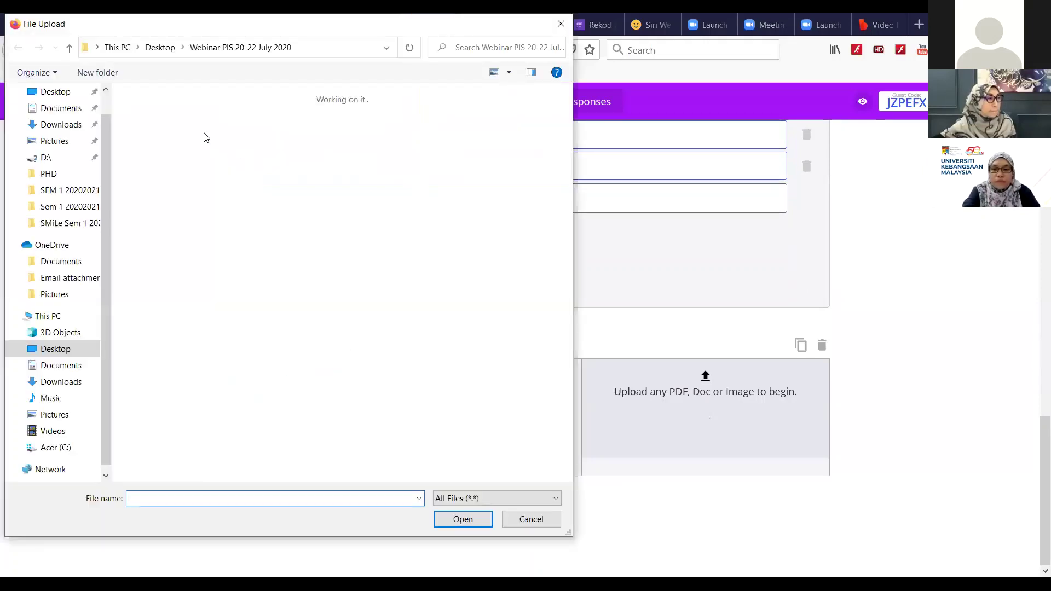
pyautogui.click(62, 109)
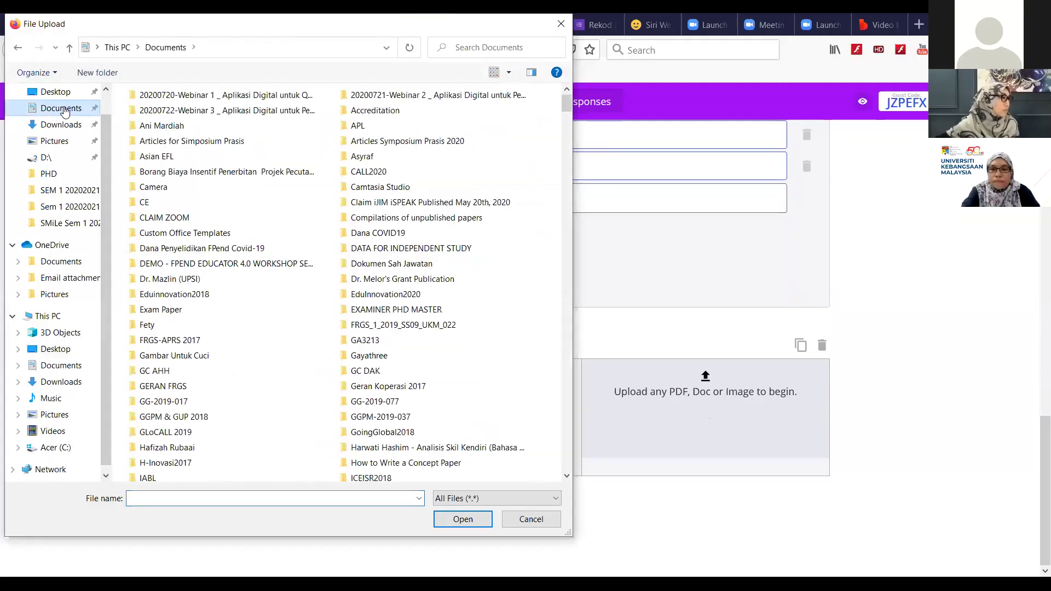
pyautogui.click(66, 367)
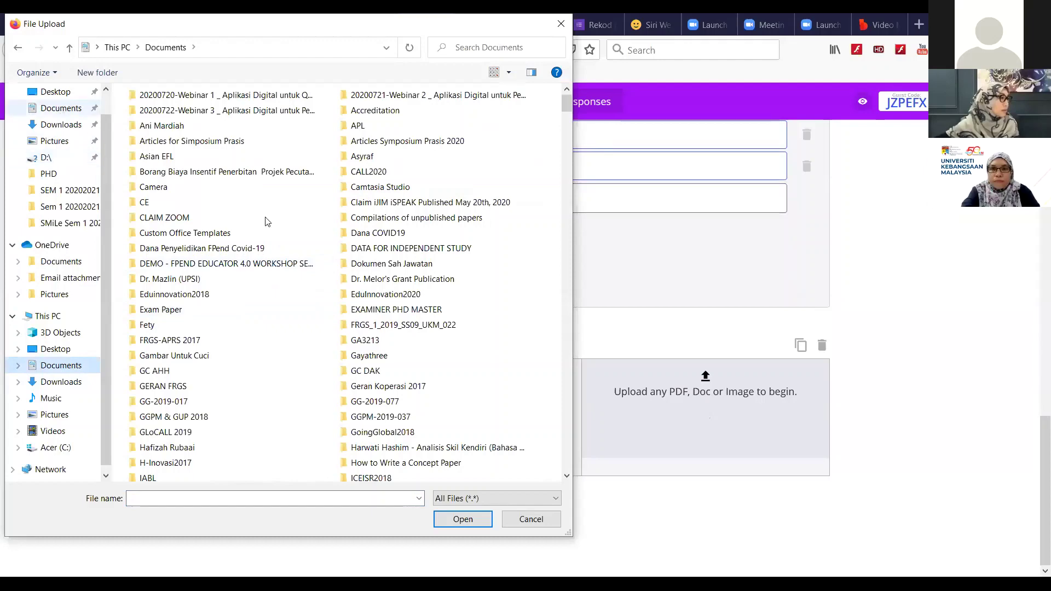
pyautogui.scroll(-20, 383, 274)
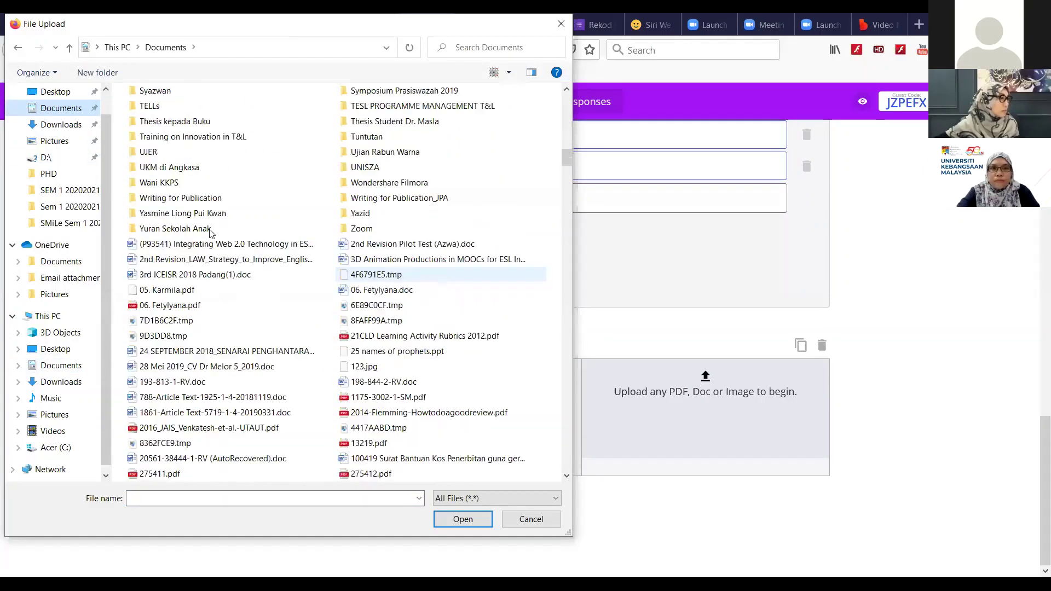
pyautogui.scroll(8, 209, 233)
# Upload "academicwriting guide.pdf" from the Desktop folder Courses Taught > SEM 1 & 2 > AW2 > MATERIALS.
pyautogui.click(56, 91)
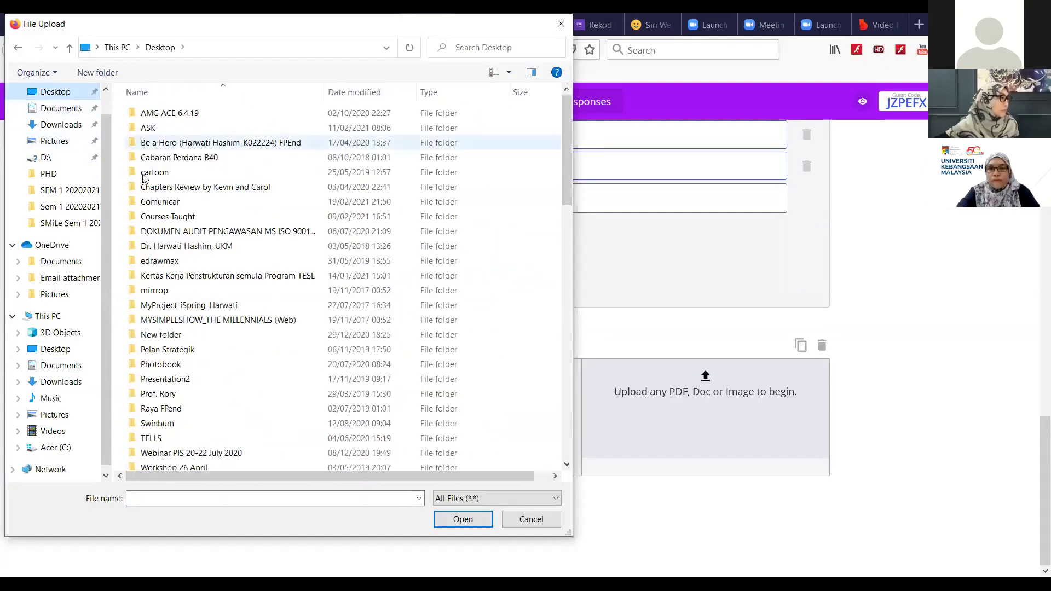
pyautogui.doubleClick(157, 216)
pyautogui.doubleClick(148, 128)
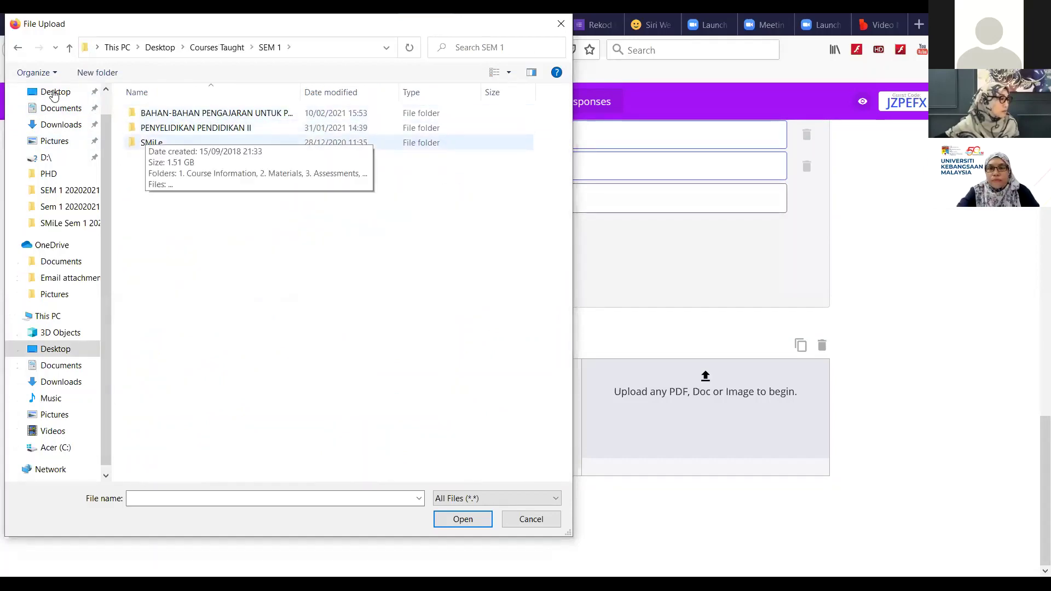
pyautogui.click(18, 48)
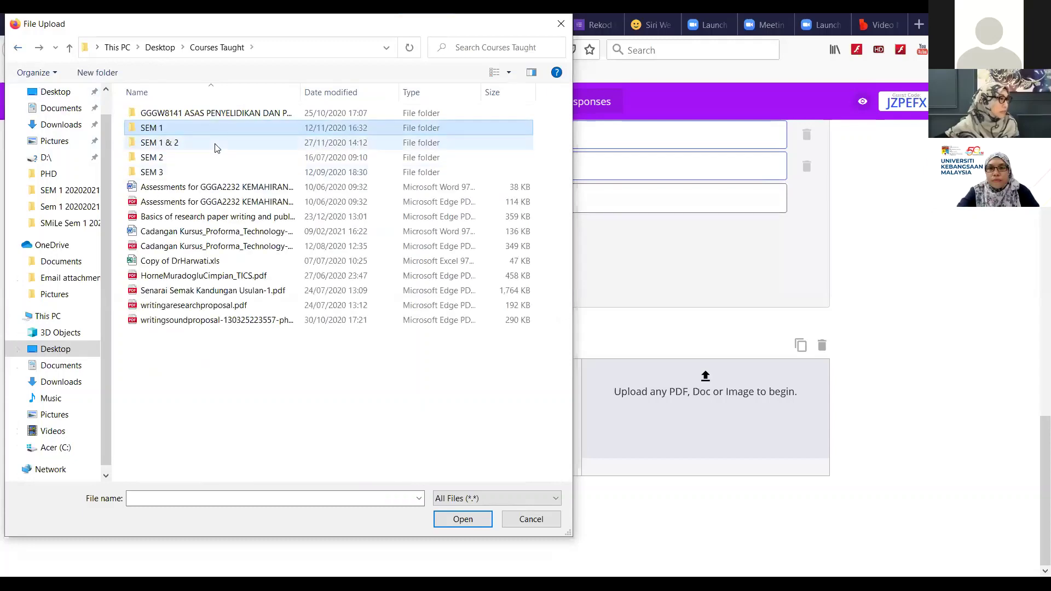
pyautogui.doubleClick(215, 144)
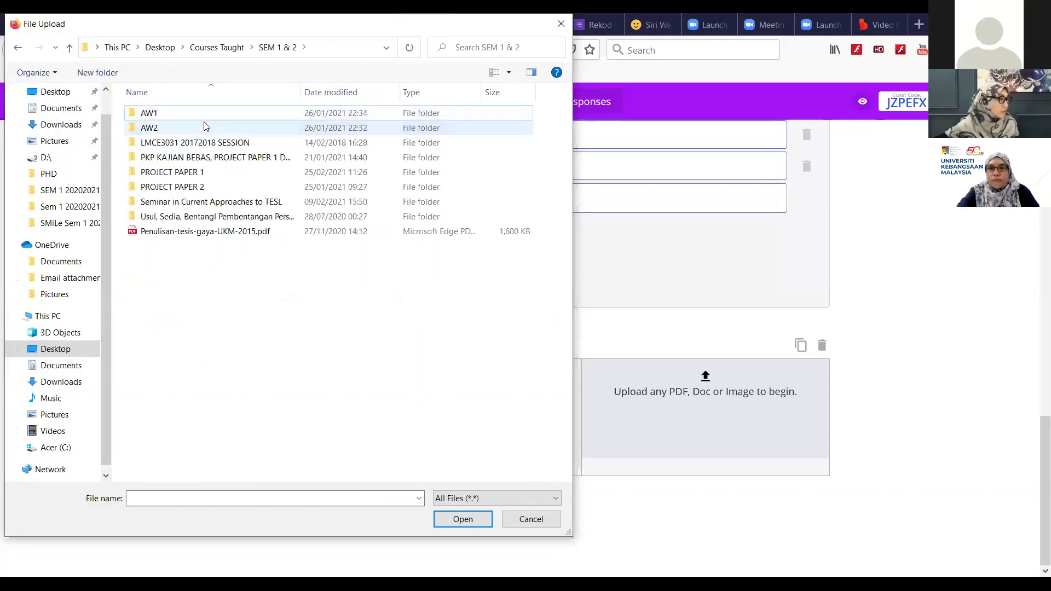
pyautogui.doubleClick(204, 129)
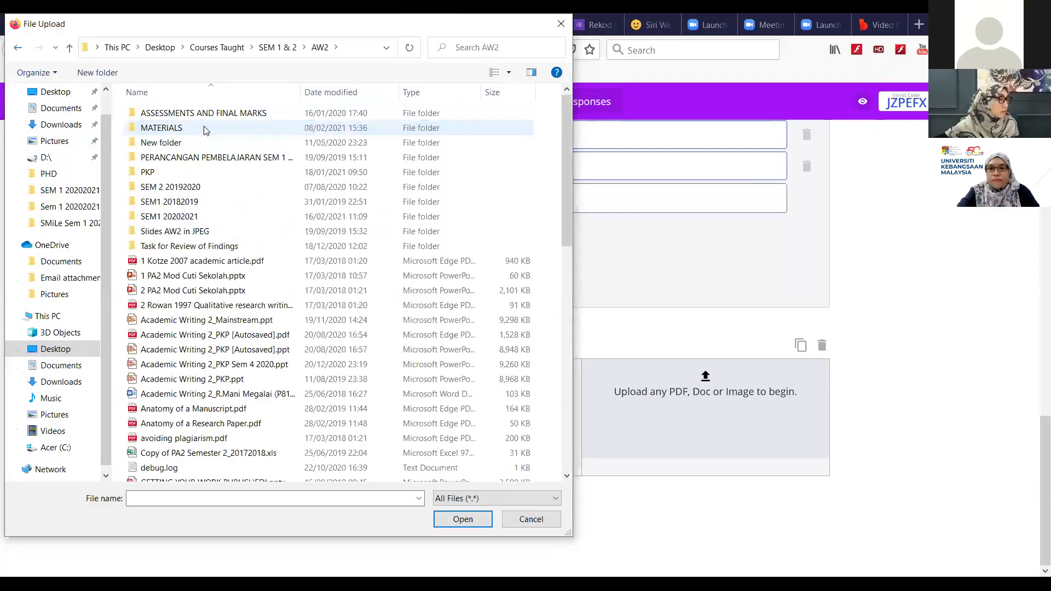
pyautogui.doubleClick(204, 129)
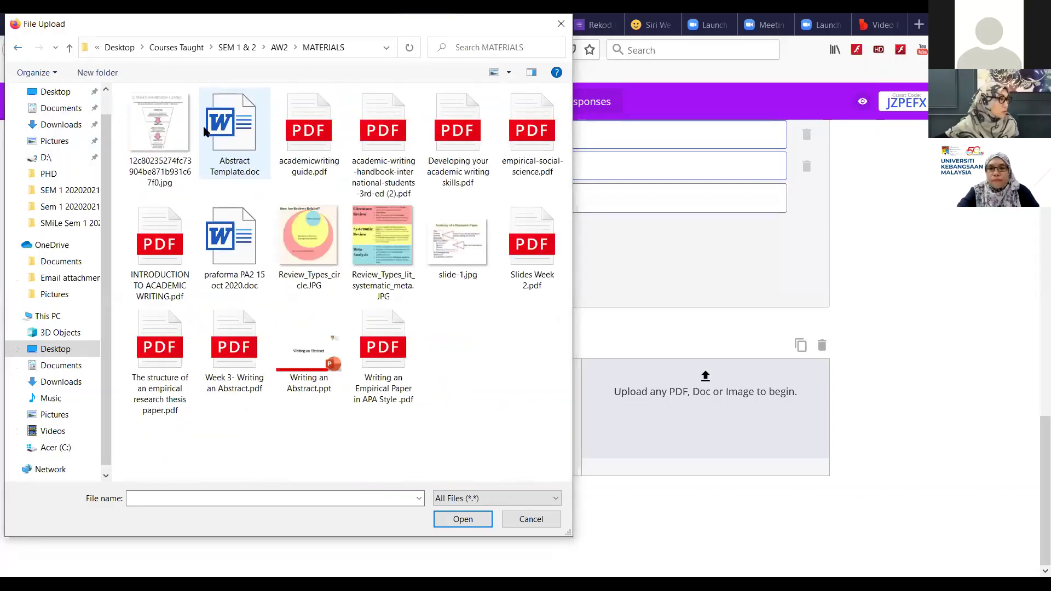
pyautogui.click(319, 151)
pyautogui.press('Return')
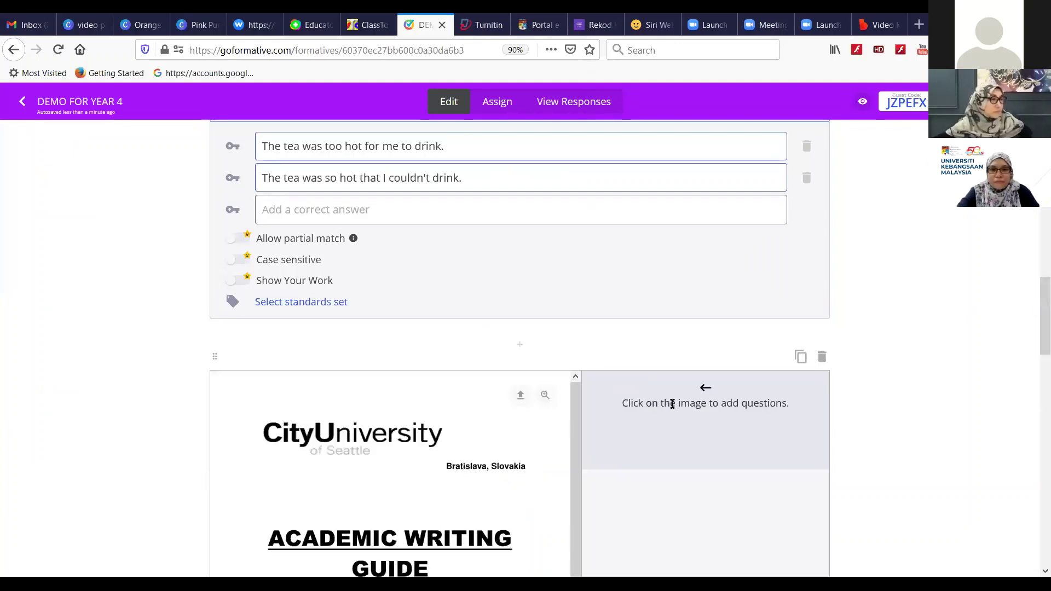
# Add an Essay question at the "10 Principles of Academic Writing" heading on the document's "Why Academic Writing" page.
pyautogui.scroll(-1, 458, 409)
pyautogui.scroll(-10, 617, 357)
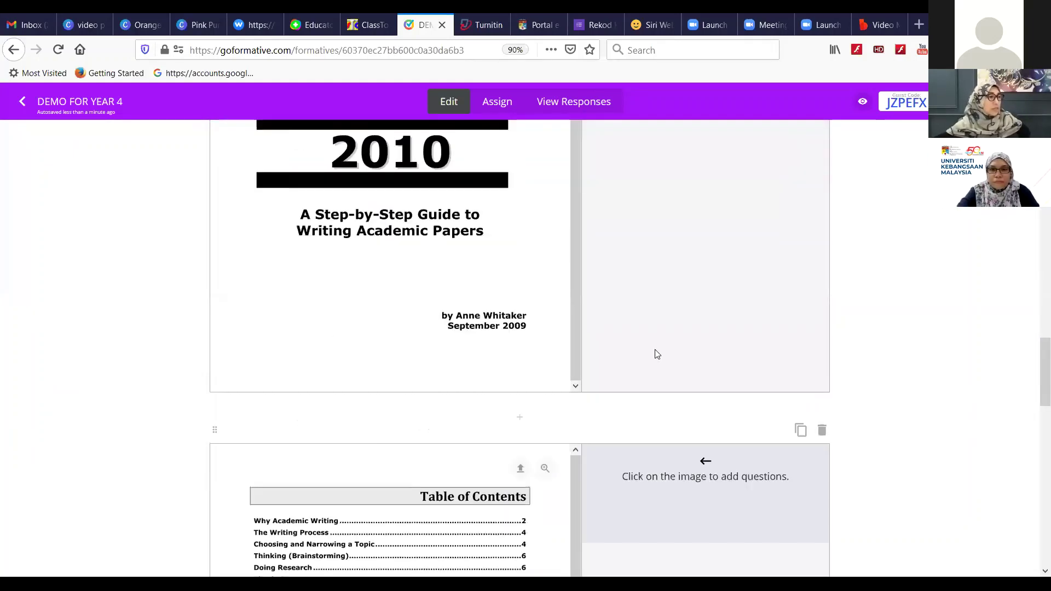
pyautogui.scroll(-10, 637, 363)
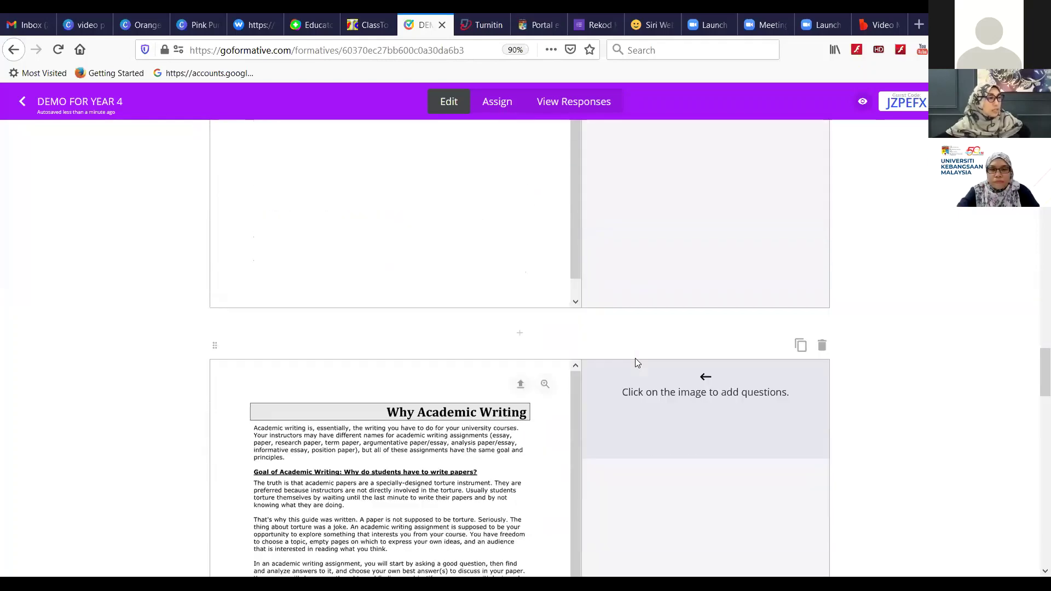
pyautogui.scroll(-1, 509, 370)
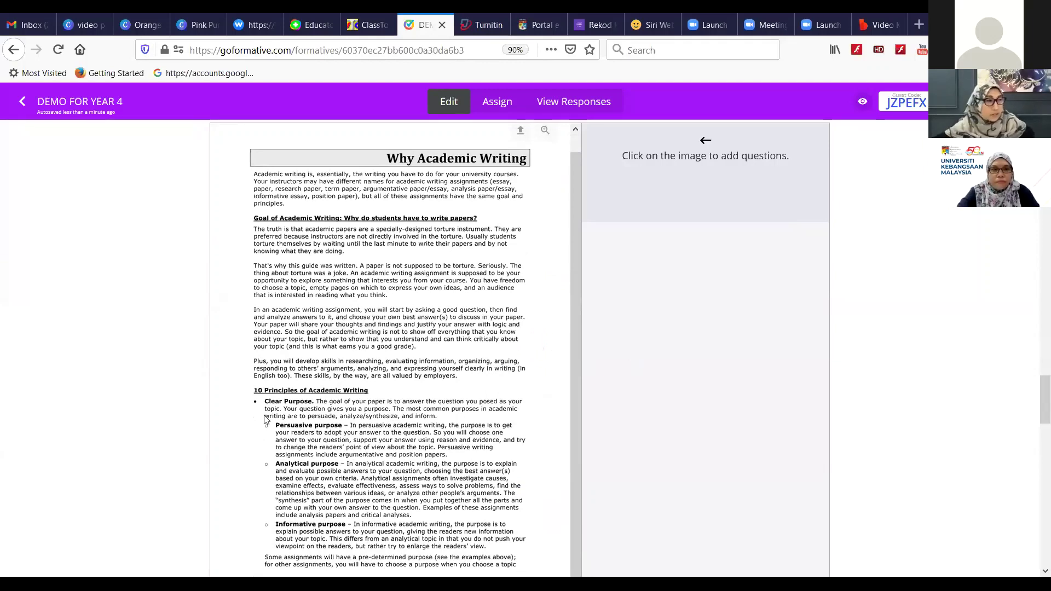
pyautogui.click(259, 393)
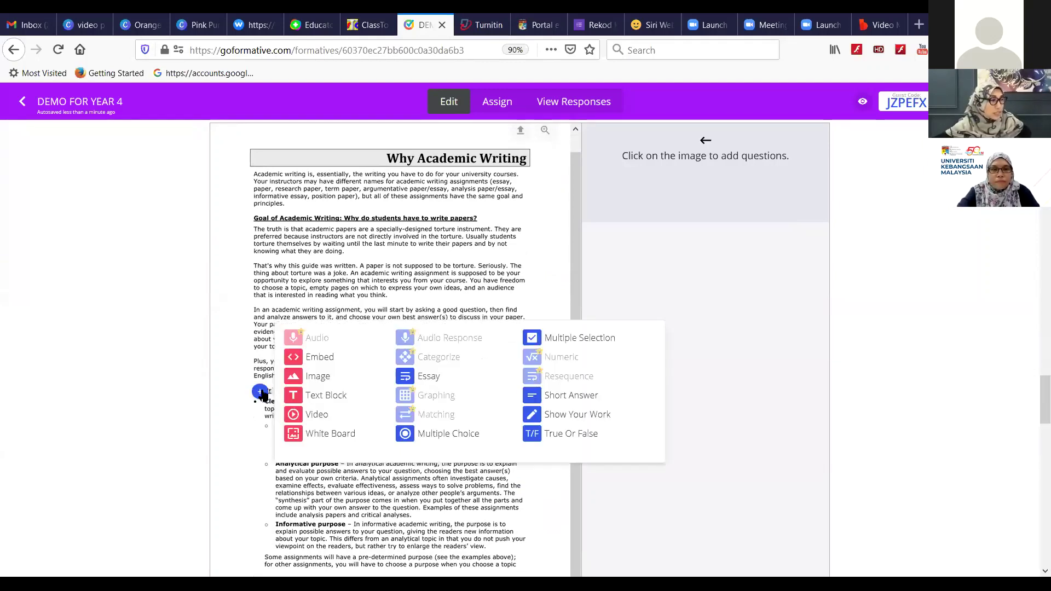
pyautogui.click(240, 405)
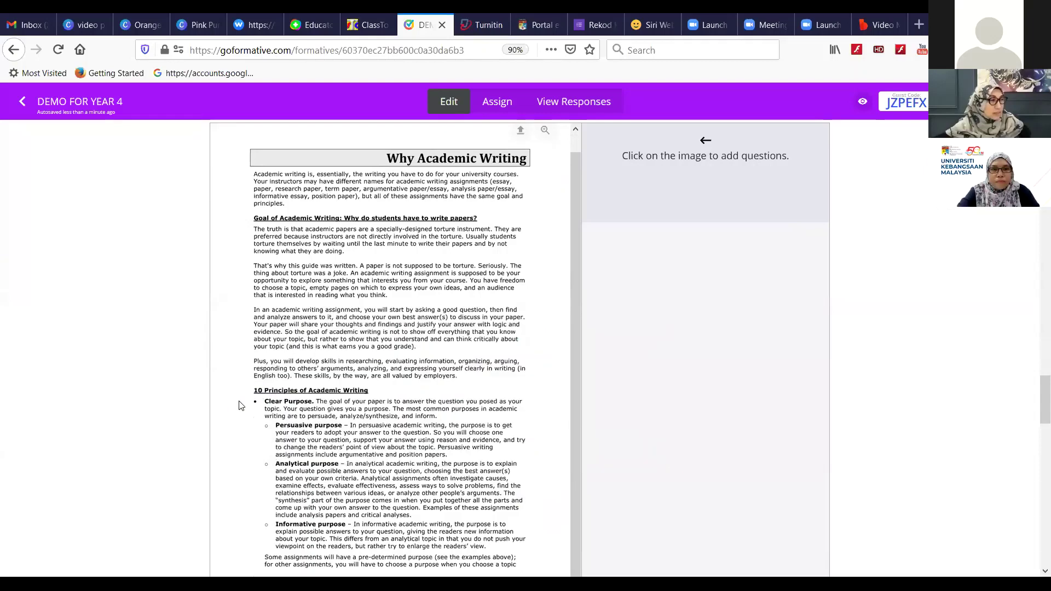
pyautogui.click(279, 391)
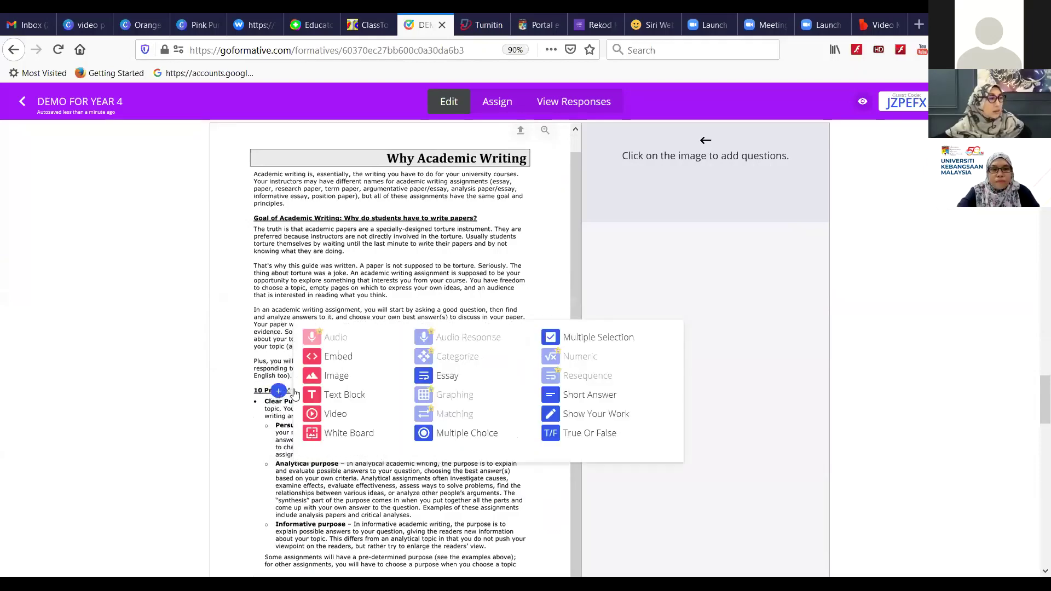
pyautogui.click(440, 376)
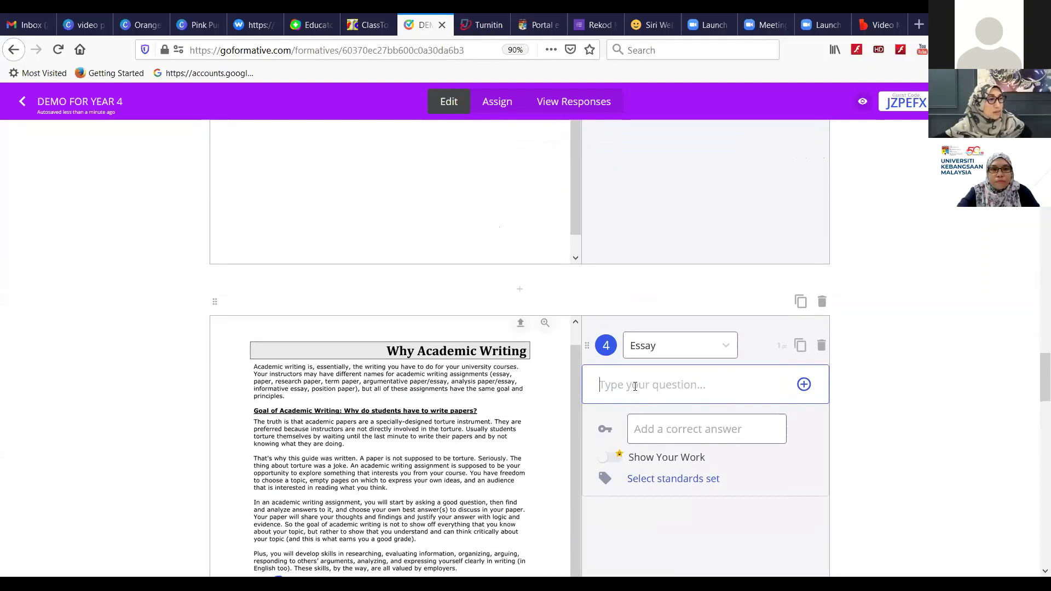
# Enter "Summarise the 10 Principles of....." as the text of essay question 4.
pyautogui.write('Sum')
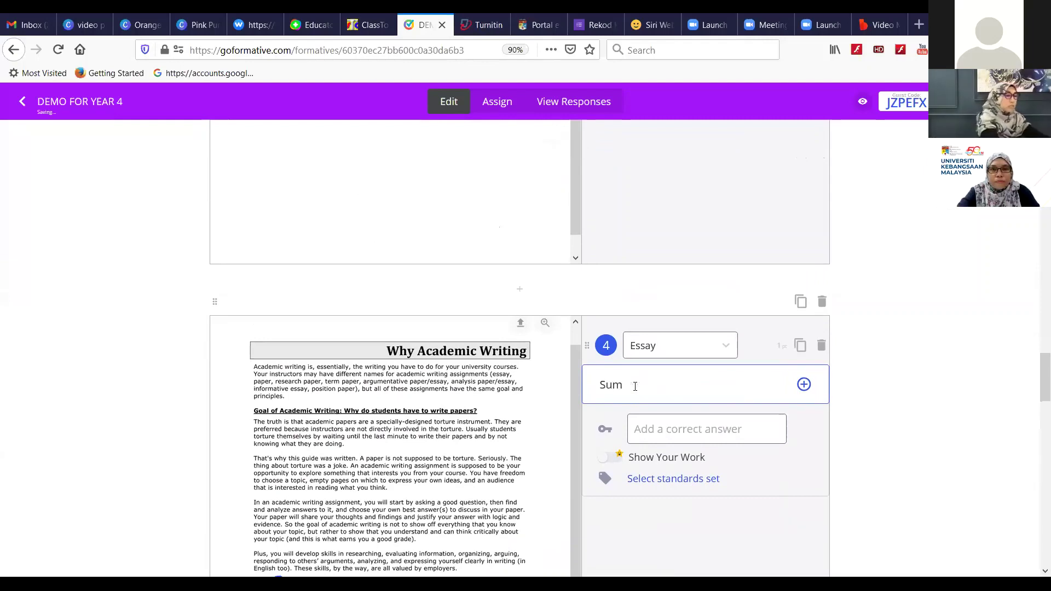
pyautogui.write('mari')
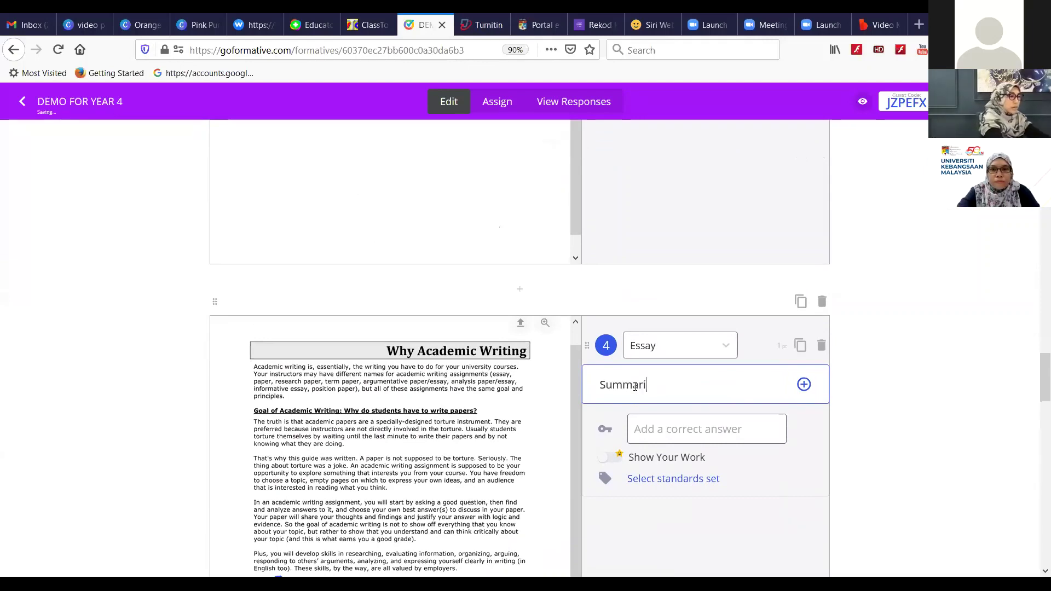
pyautogui.write('se the')
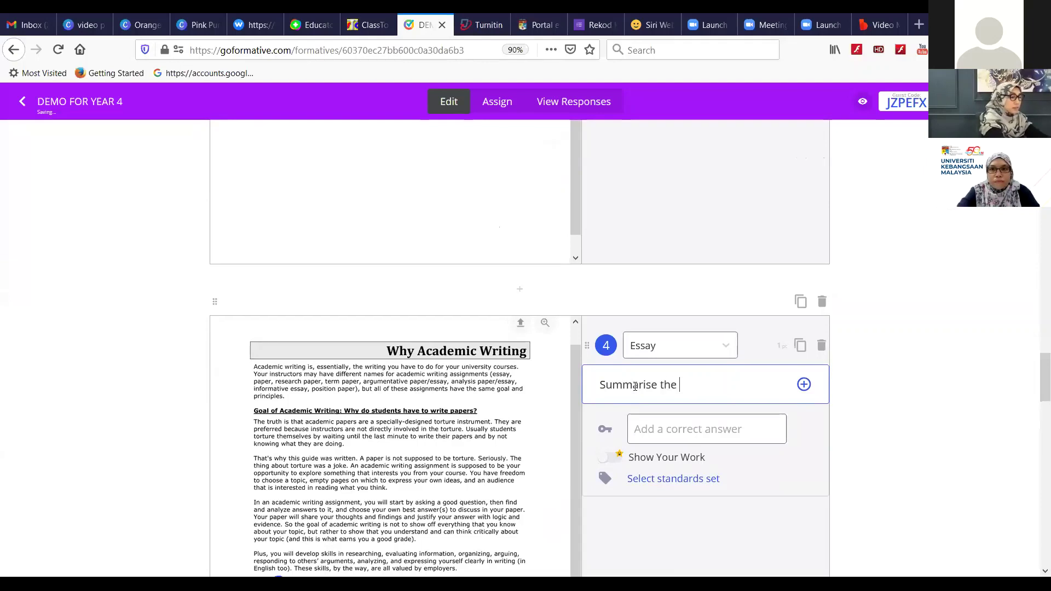
pyautogui.write(' 10 Prici')
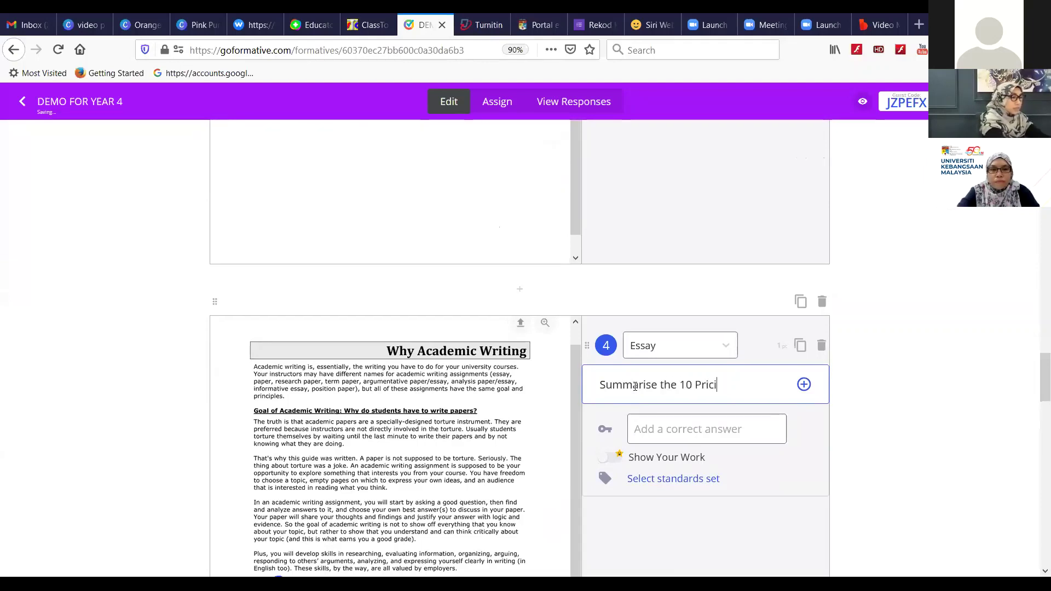
pyautogui.write('ples')
pyautogui.press('BackSpace')
pyautogui.press('BackSpace')
pyautogui.press('BackSpace')
pyautogui.press('BackSpace')
pyautogui.press('BackSpace')
pyautogui.press('BackSpace')
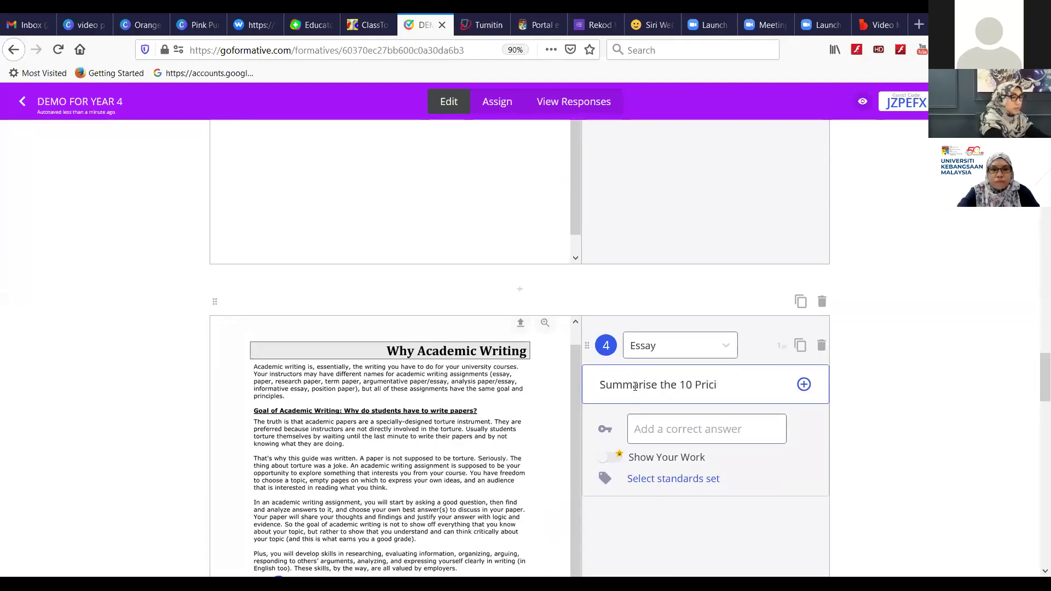
pyautogui.write('nciples')
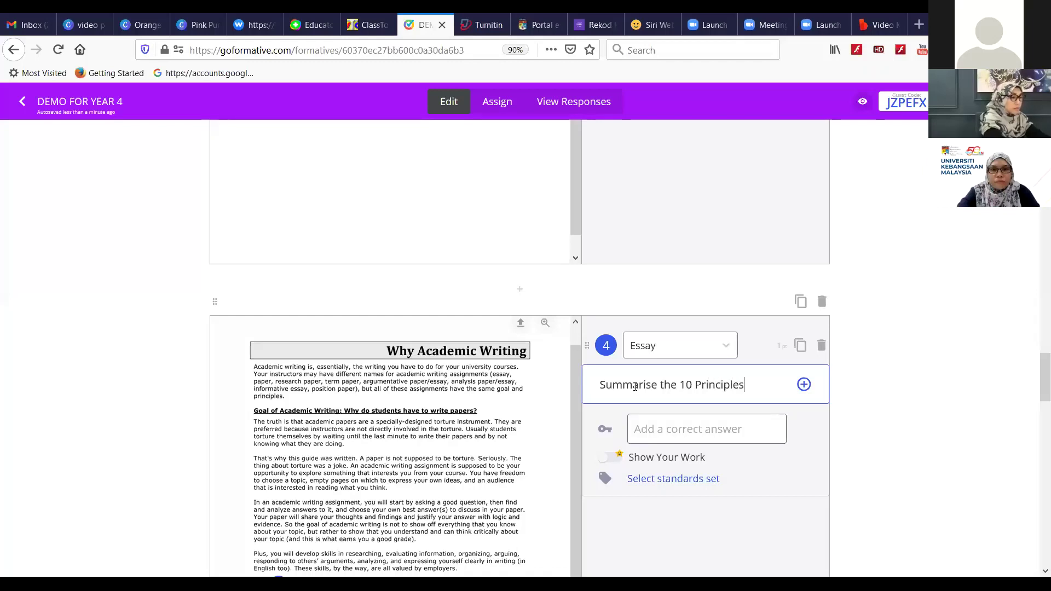
pyautogui.write(' of..')
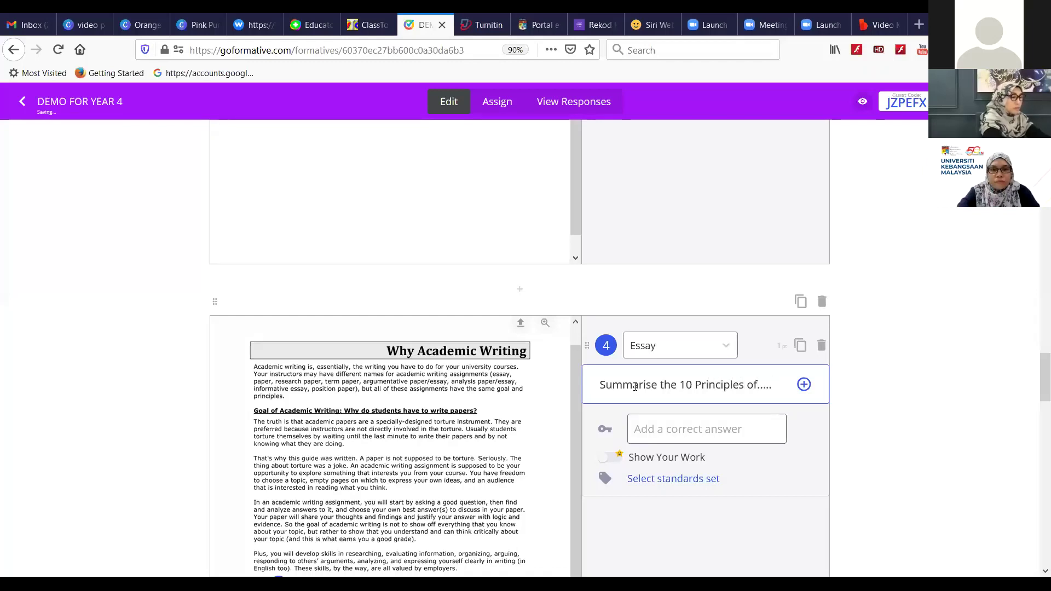
pyautogui.write('...')
# Add a Short Answer question at the "Informative purpose" bullet on the "Why Academic Writing" page.
pyautogui.scroll(-7, 307, 290)
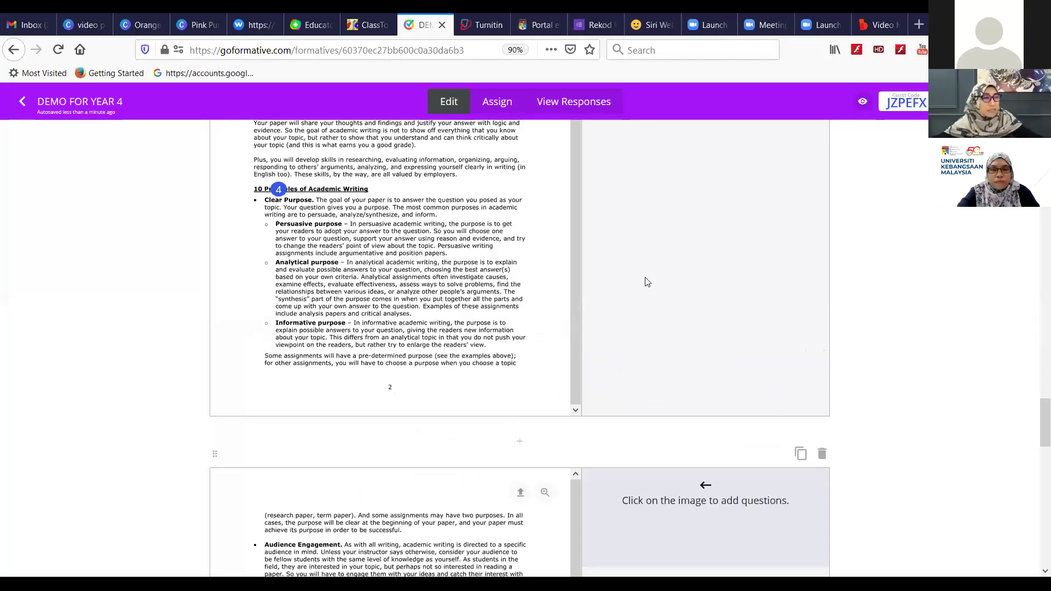
pyautogui.scroll(6, 679, 268)
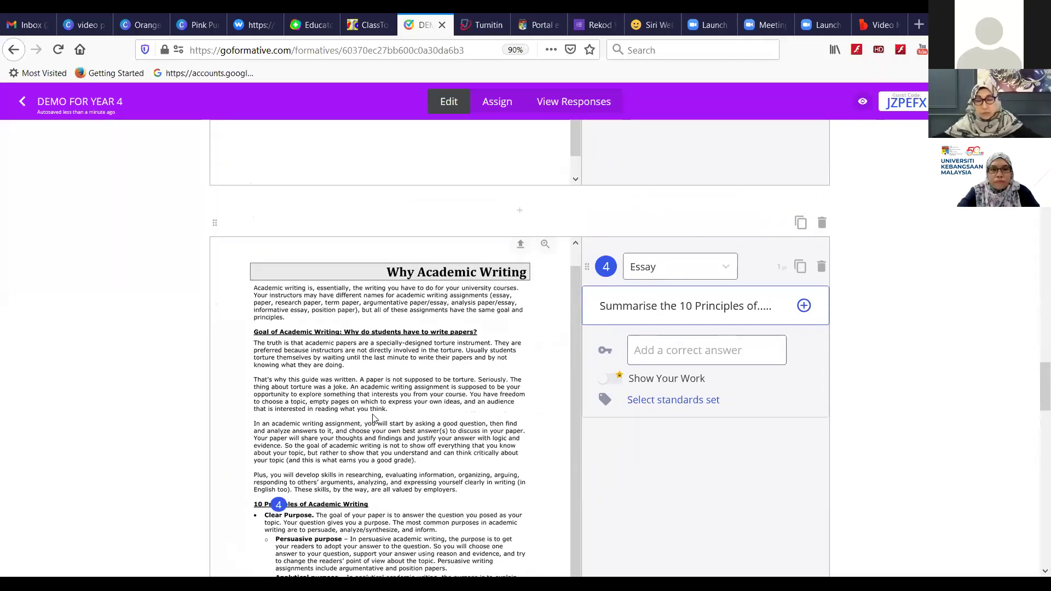
pyautogui.scroll(-7, 374, 418)
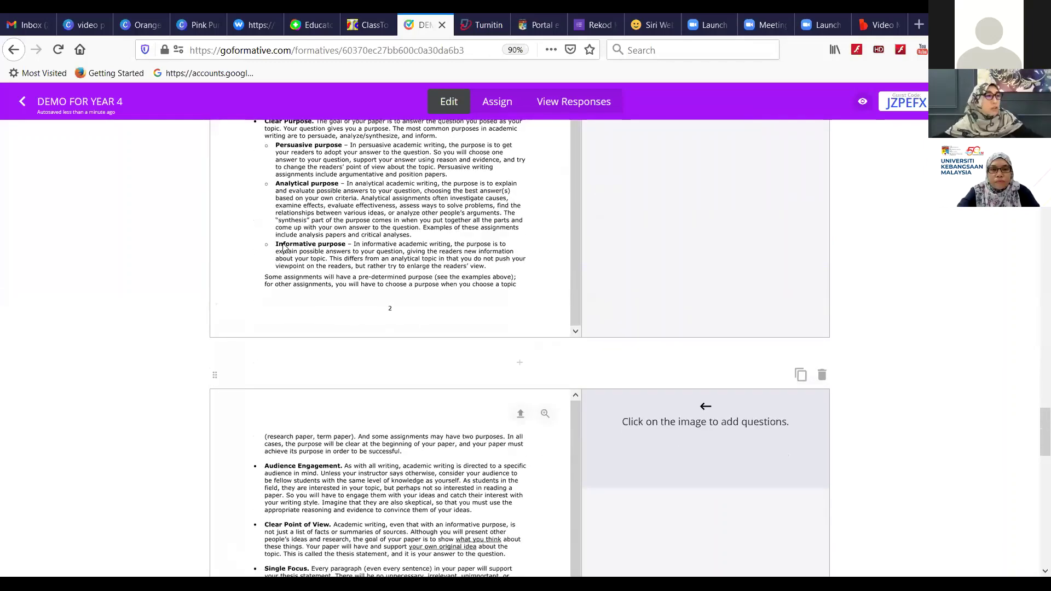
pyautogui.click(283, 248)
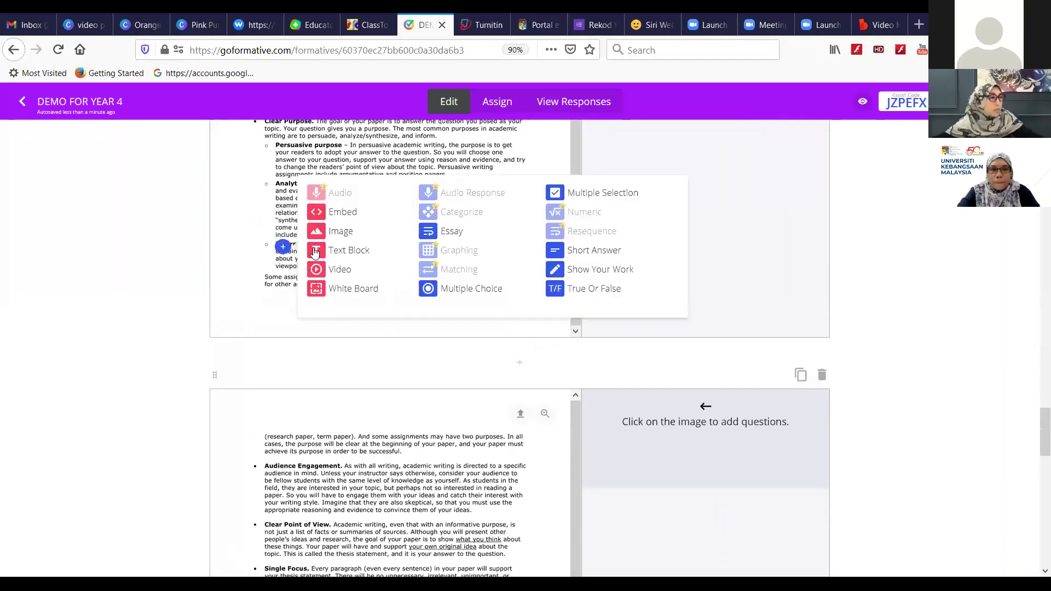
pyautogui.click(588, 256)
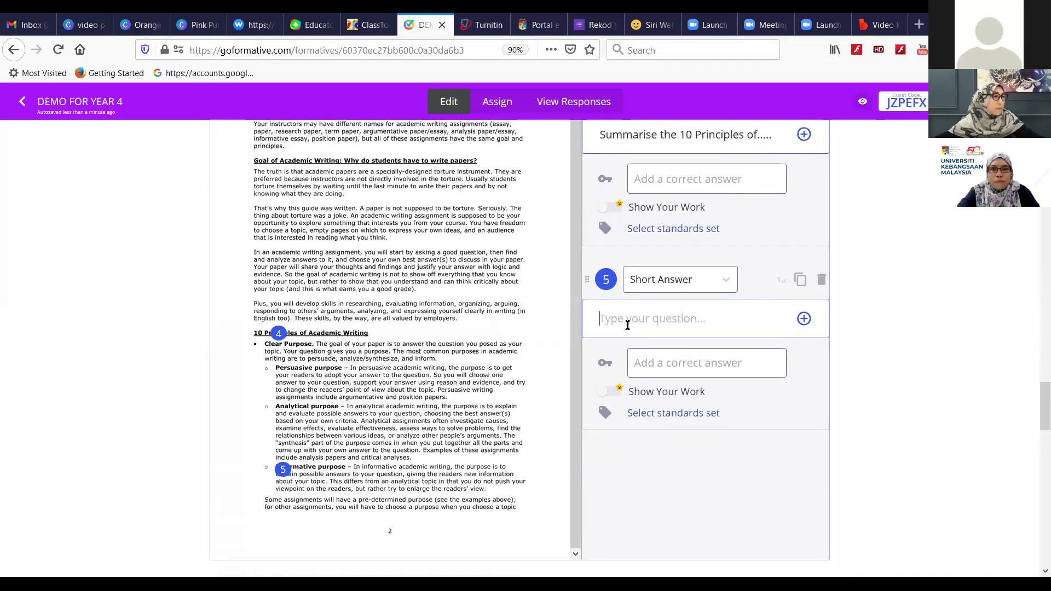
# Enter "What do you understand with informative...?" as the text of short-answer question 5.
pyautogui.write('What do you')
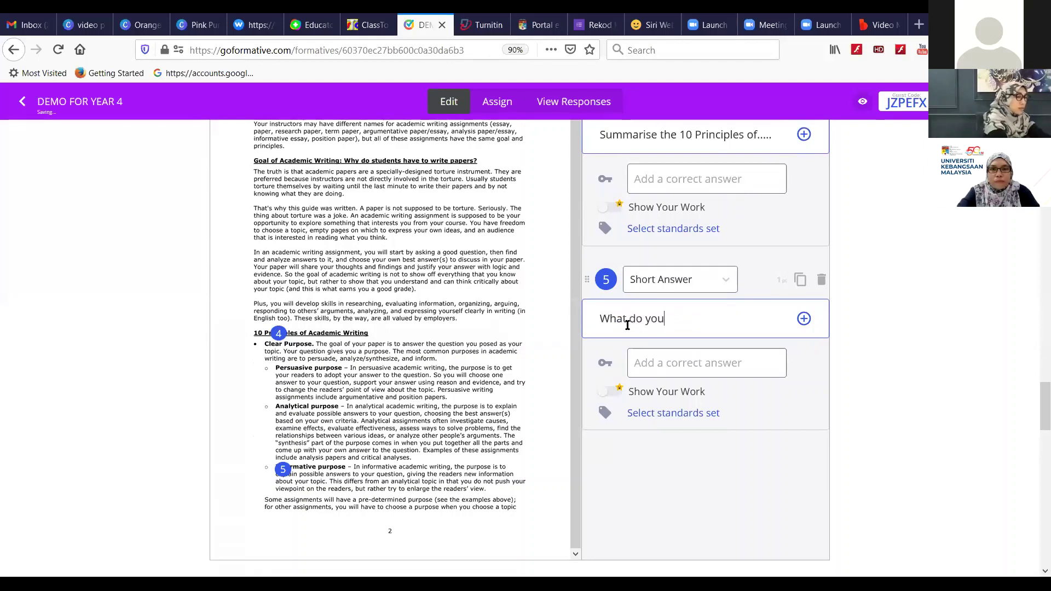
pyautogui.write(' understand')
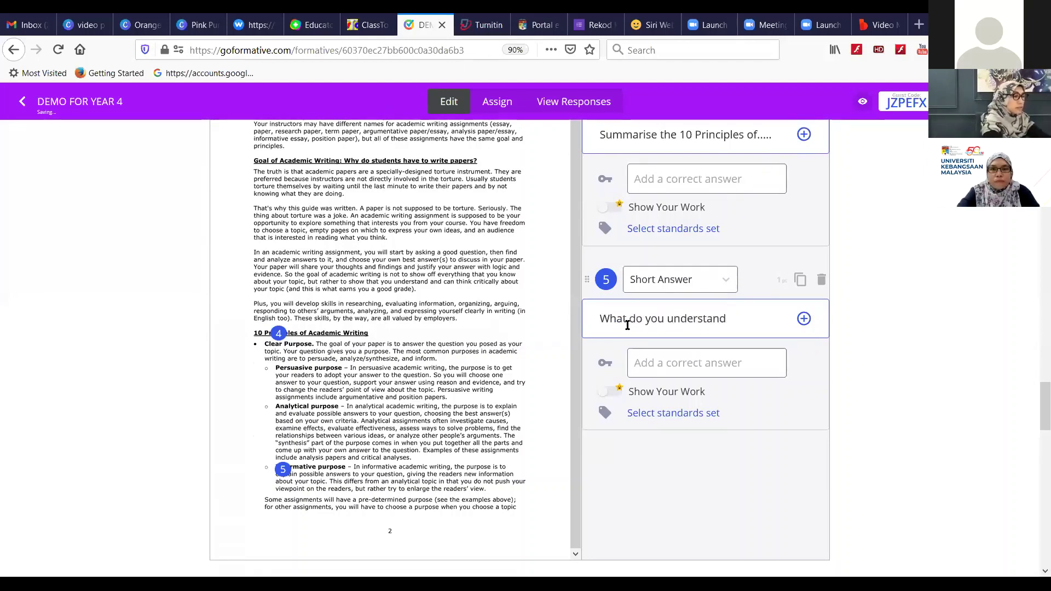
pyautogui.write(' wi')
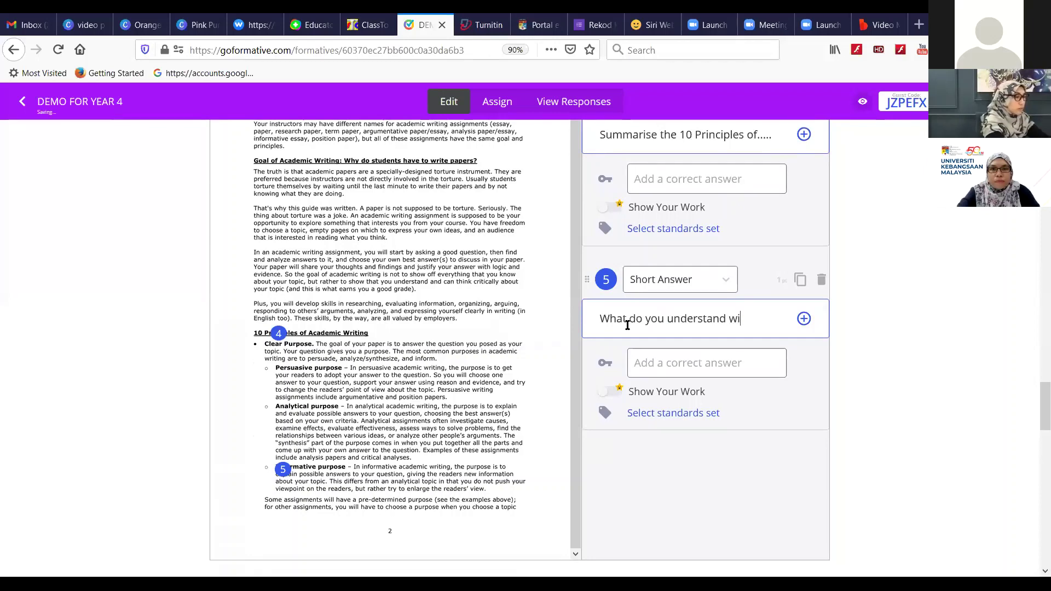
pyautogui.write('th in')
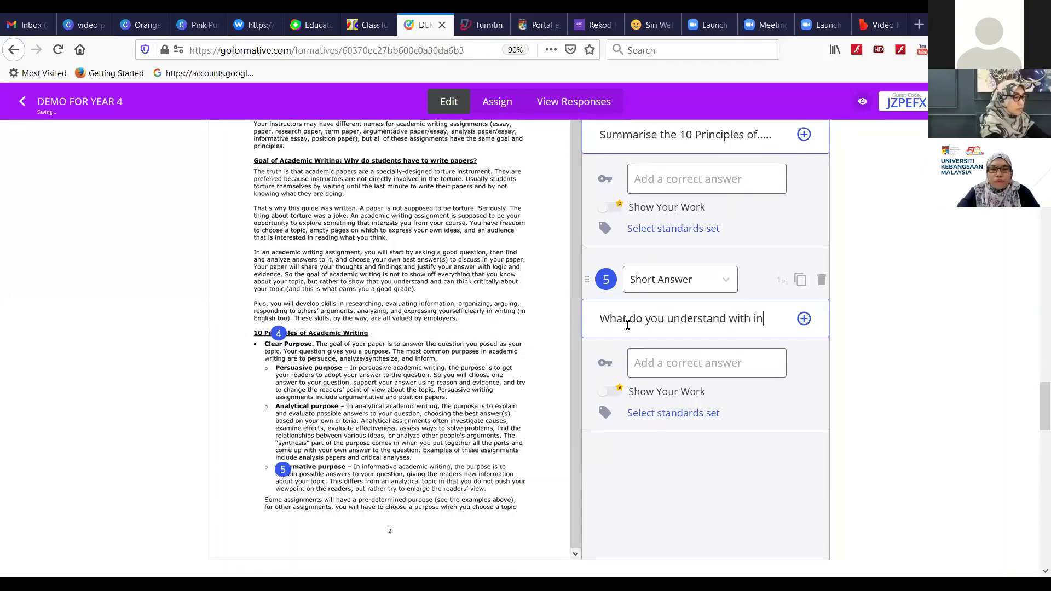
pyautogui.write('formative...?')
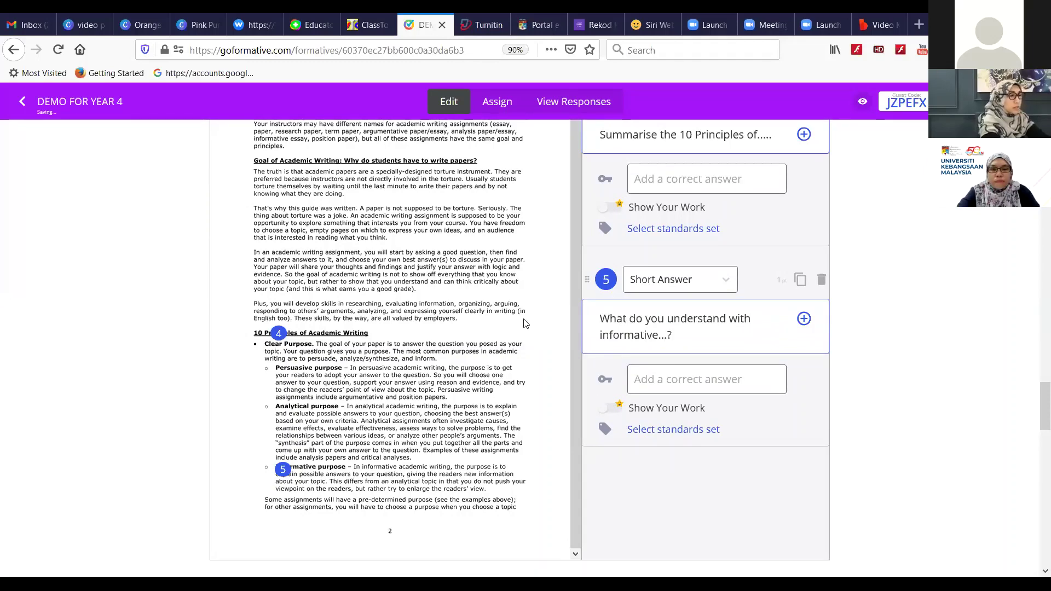
pyautogui.click(503, 356)
pyautogui.scroll(-5, 474, 372)
pyautogui.scroll(-1, 471, 372)
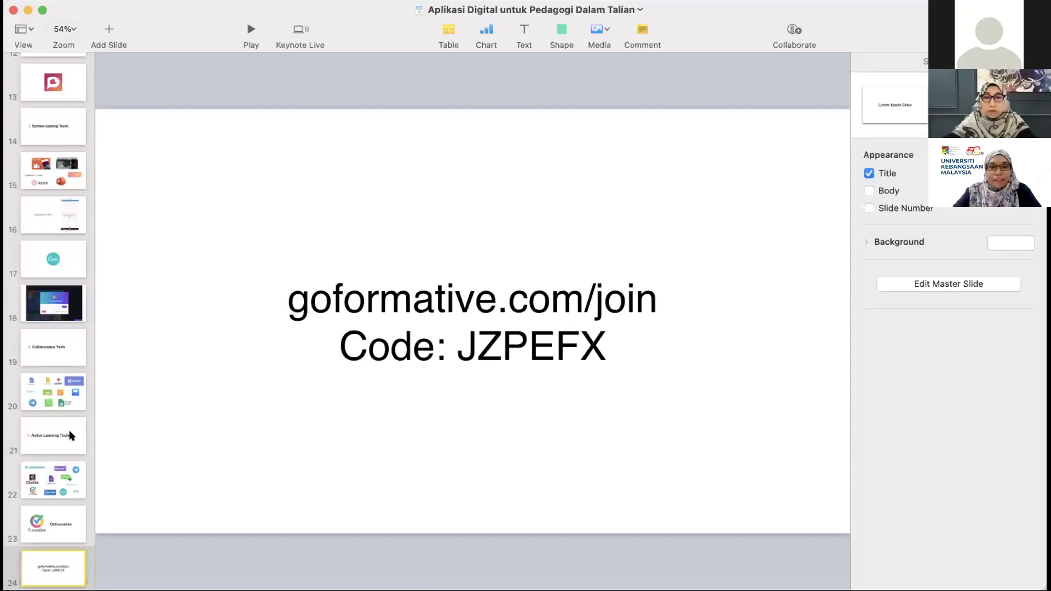
# Switch to the Keynote presentation and view slides 25 to 28, from the Goformative question types to the Flipgrid title slide.
pyautogui.scroll(-5, 5, 426)
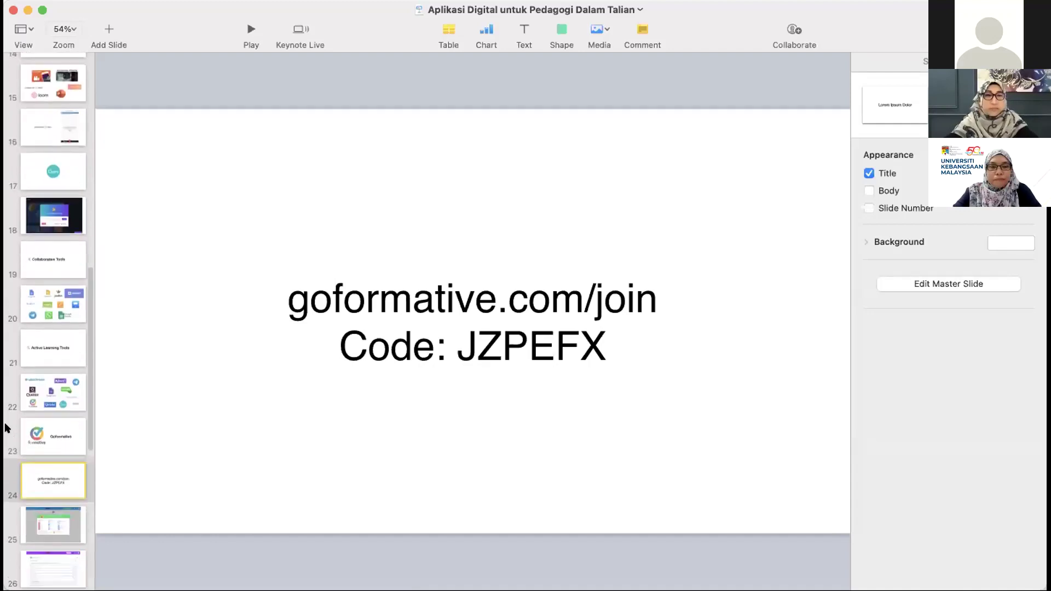
pyautogui.scroll(-2, 6, 427)
pyautogui.click(34, 379)
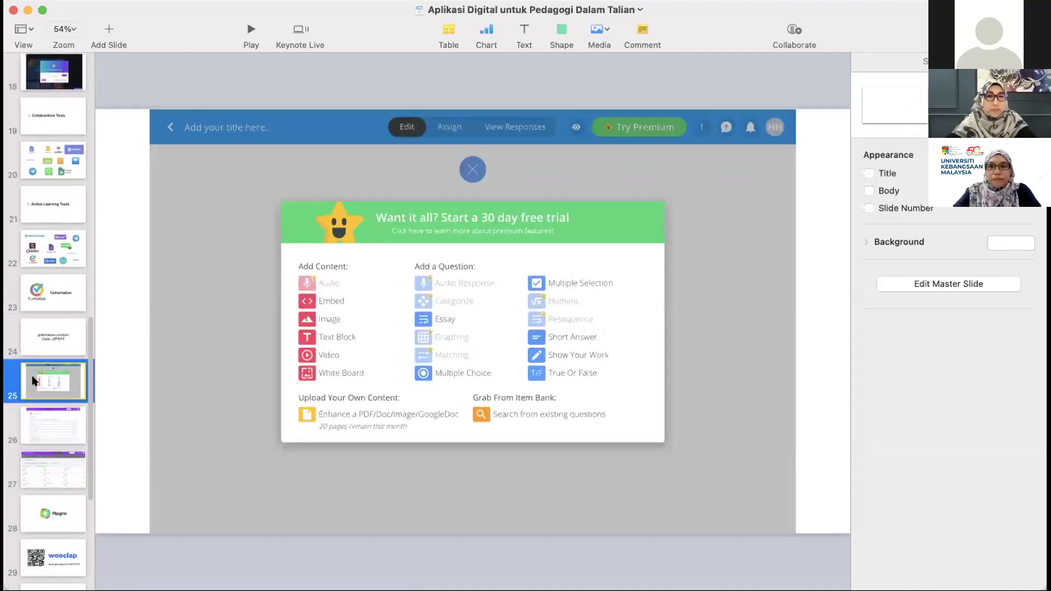
pyautogui.scroll(-1, 34, 378)
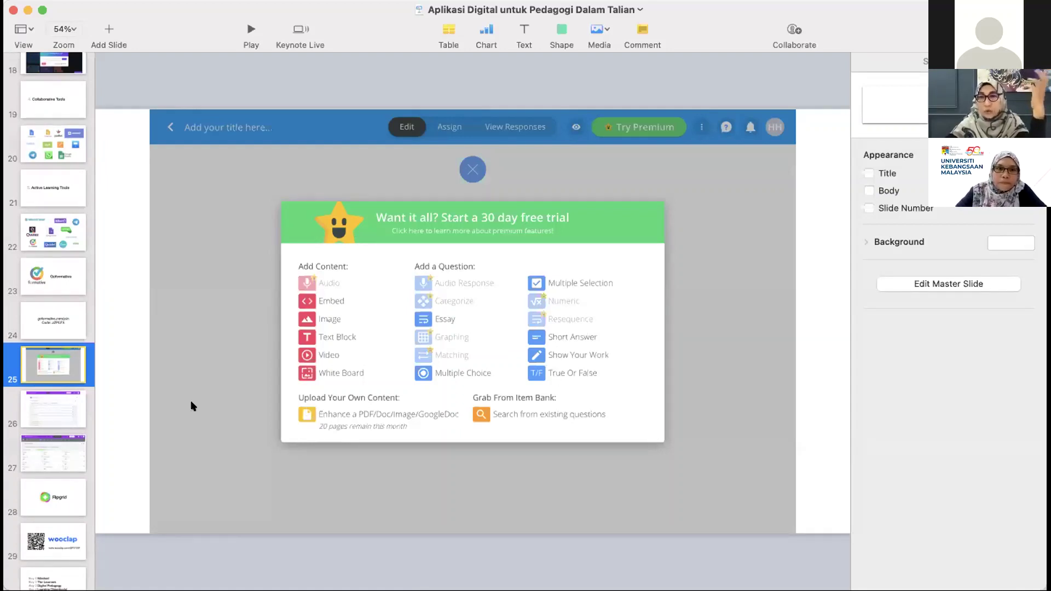
pyautogui.click(65, 417)
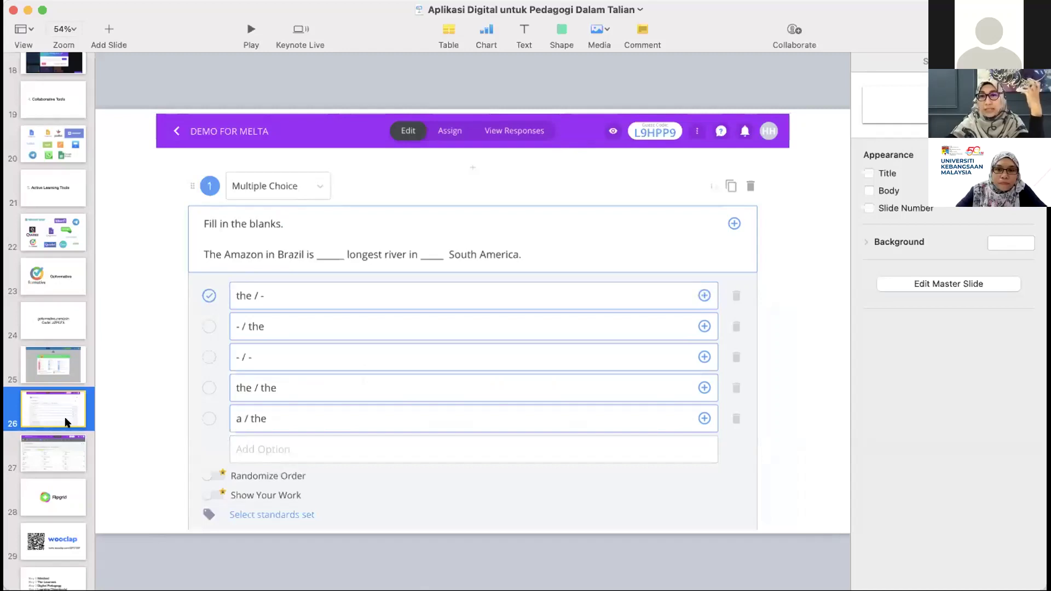
pyautogui.click(55, 447)
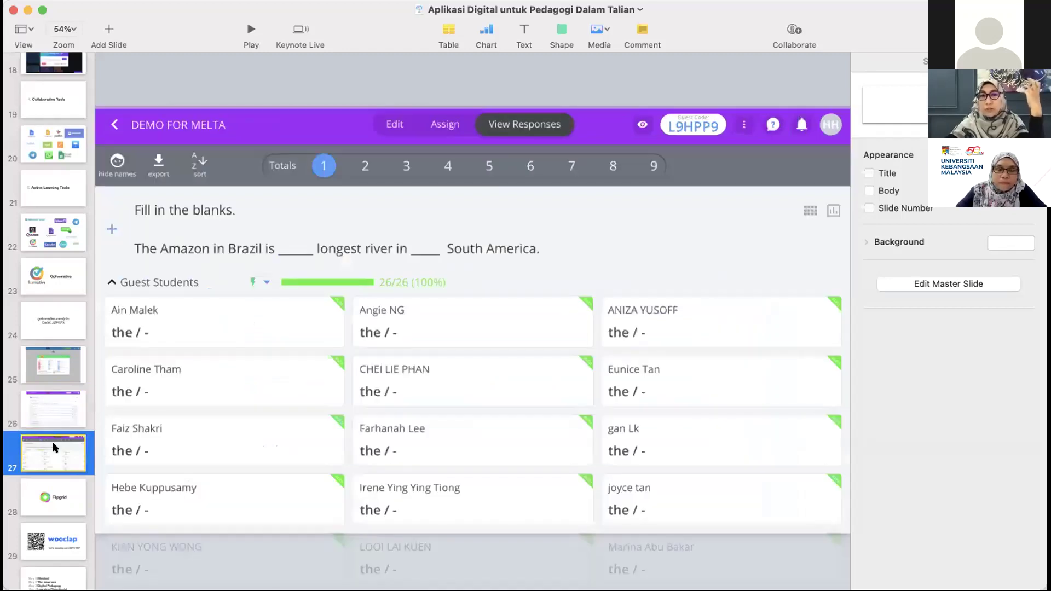
pyautogui.click(45, 492)
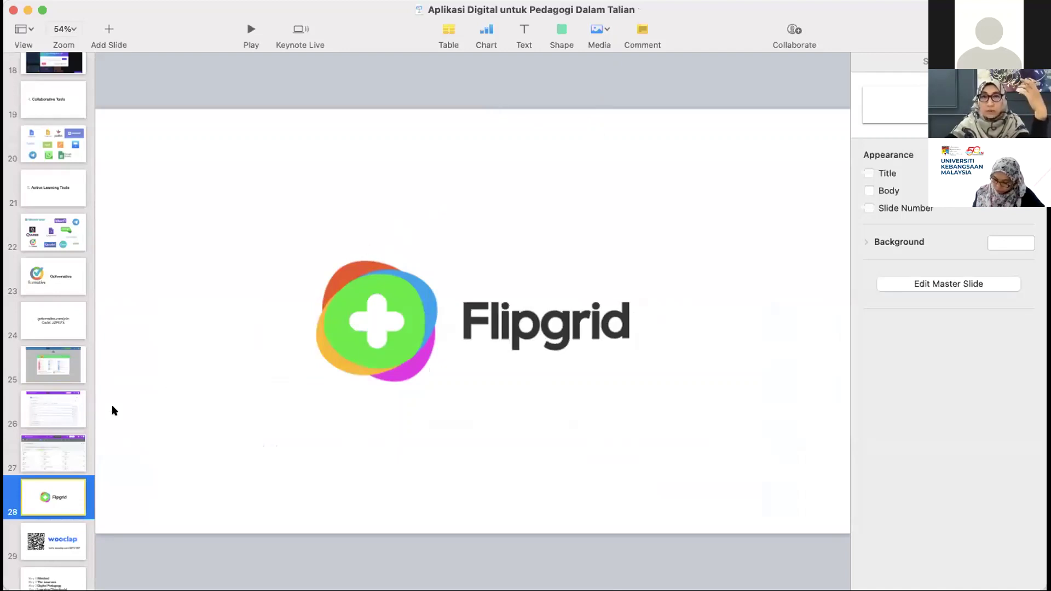
pyautogui.scroll(-3, 69, 431)
pyautogui.scroll(-10, 68, 428)
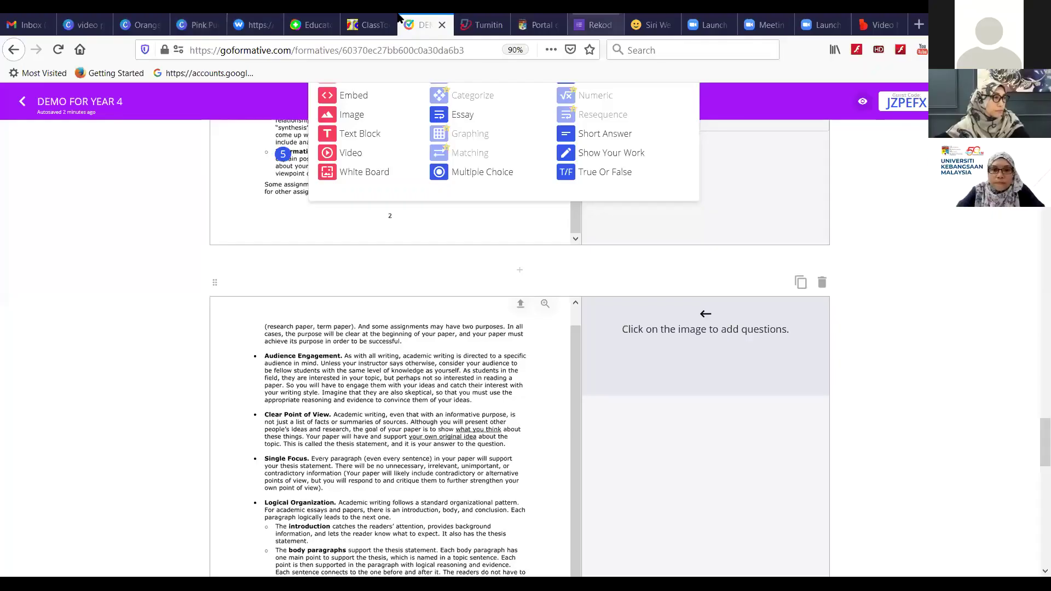
# Switch to Flipgrid in the browser and view its Discovery, Activity, Mixtapes and Shorts pages.
pyautogui.click(330, 18)
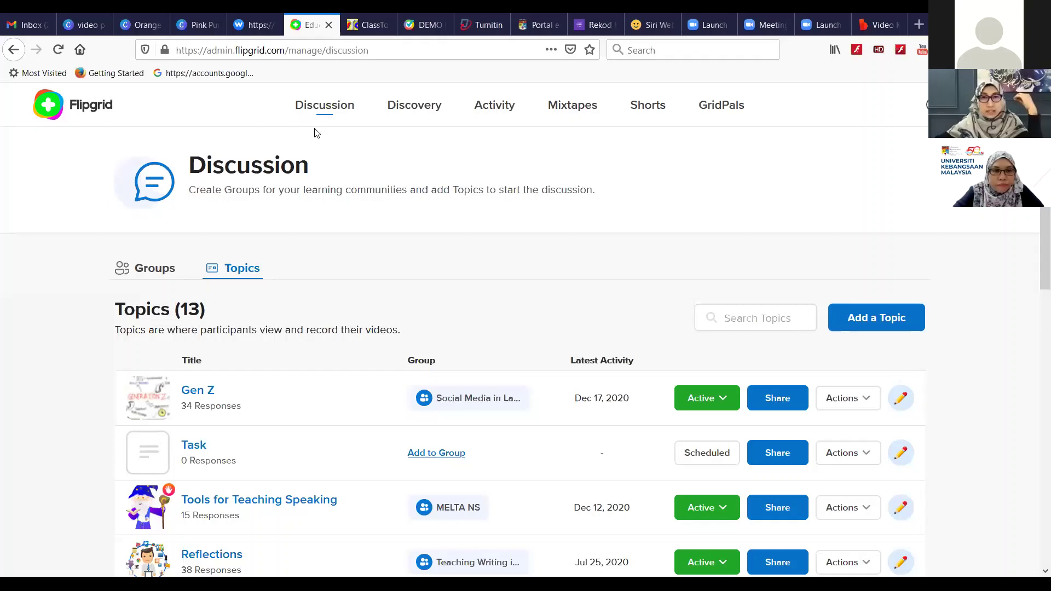
pyautogui.click(414, 106)
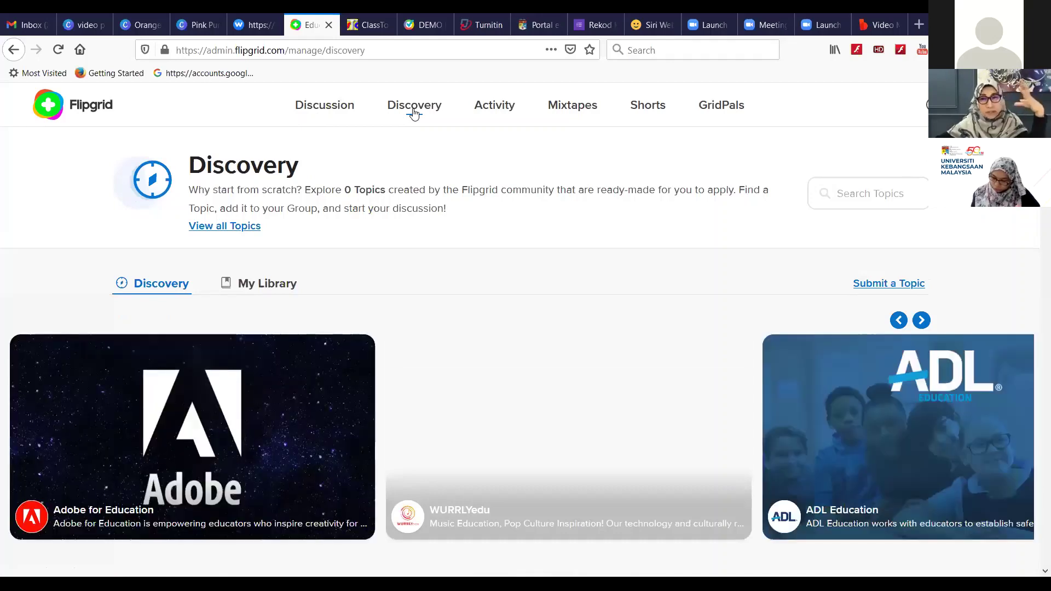
pyautogui.click(489, 115)
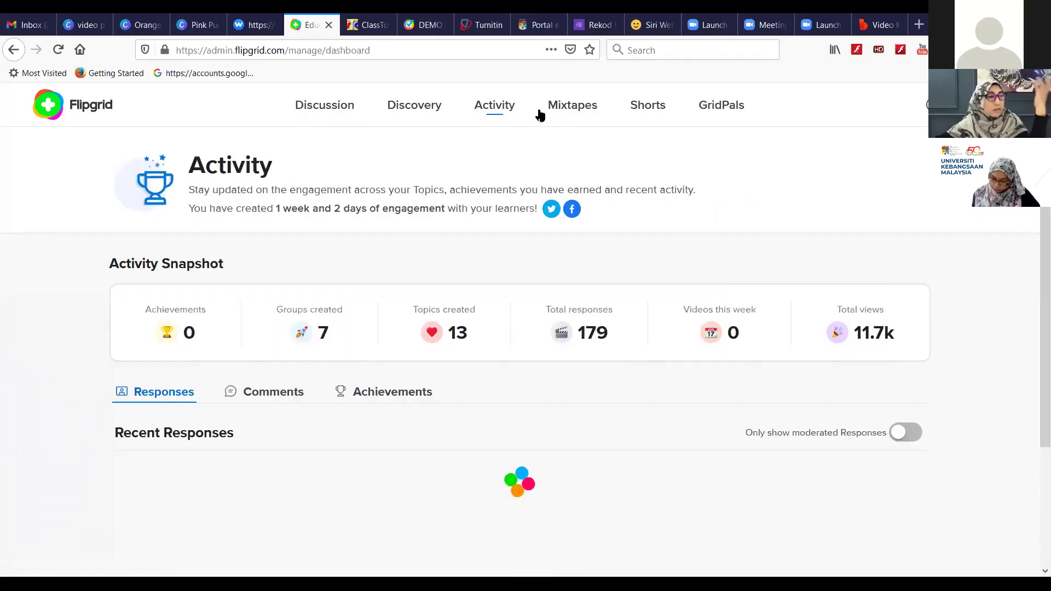
pyautogui.click(569, 108)
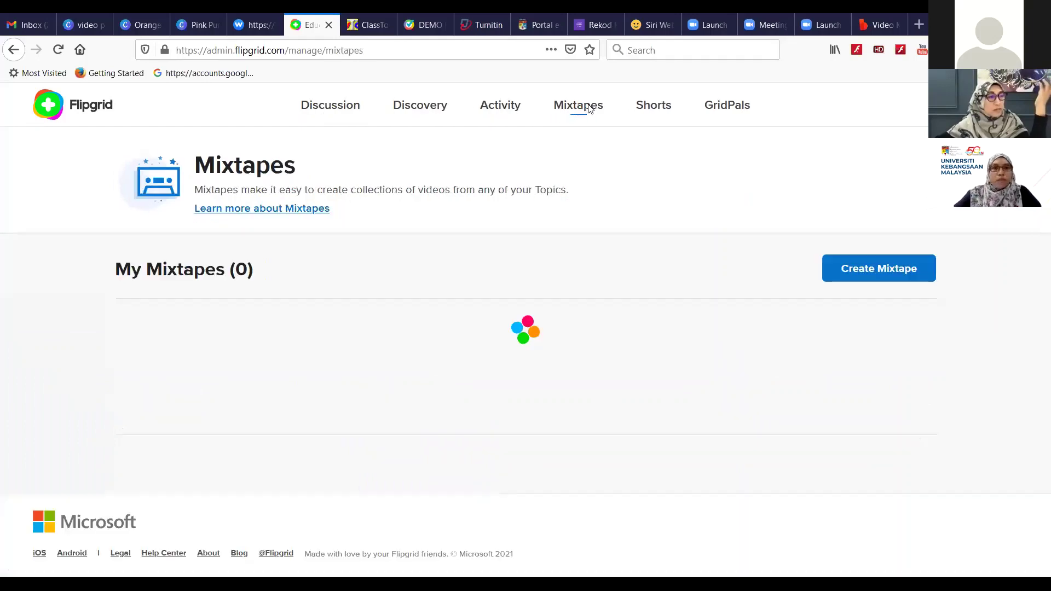
pyautogui.click(655, 109)
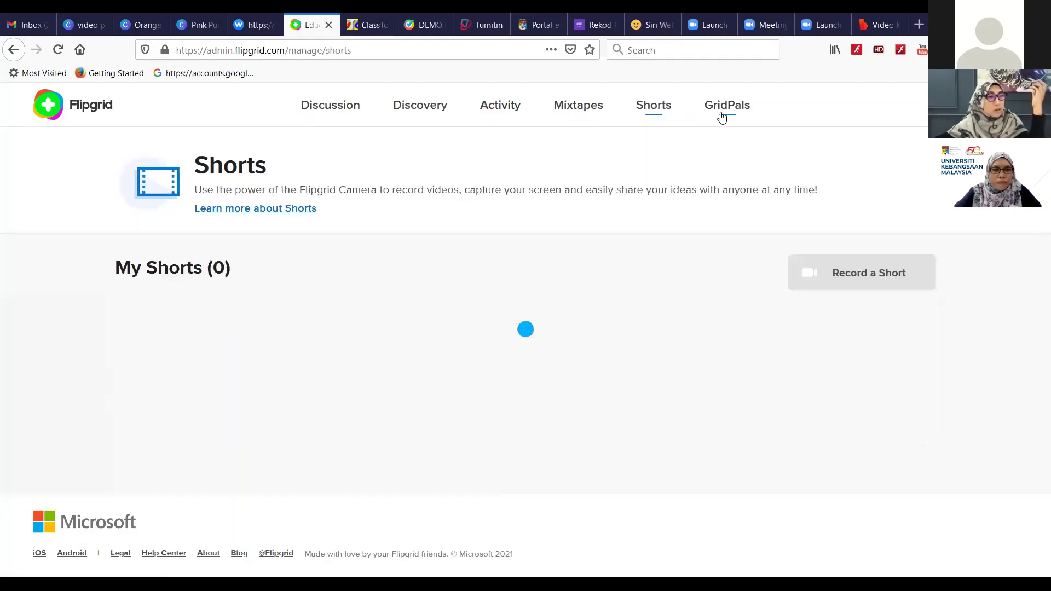
# Open the GridPals page and examine its profile visibility options, educator map and list of educators.
pyautogui.click(722, 109)
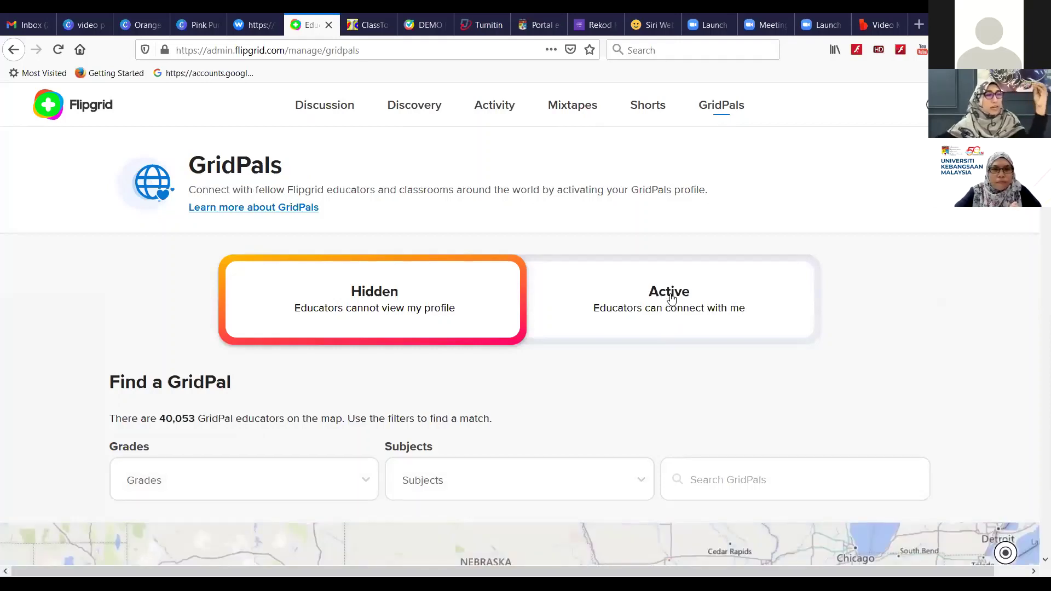
pyautogui.scroll(-4, 650, 298)
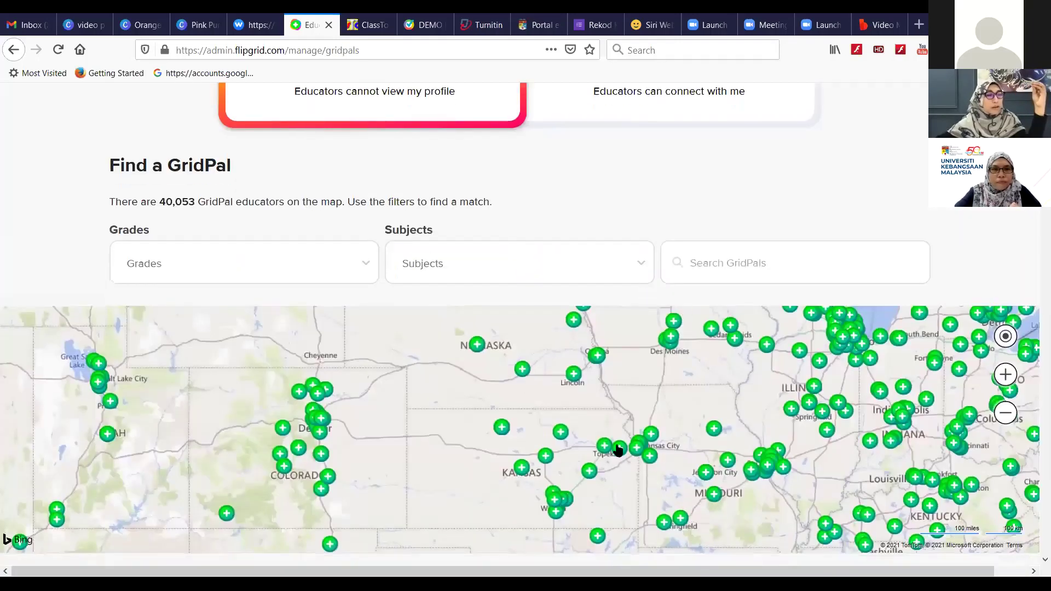
pyautogui.scroll(-5, 547, 383)
pyautogui.scroll(3, 480, 241)
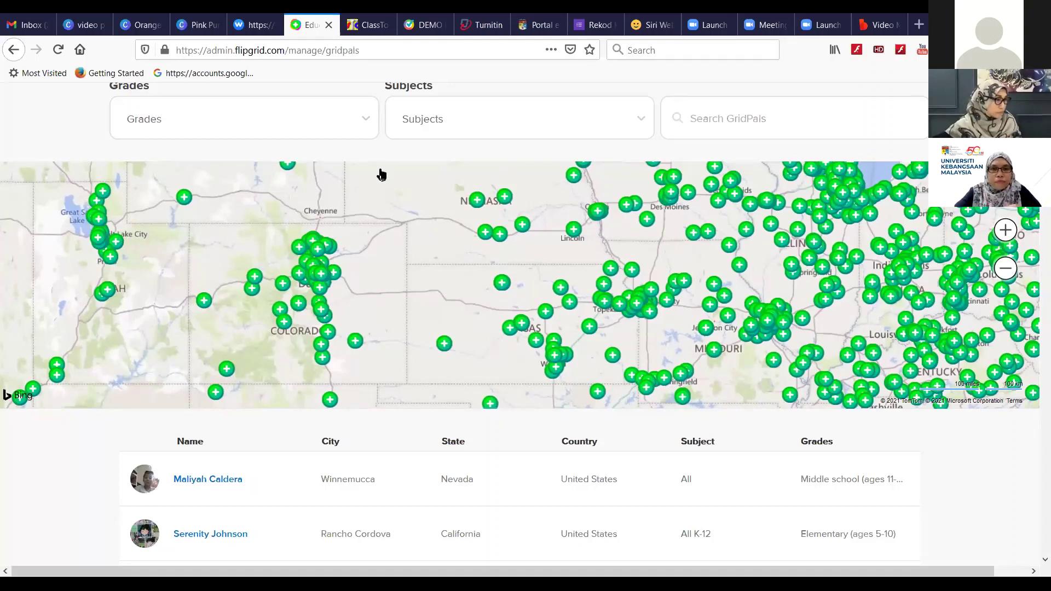
pyautogui.scroll(5, 414, 185)
pyautogui.scroll(2, 414, 185)
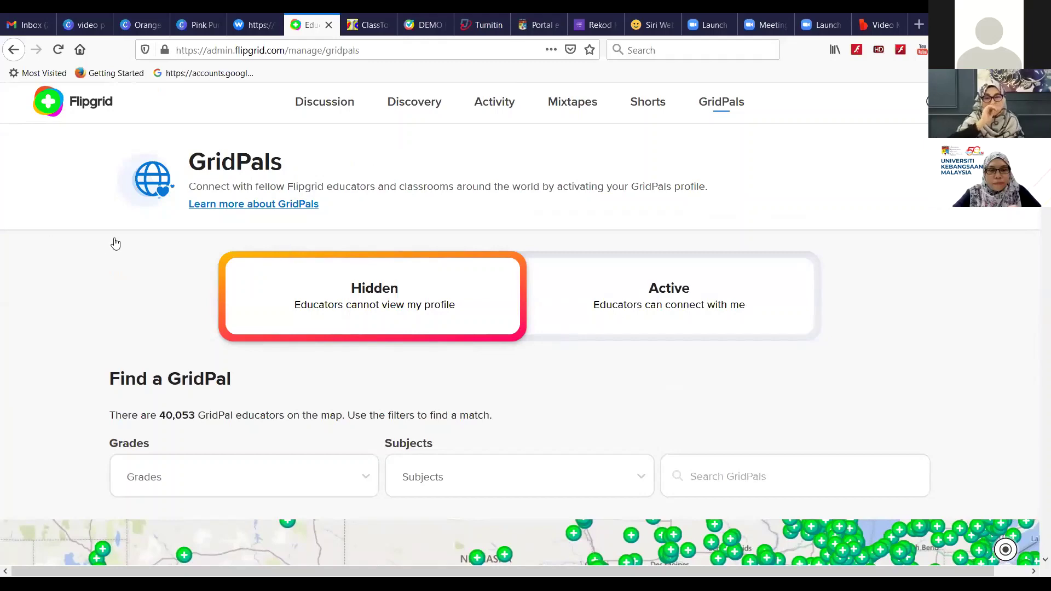
# Return to the Discussion page and look through its list of topics.
pyautogui.click(320, 104)
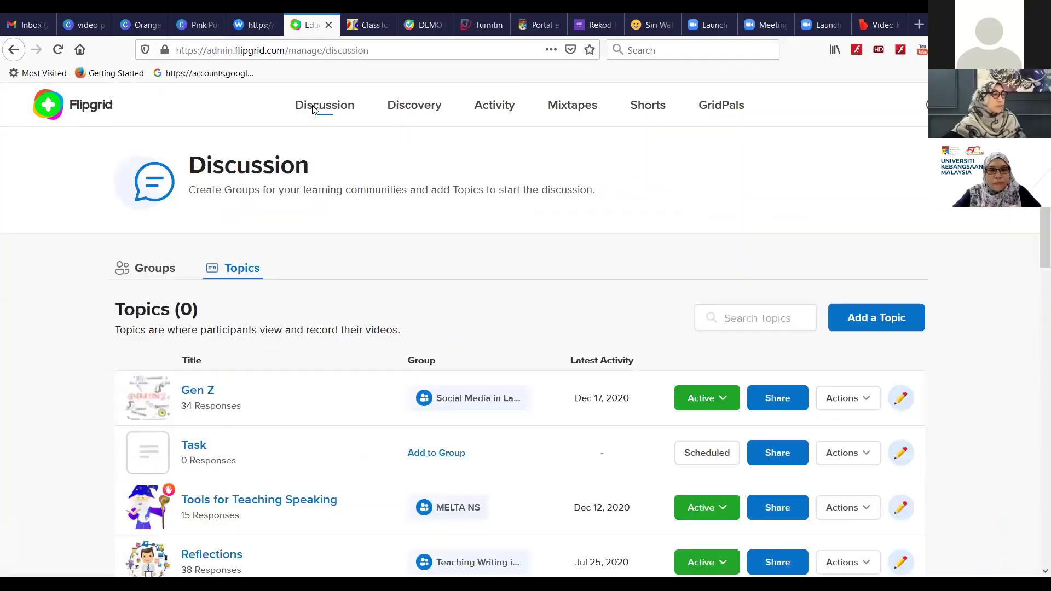
pyautogui.scroll(-2, 329, 181)
pyautogui.scroll(-3, 329, 179)
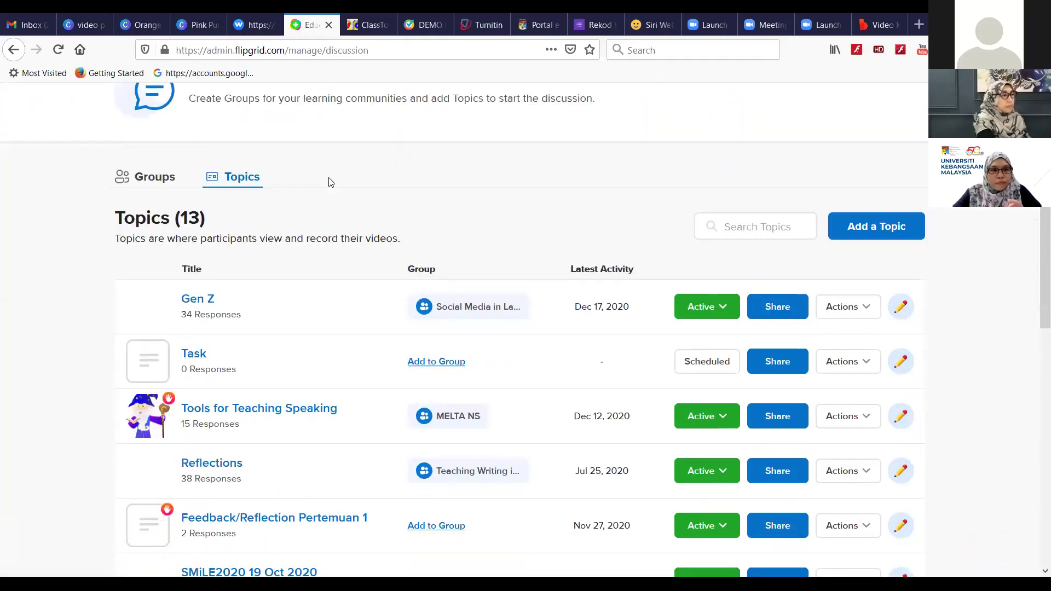
pyautogui.scroll(-2, 330, 182)
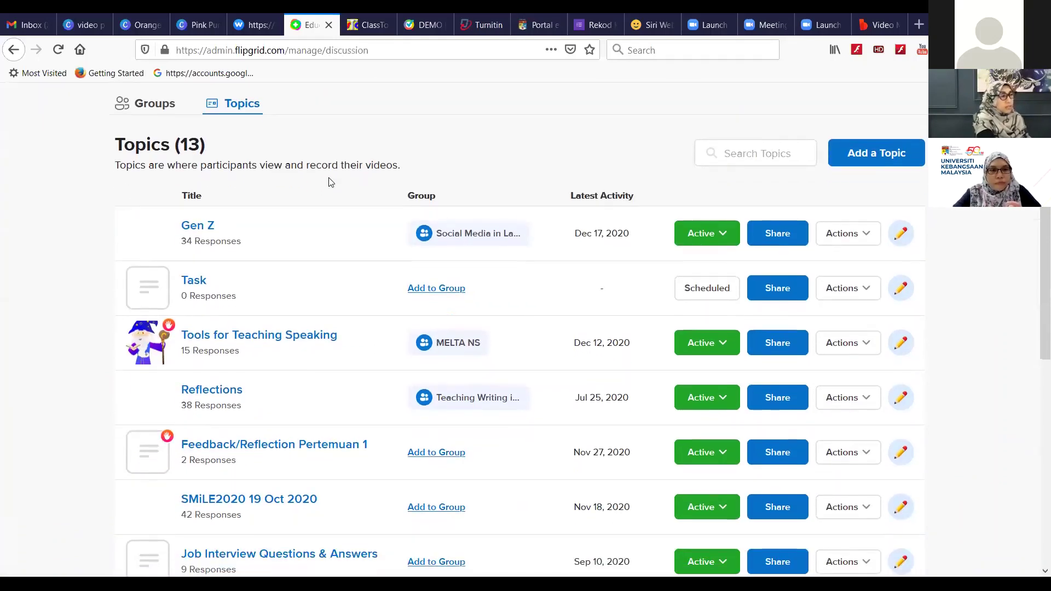
pyautogui.scroll(1, 330, 182)
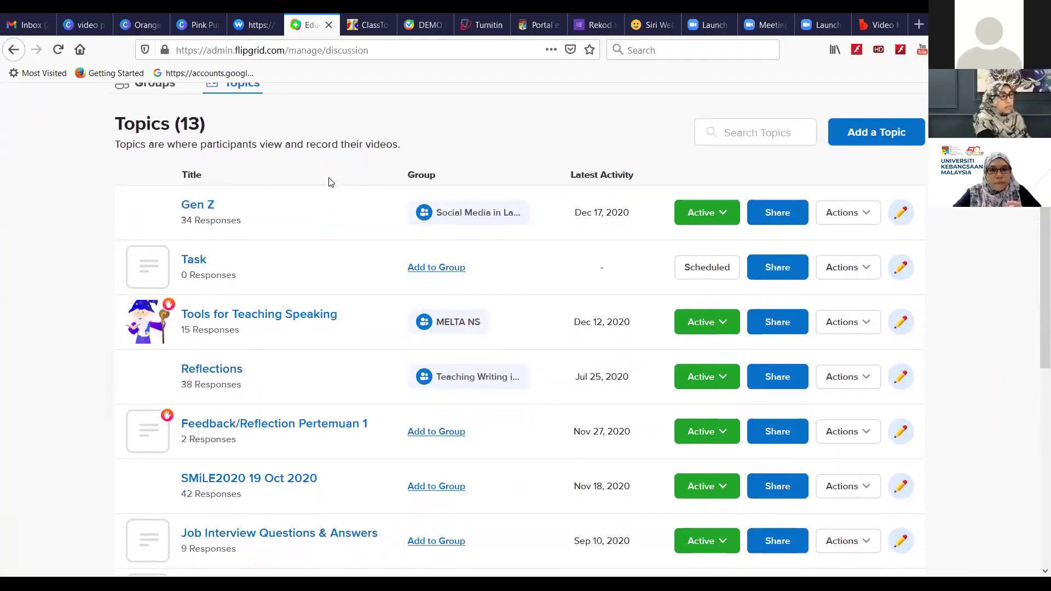
pyautogui.rightClick(330, 181)
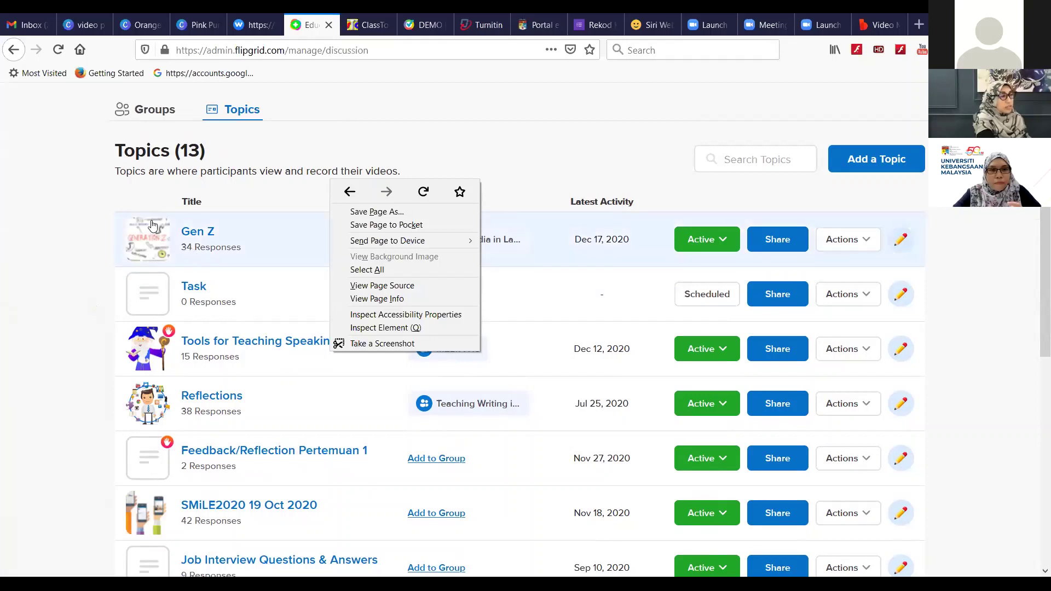
pyautogui.click(87, 215)
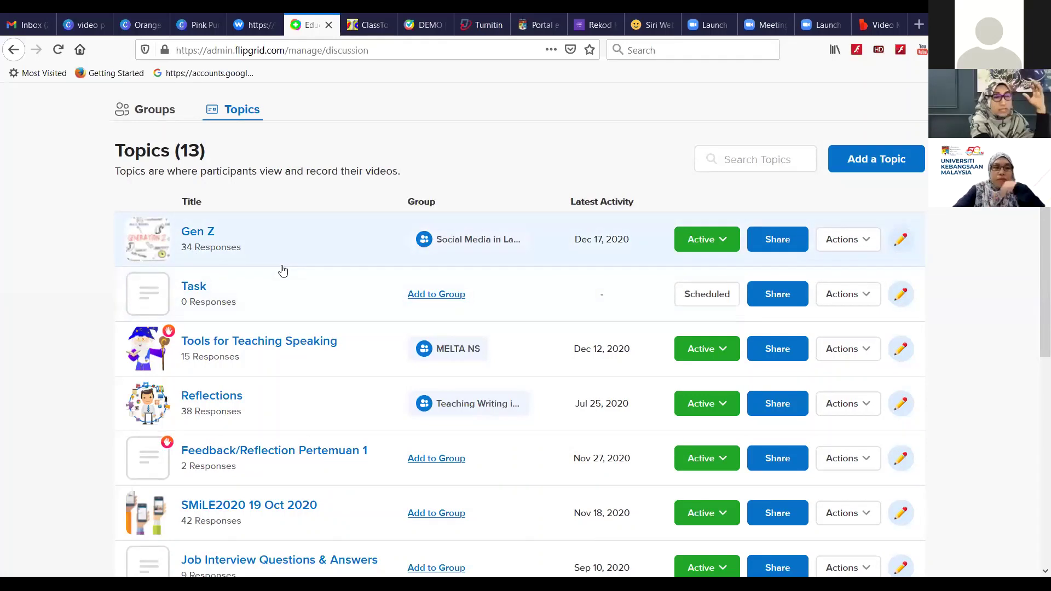
# Open the Gen Z topic and review its question, join code and student responses.
pyautogui.click(210, 241)
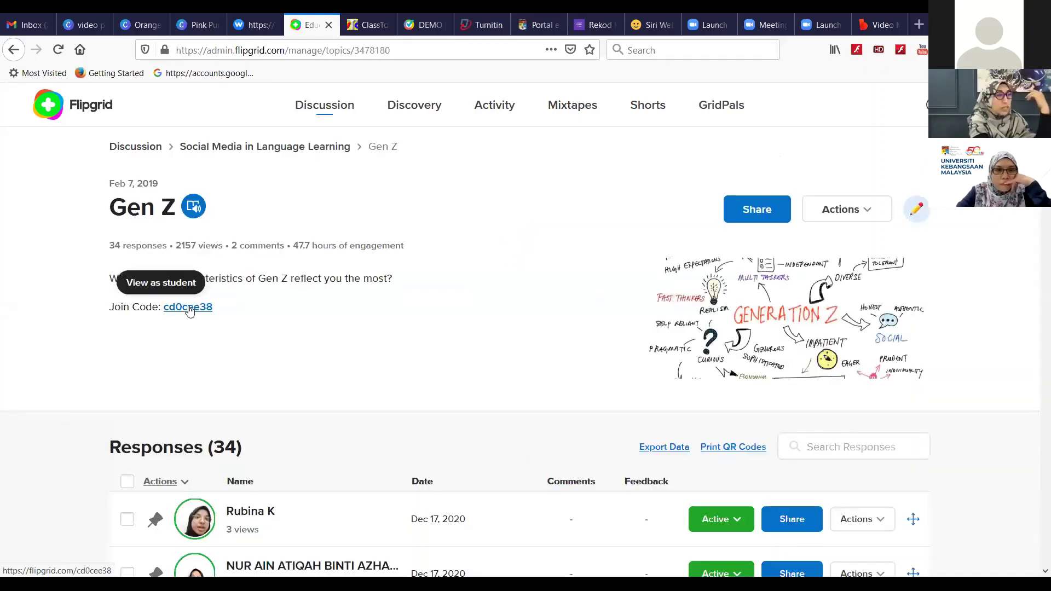
pyautogui.scroll(-2, 189, 307)
pyautogui.scroll(-5, 190, 310)
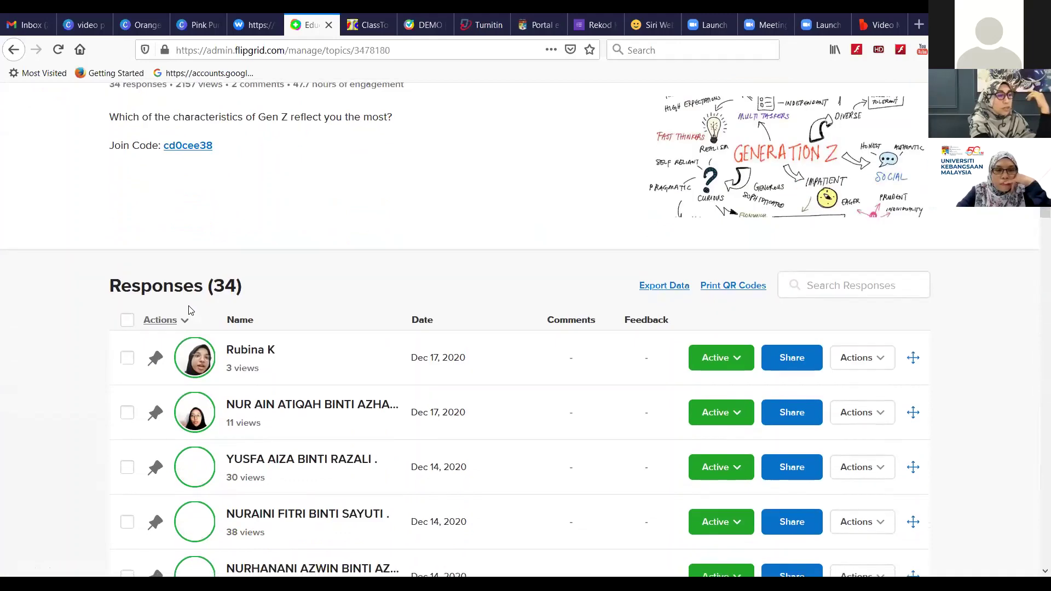
pyautogui.scroll(-3, 188, 305)
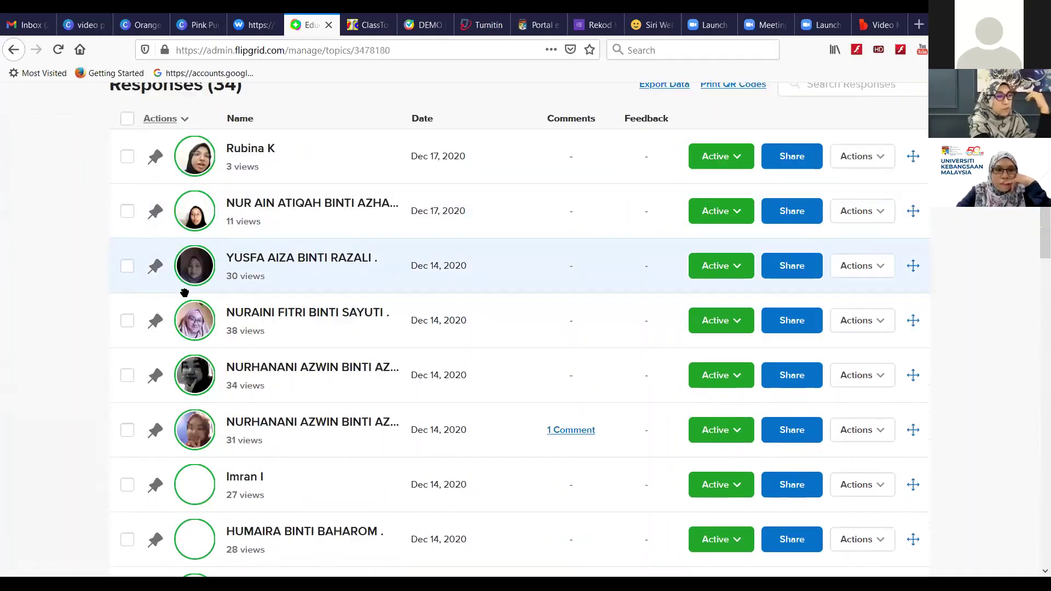
pyautogui.scroll(1, 191, 430)
pyautogui.scroll(2, 191, 430)
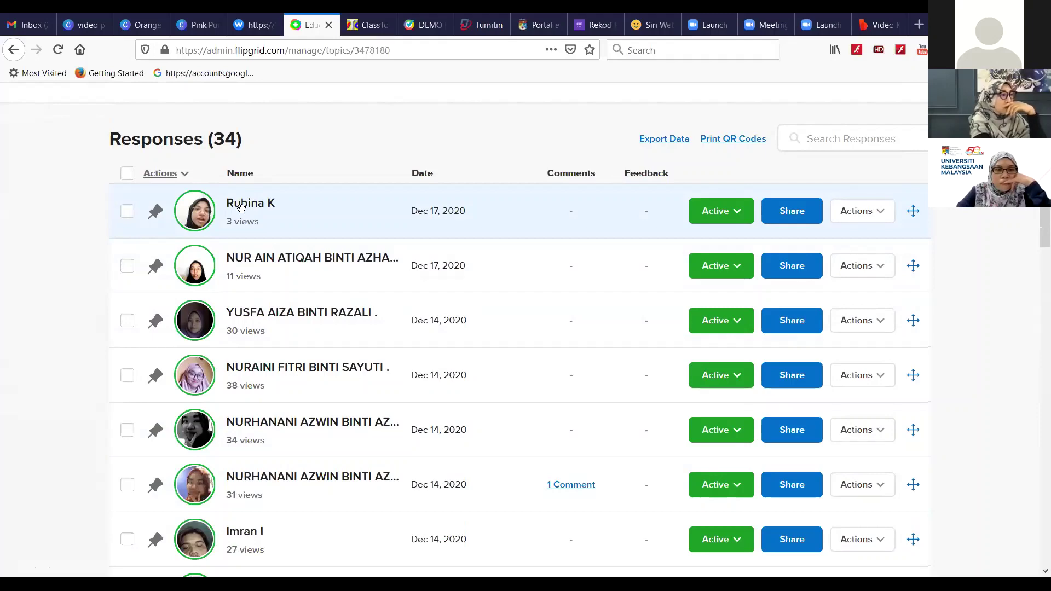
pyautogui.scroll(3, 389, 178)
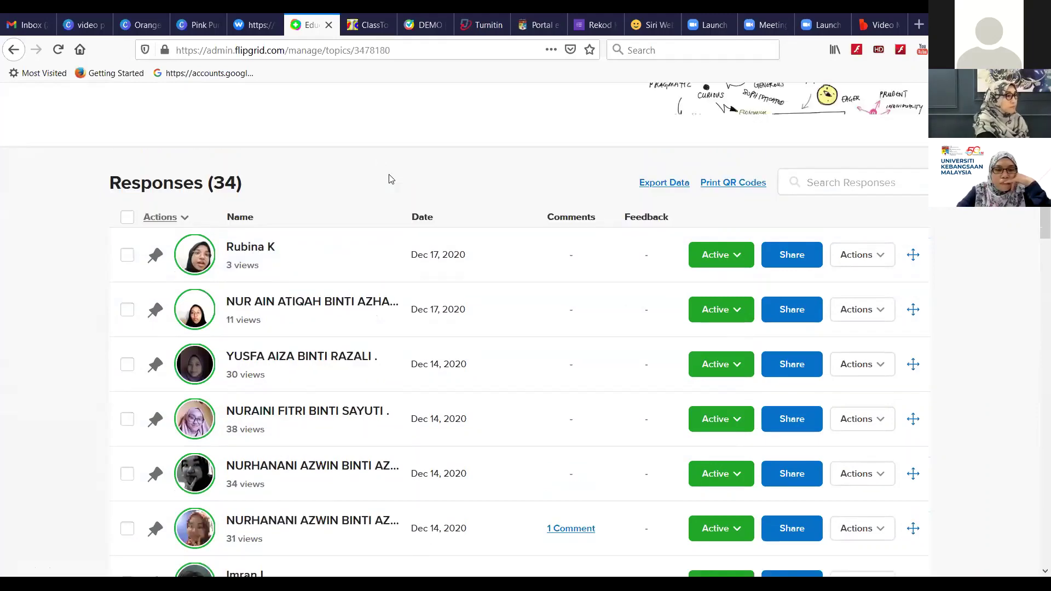
pyautogui.scroll(4, 391, 178)
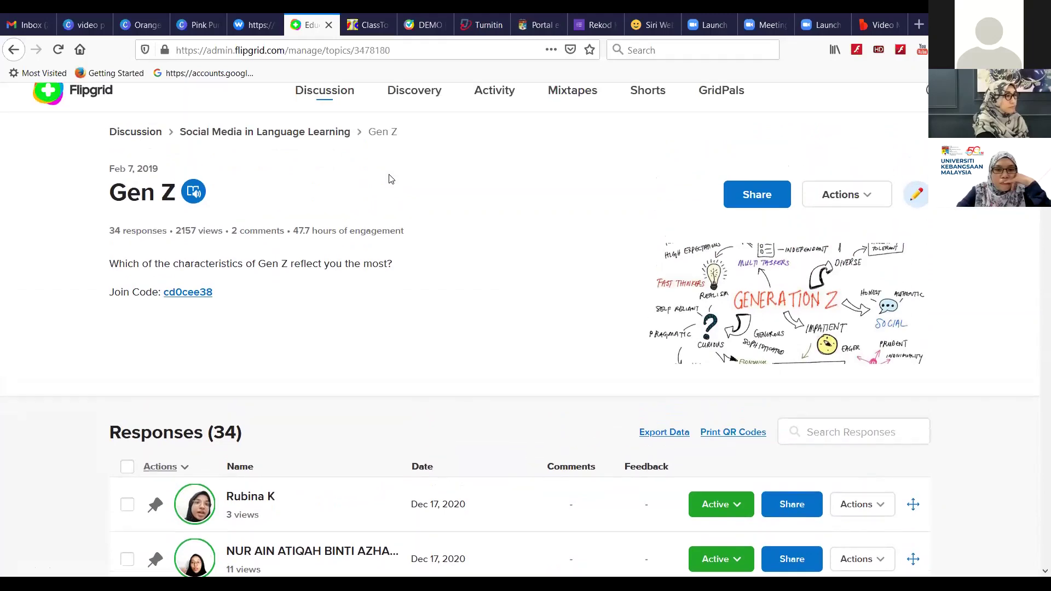
# Open the first student's video response in the Gen Z topic.
pyautogui.scroll(-5, 391, 179)
pyautogui.scroll(-1, 390, 178)
pyautogui.click(253, 217)
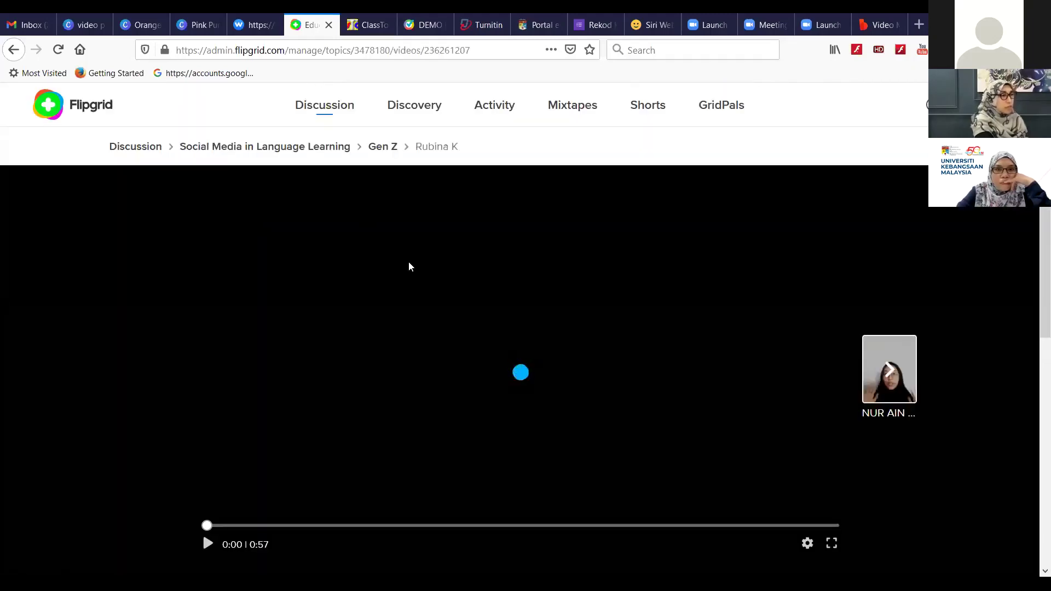
# Play the student's video response and view its details and comment section.
pyautogui.click(207, 544)
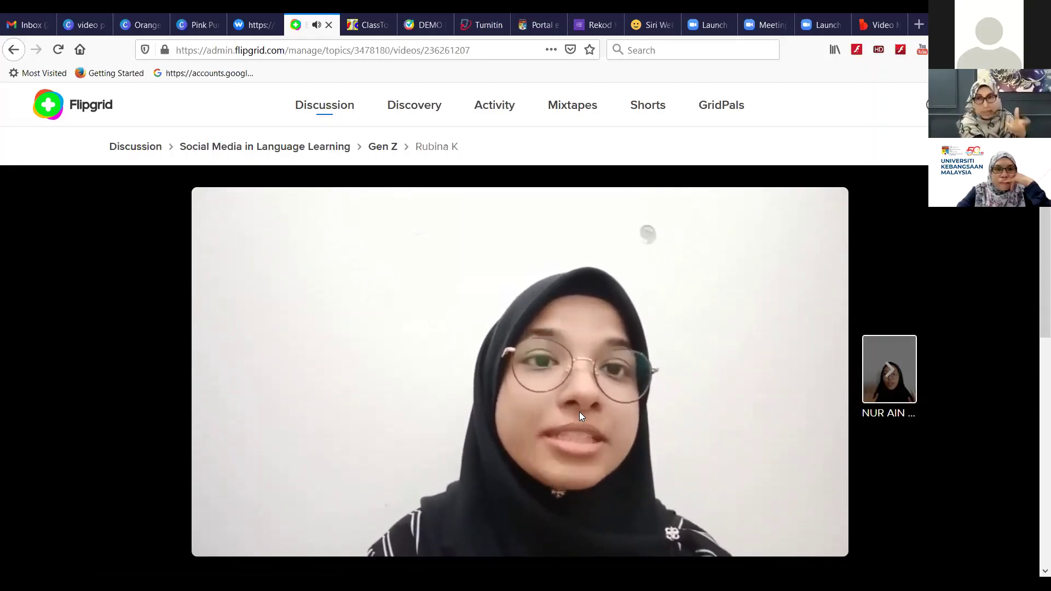
pyautogui.scroll(-1, 580, 416)
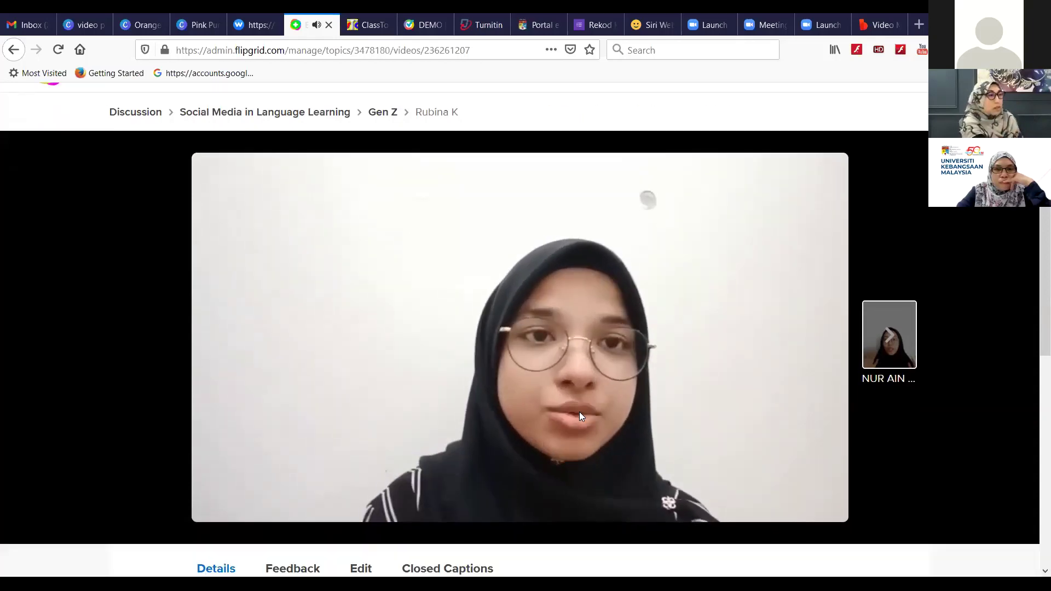
pyautogui.scroll(-5, 579, 412)
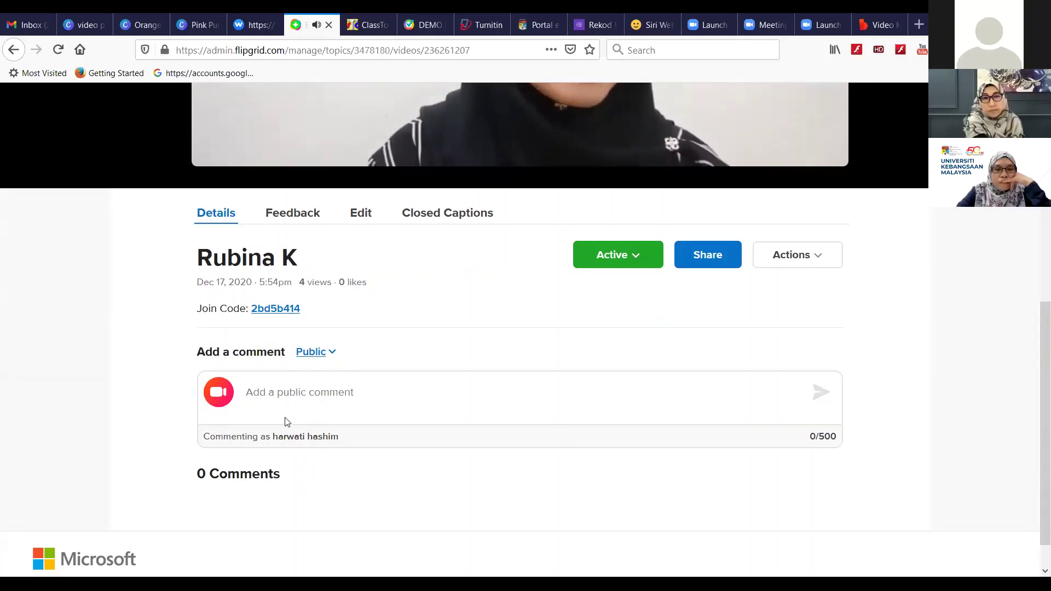
# Open the feedback for the student's video and score the grading rubric 3 for Ideas and 3 for Performance.
pyautogui.click(289, 219)
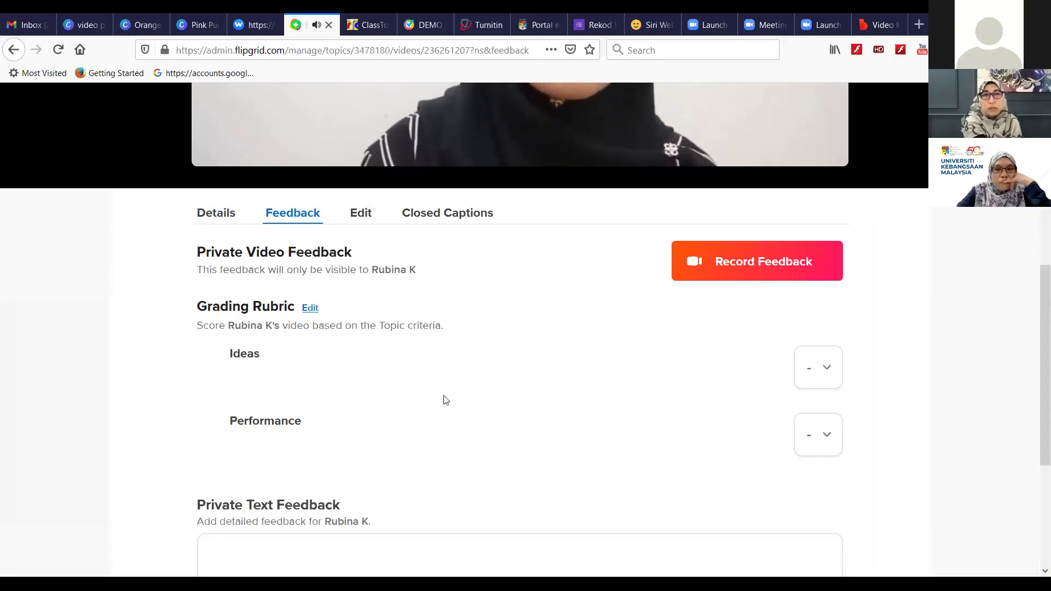
pyautogui.click(829, 373)
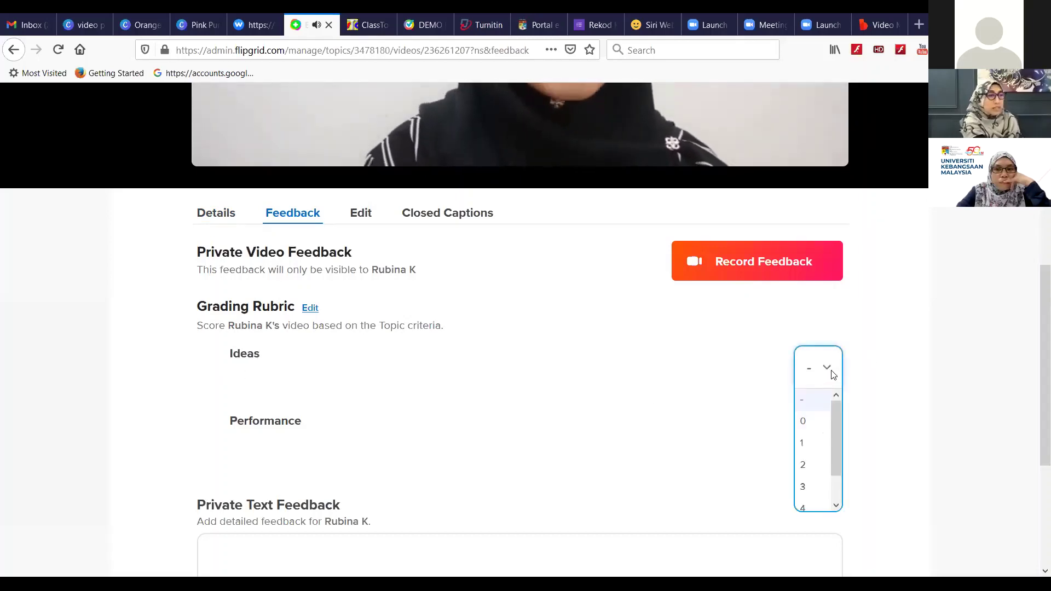
pyautogui.click(816, 486)
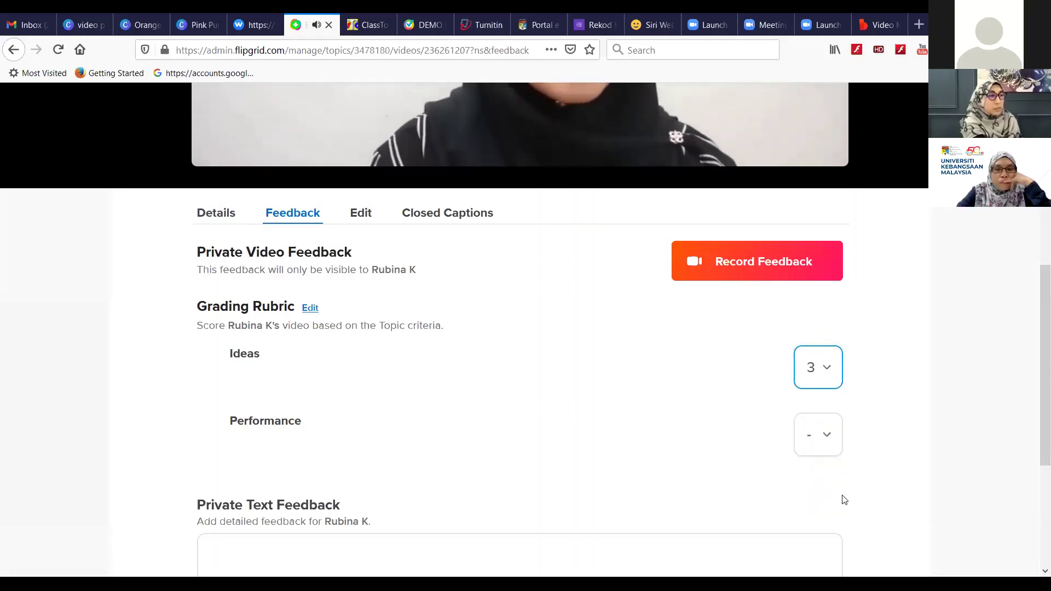
pyautogui.click(825, 437)
pyautogui.click(801, 548)
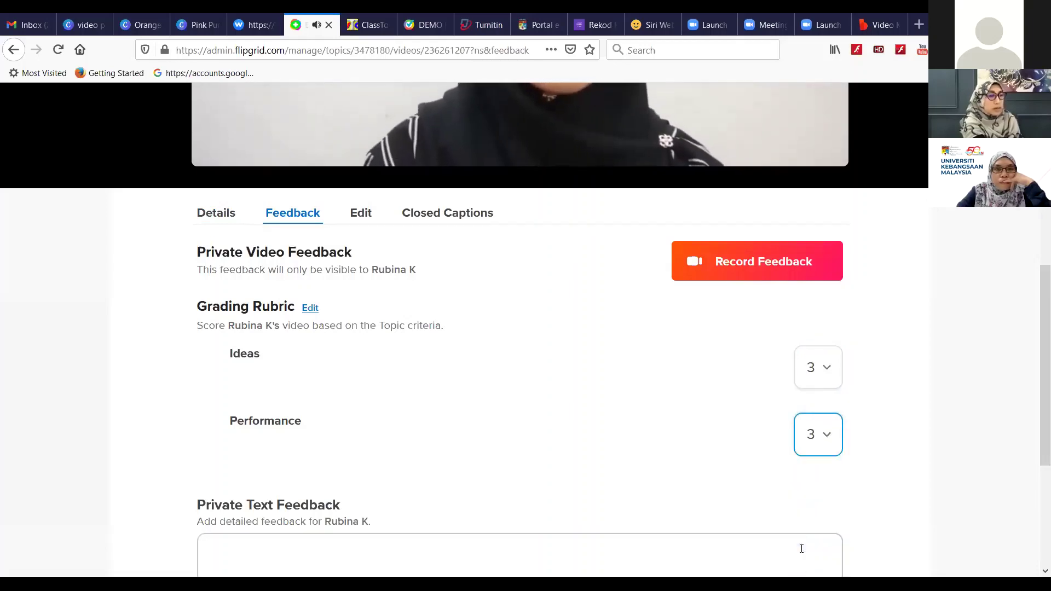
# Review the private text feedback, feedback sharing options and video player on the response page.
pyautogui.scroll(-3, 687, 491)
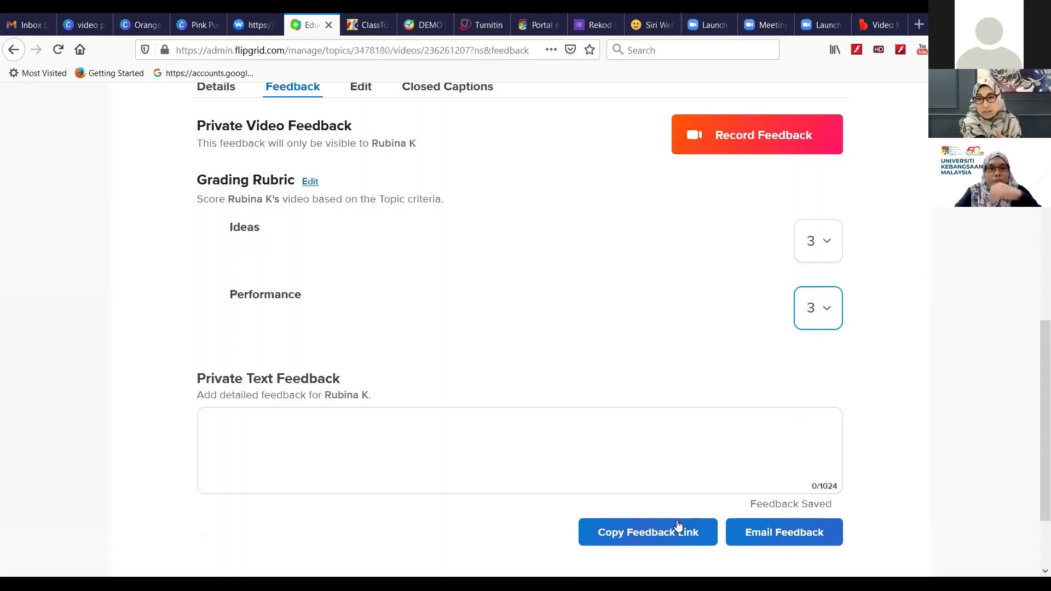
pyautogui.scroll(7, 650, 370)
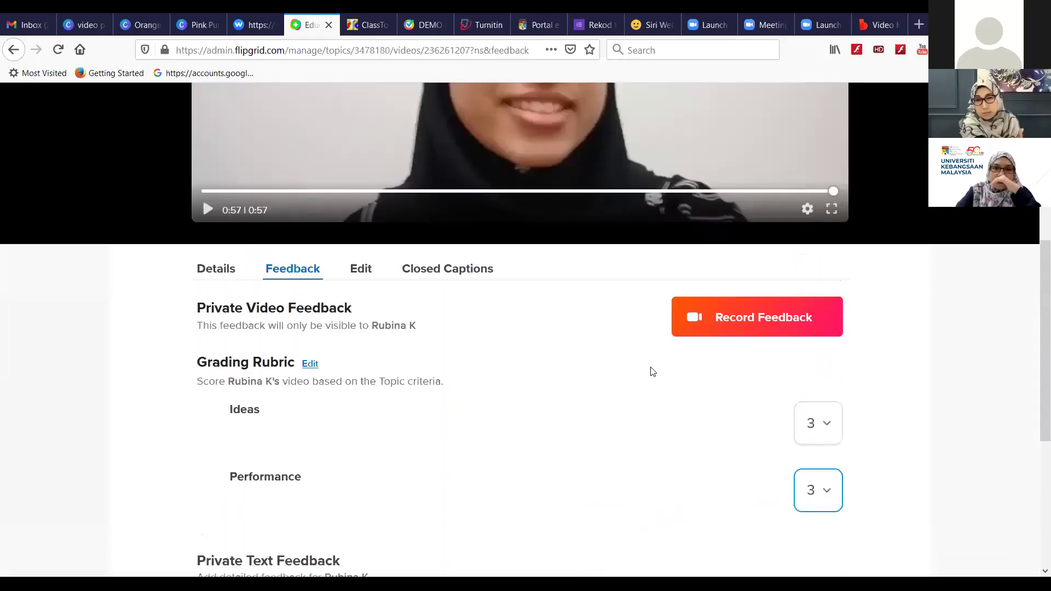
pyautogui.scroll(4, 650, 370)
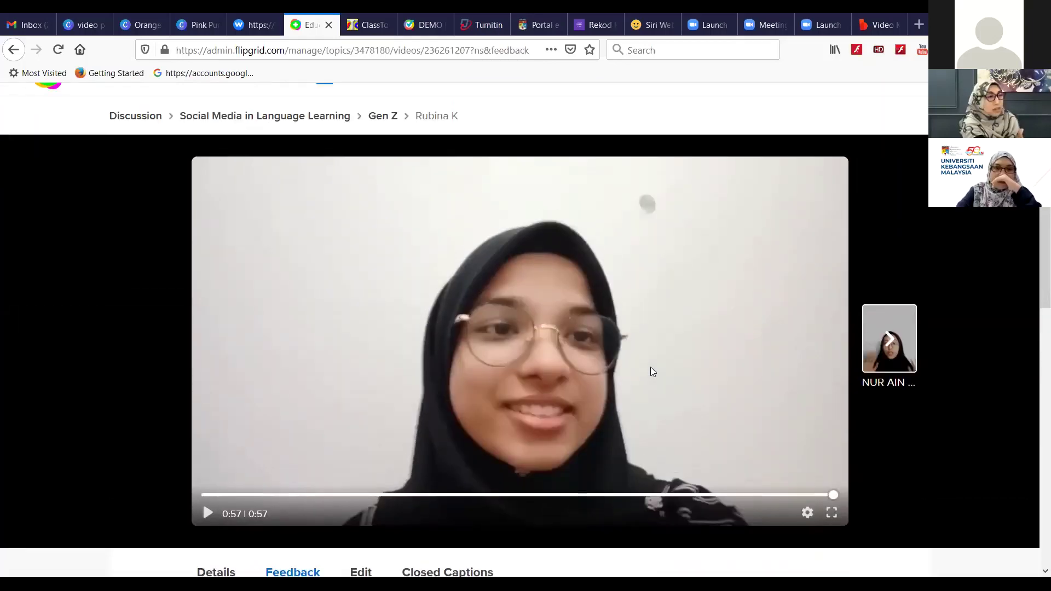
pyautogui.scroll(-6, 650, 370)
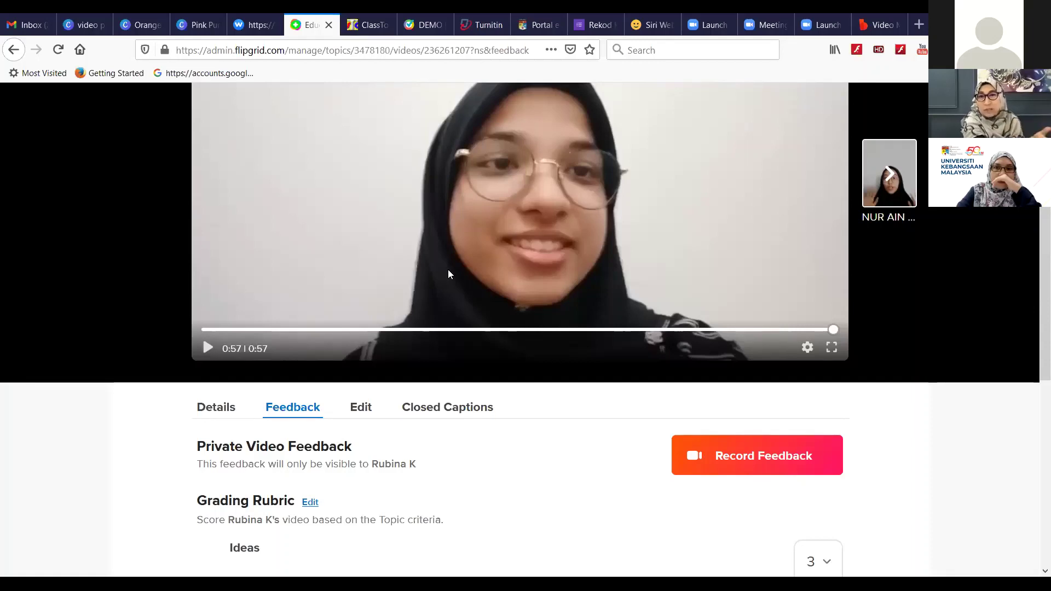
pyautogui.scroll(3, 448, 269)
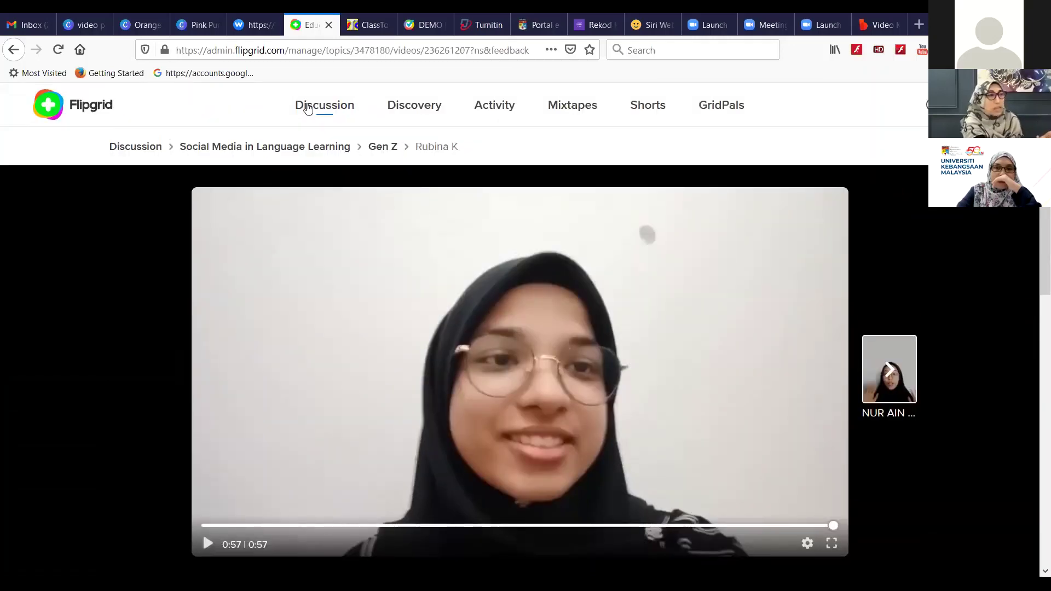
# Return to the Discussion page and start a new topic with the title "Demo" and the prompt "Demo".
pyautogui.click(315, 111)
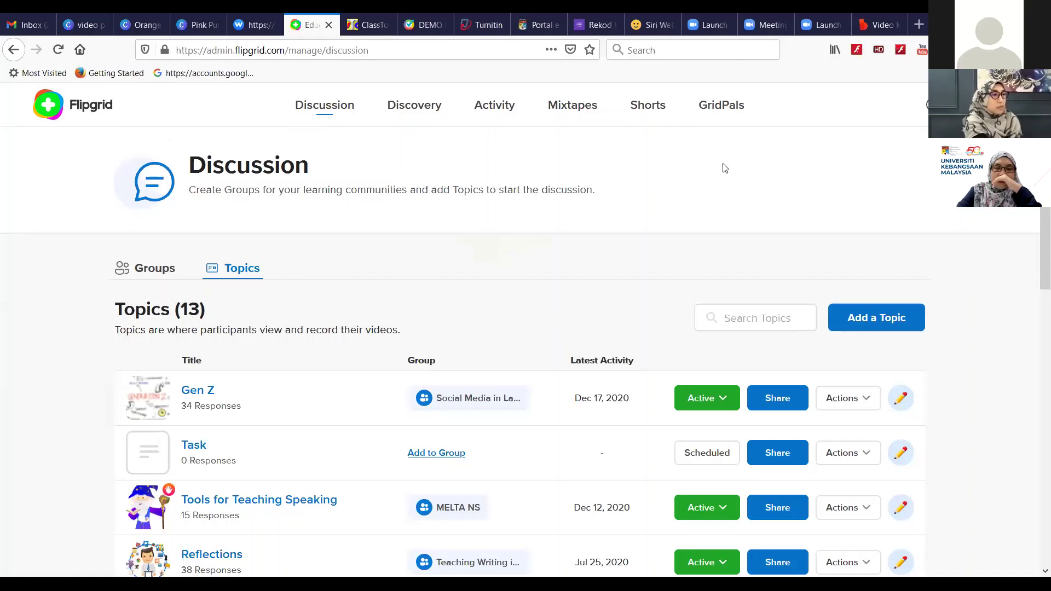
pyautogui.click(871, 322)
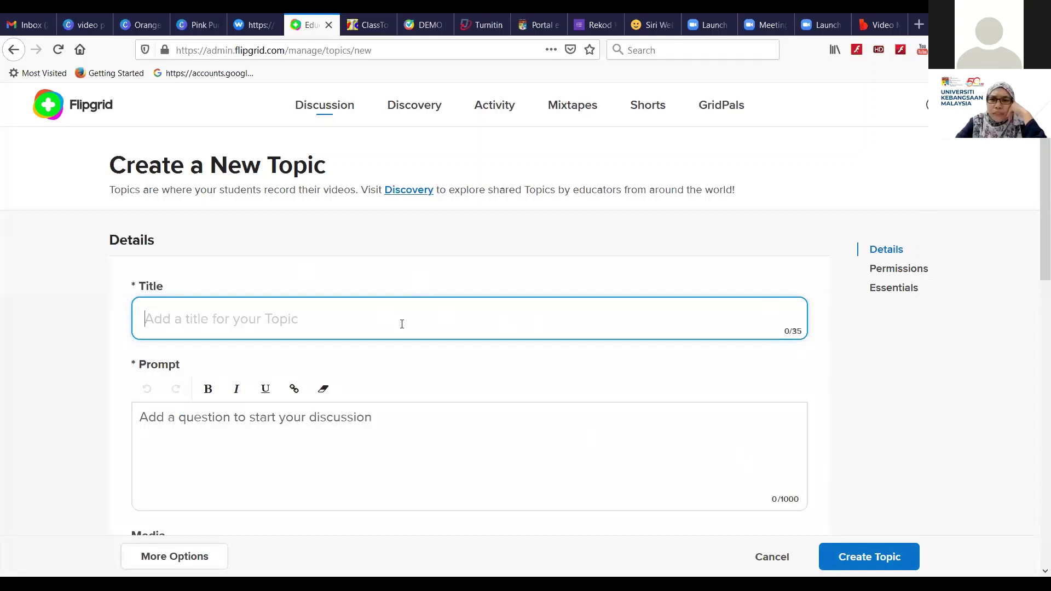
pyautogui.write('Demo')
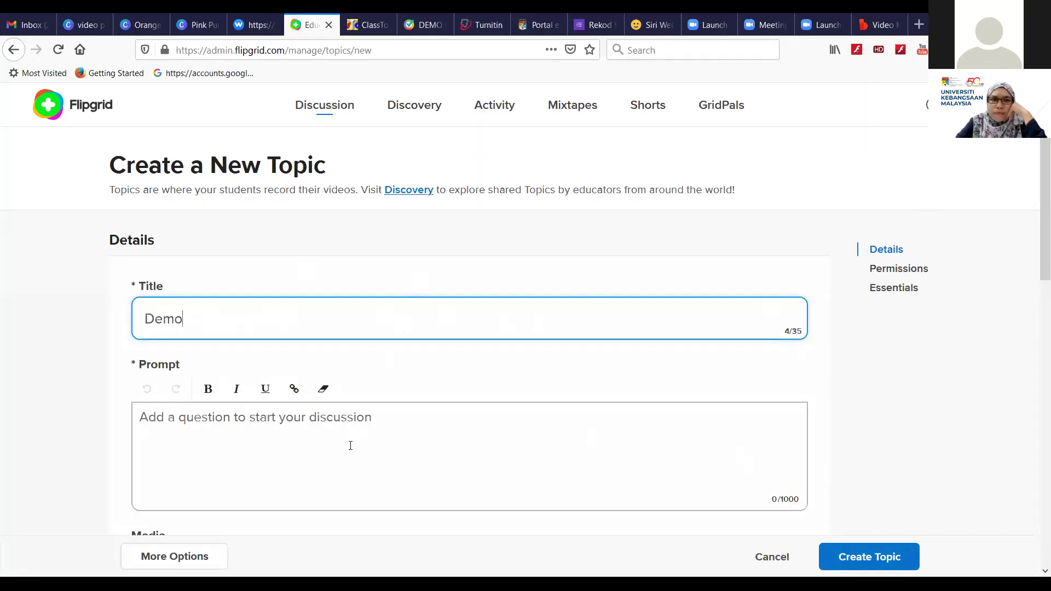
pyautogui.click(351, 445)
pyautogui.write('Demo')
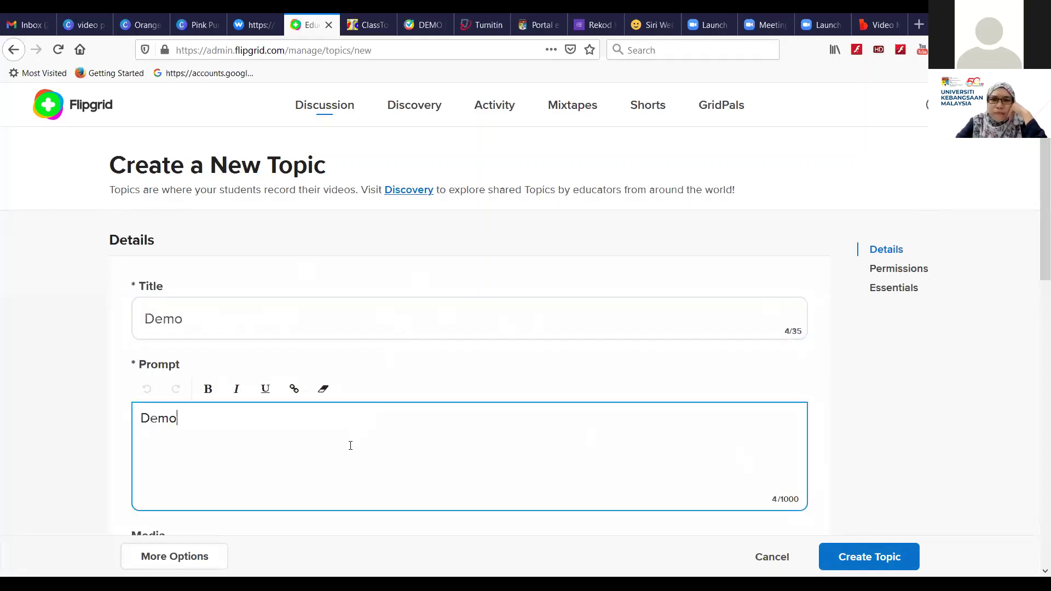
# Examine the new topic form's media resources, student permission types and essential settings.
pyautogui.scroll(-5, 319, 458)
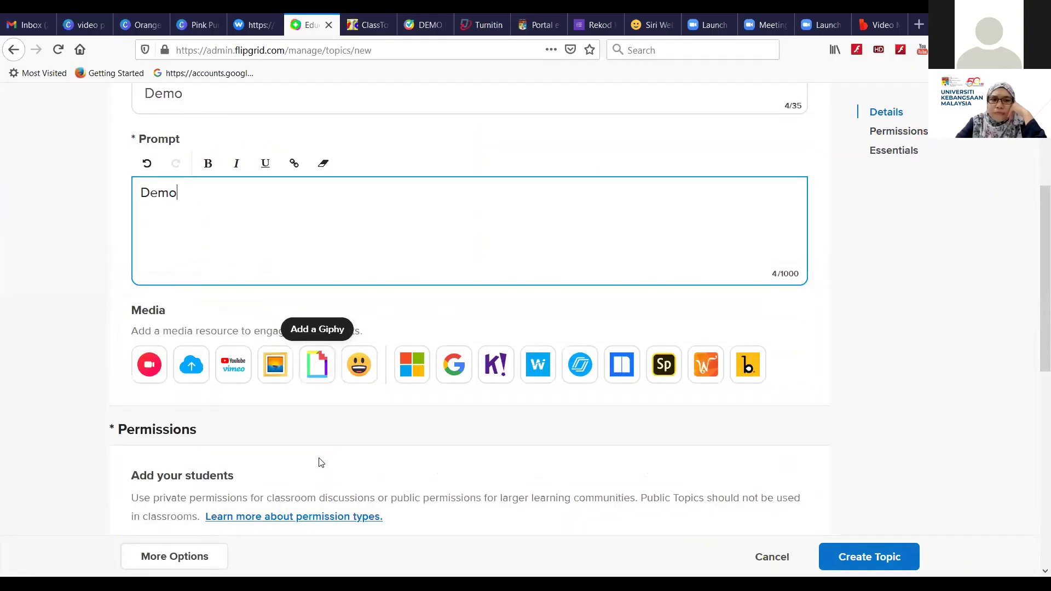
pyautogui.scroll(-6, 320, 464)
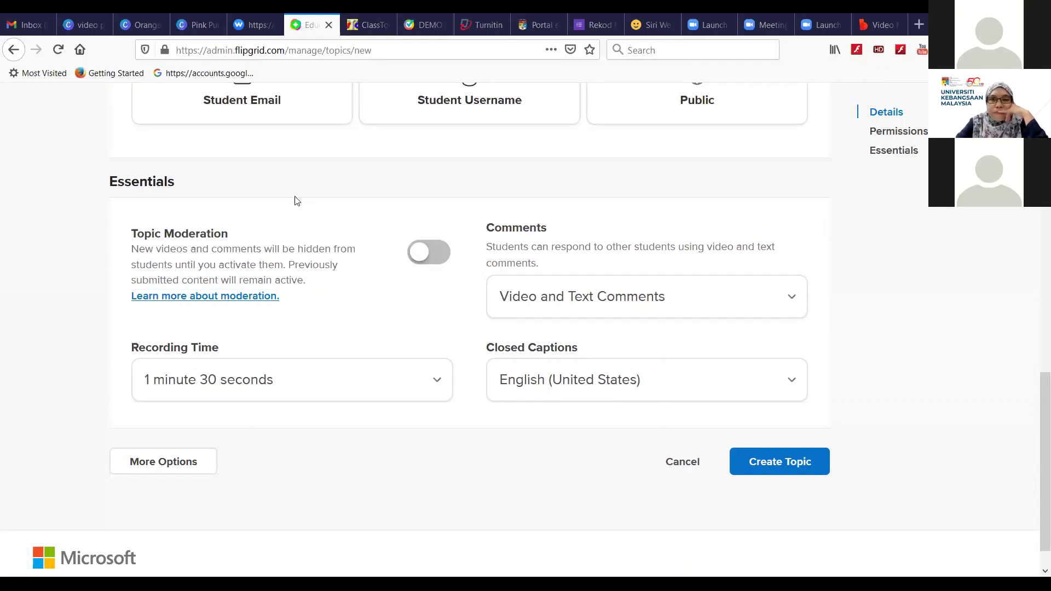
pyautogui.scroll(3, 312, 232)
pyautogui.scroll(6, 313, 233)
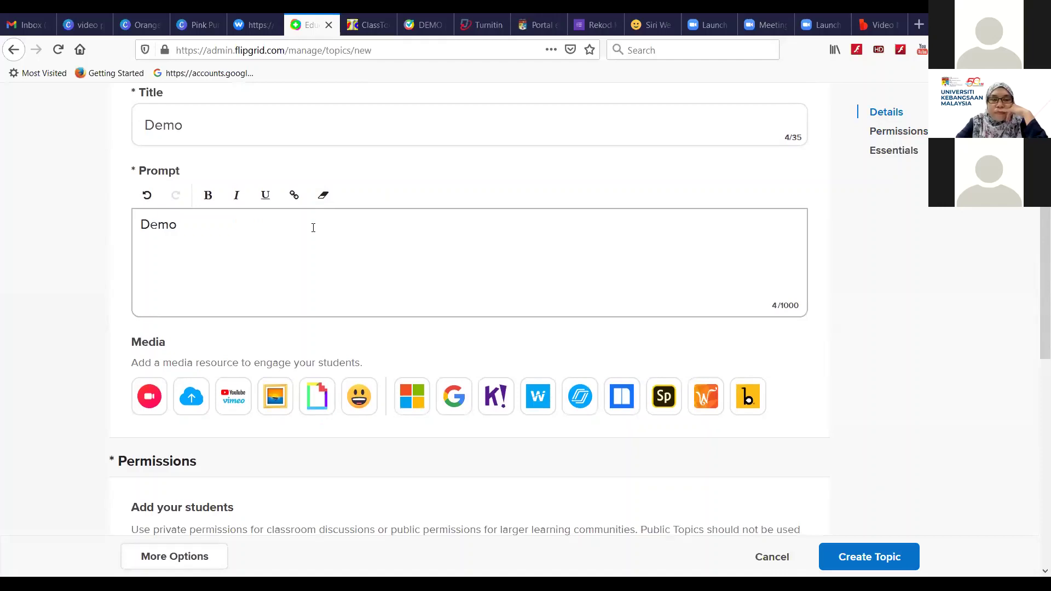
pyautogui.scroll(-4, 280, 268)
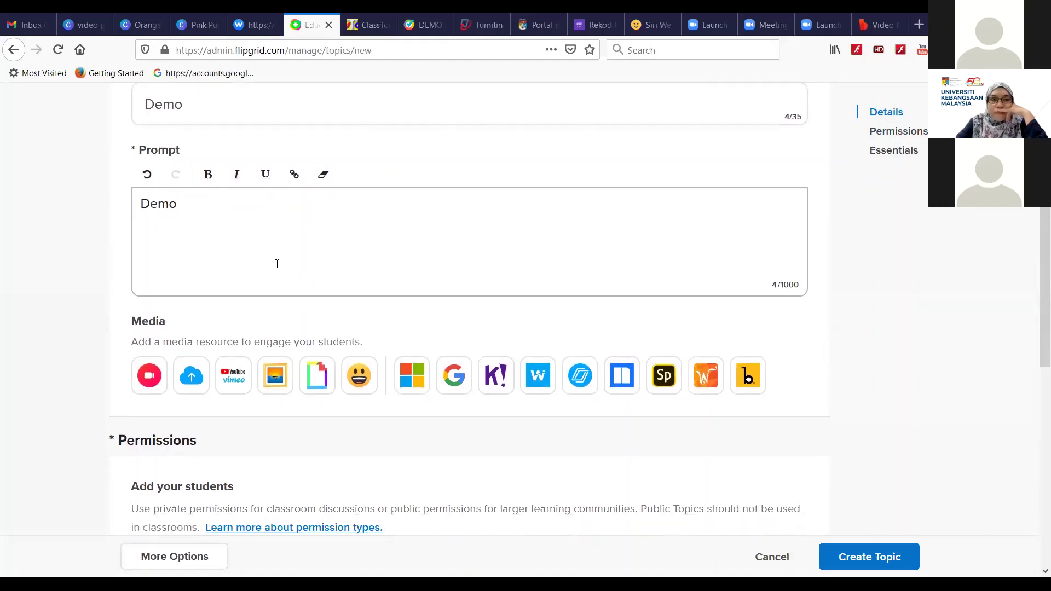
pyautogui.scroll(-3, 278, 268)
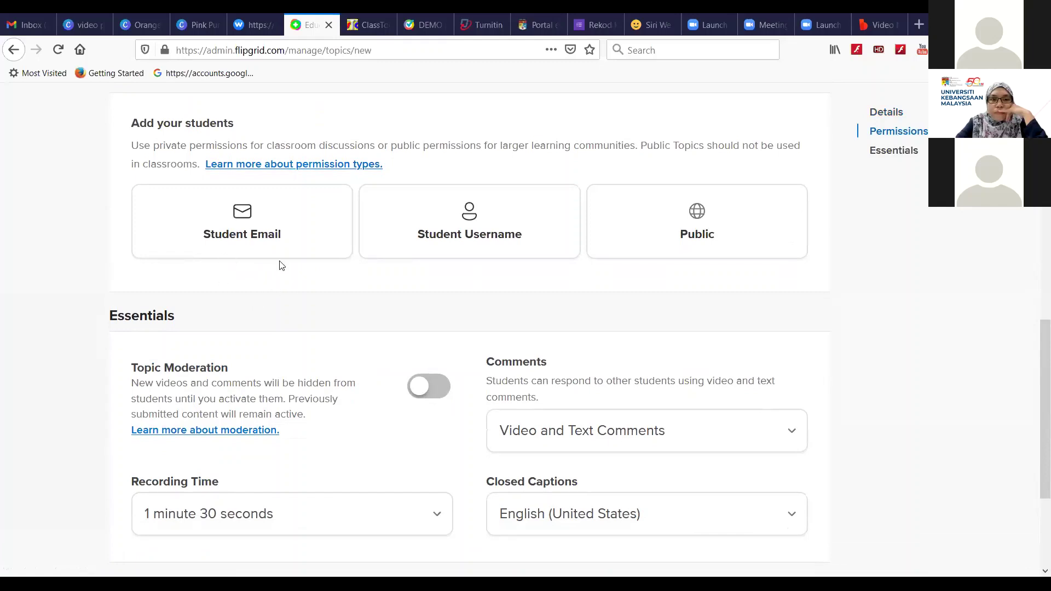
pyautogui.scroll(1, 462, 216)
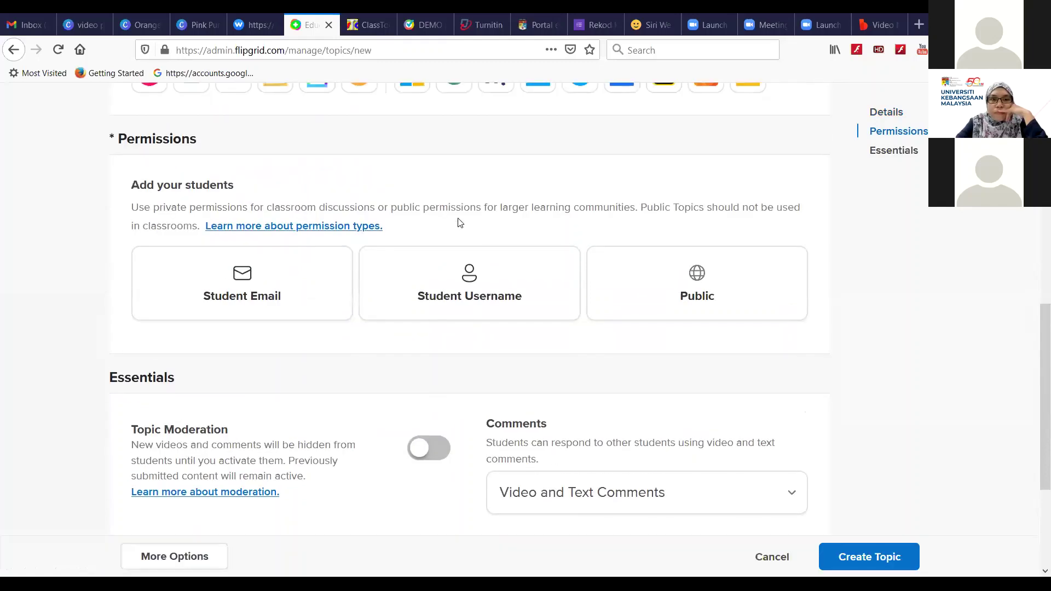
pyautogui.scroll(-1, 460, 223)
pyautogui.scroll(-1, 459, 222)
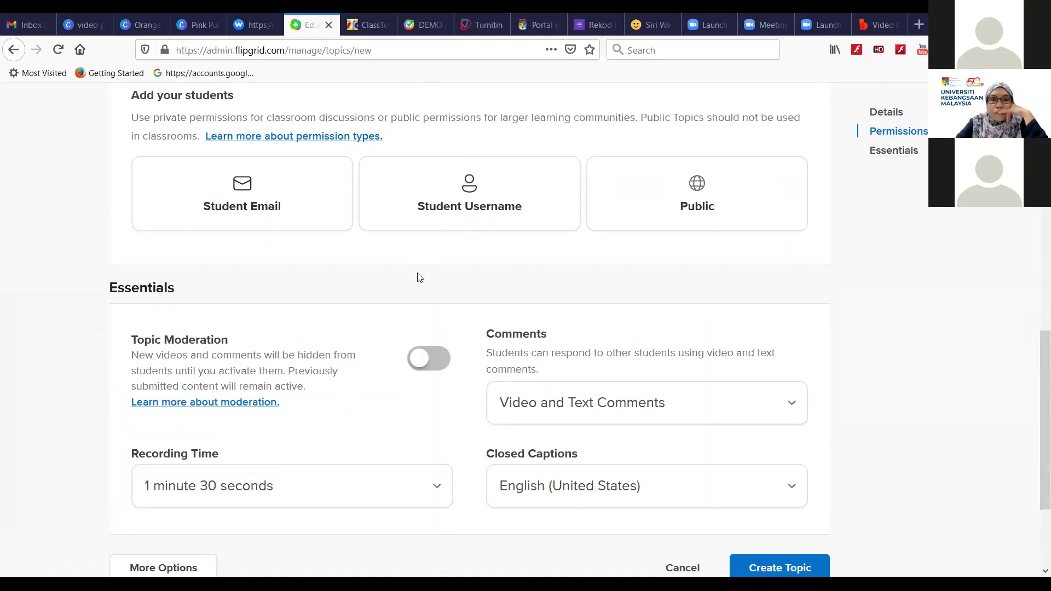
pyautogui.scroll(-2, 403, 305)
pyautogui.scroll(-1, 407, 304)
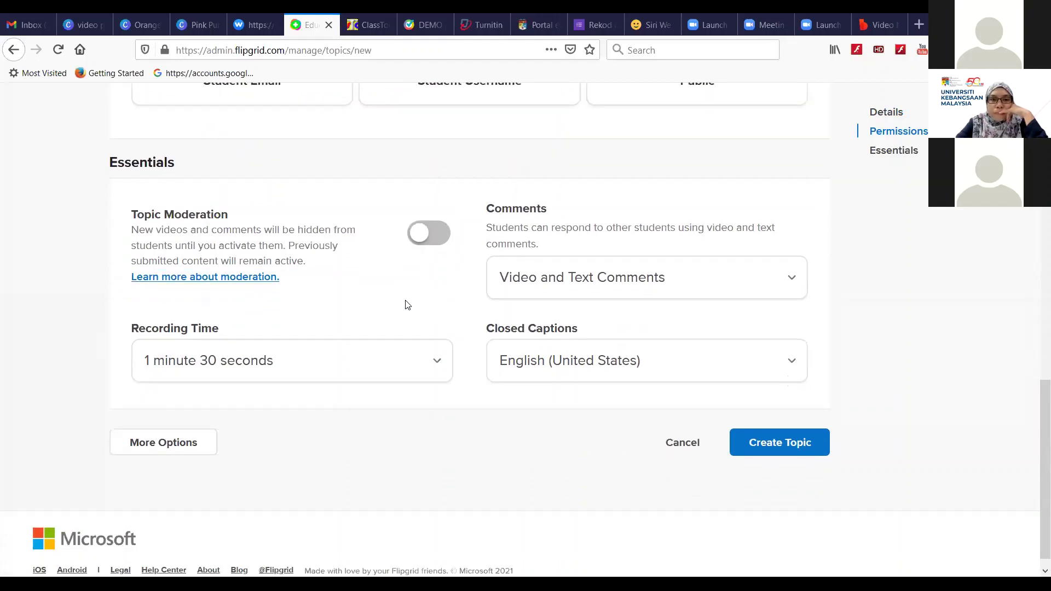
pyautogui.scroll(-1, 405, 304)
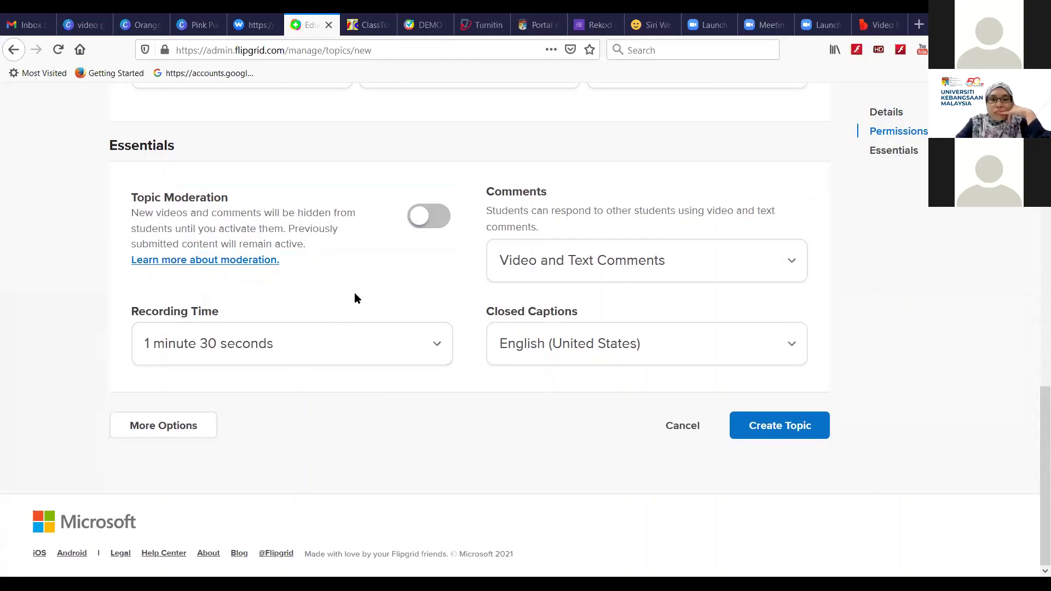
# View the available recording time and comment options for the new topic.
pyautogui.click(356, 357)
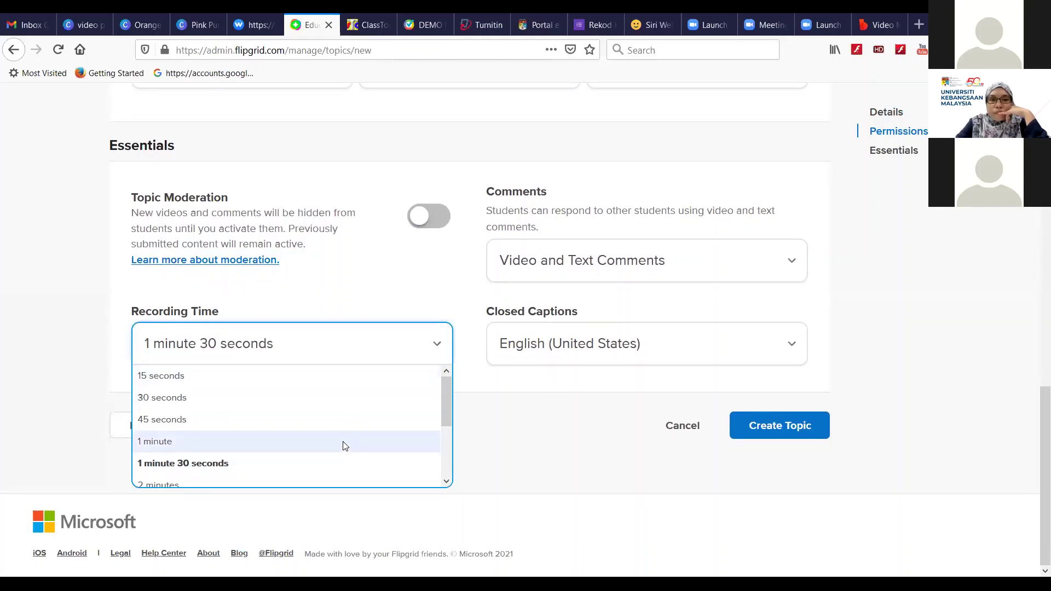
pyautogui.scroll(-1, 338, 469)
pyautogui.scroll(-3, 338, 469)
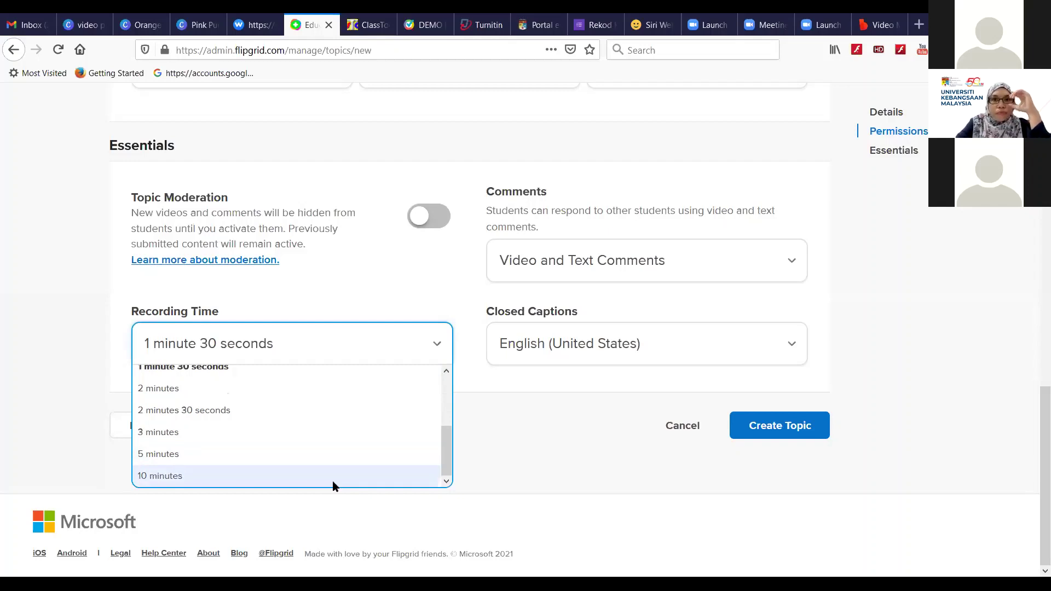
pyautogui.click(407, 326)
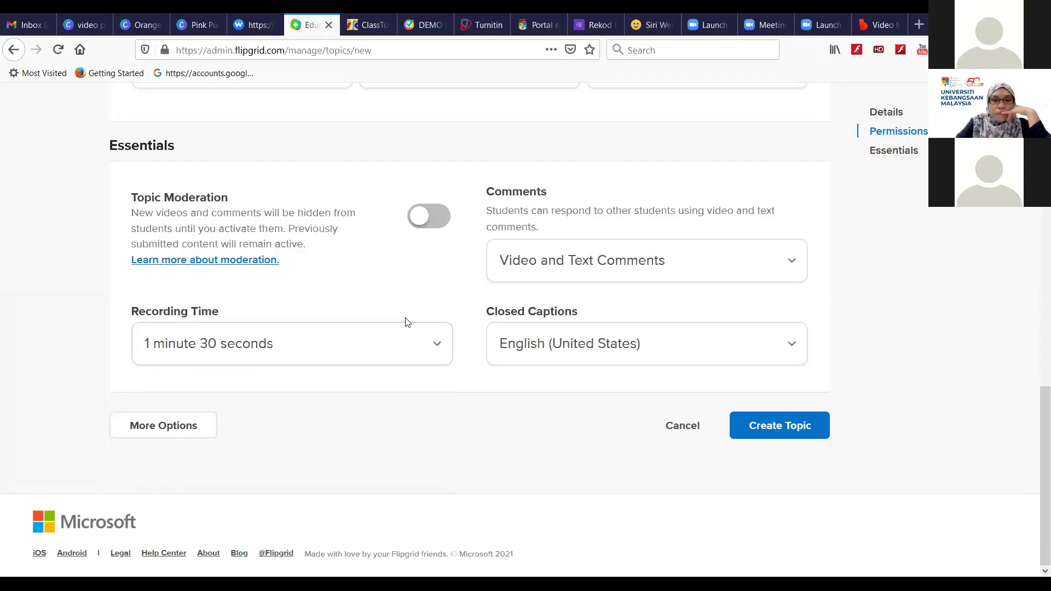
pyautogui.click(554, 260)
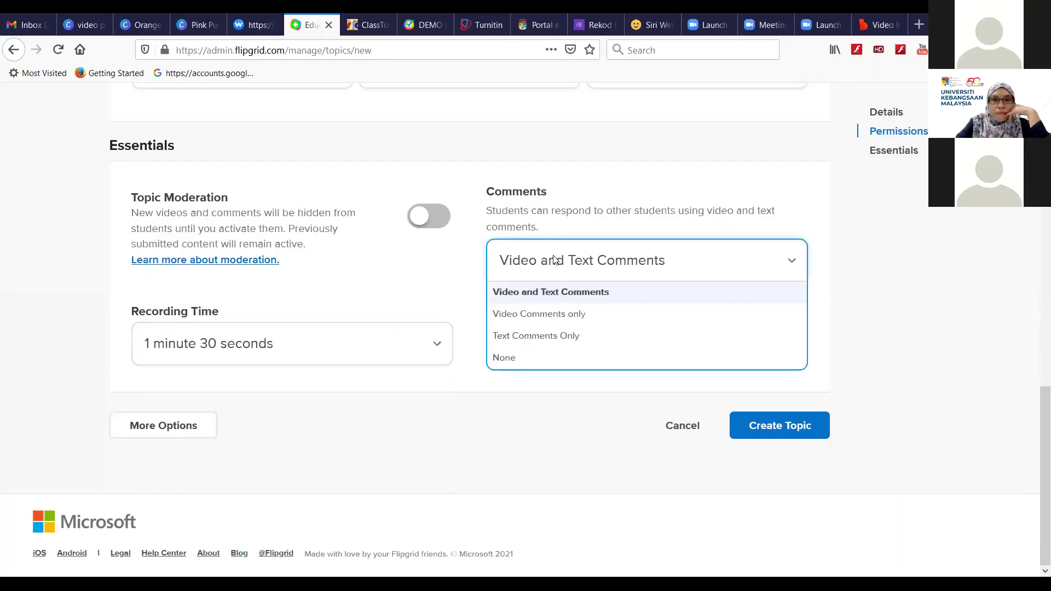
pyautogui.click(554, 260)
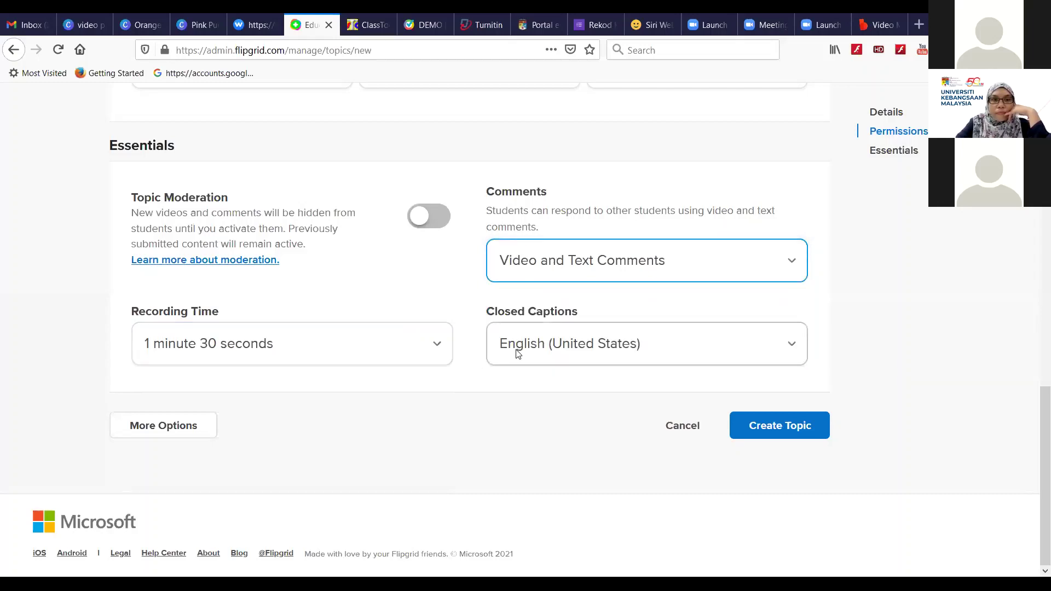
# Set the closed captions to English (United Kingdom) and try to create the topic.
pyautogui.click(532, 355)
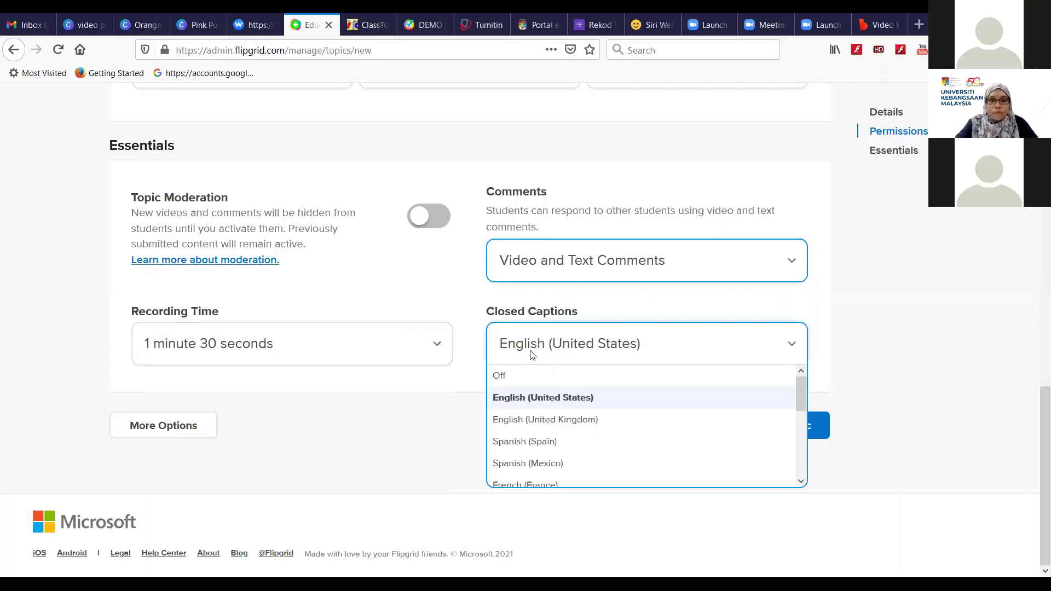
pyautogui.click(561, 419)
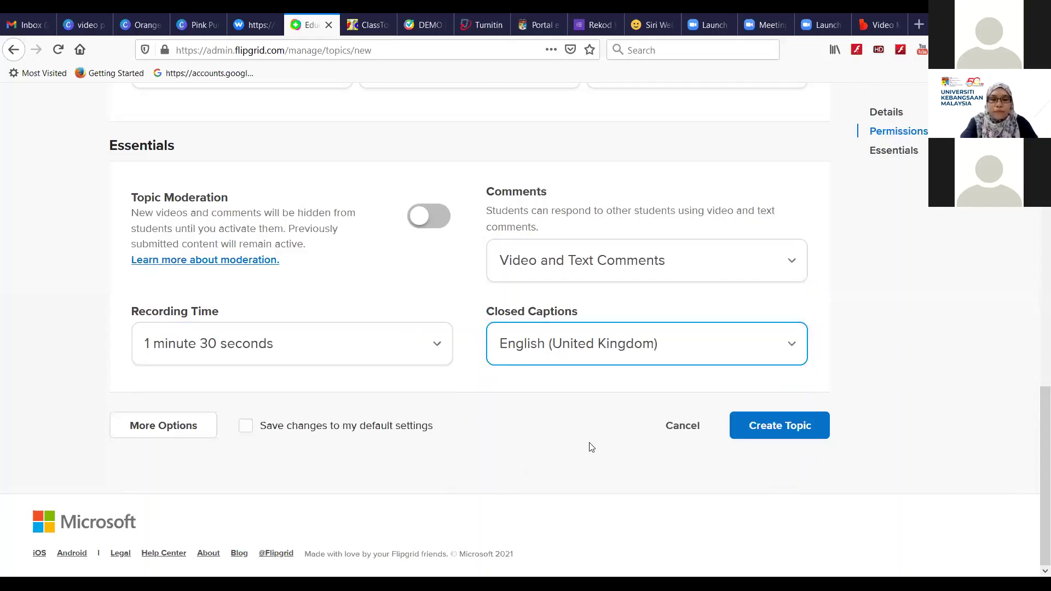
pyautogui.click(777, 430)
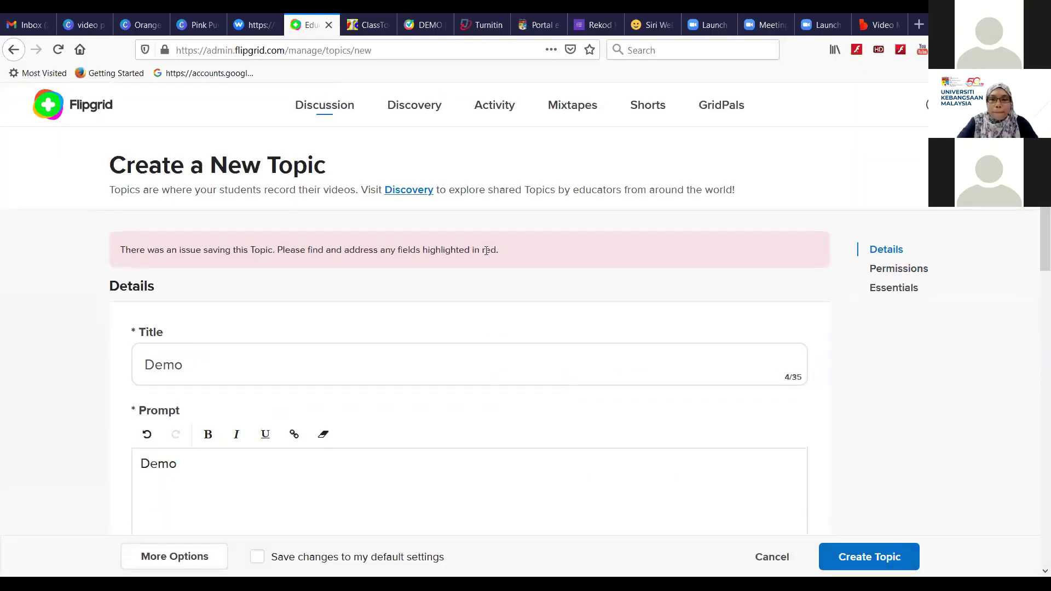
# Set the topic's student permissions to Public, create the Demo topic and dismiss its sharing dialog.
pyautogui.scroll(-1, 452, 293)
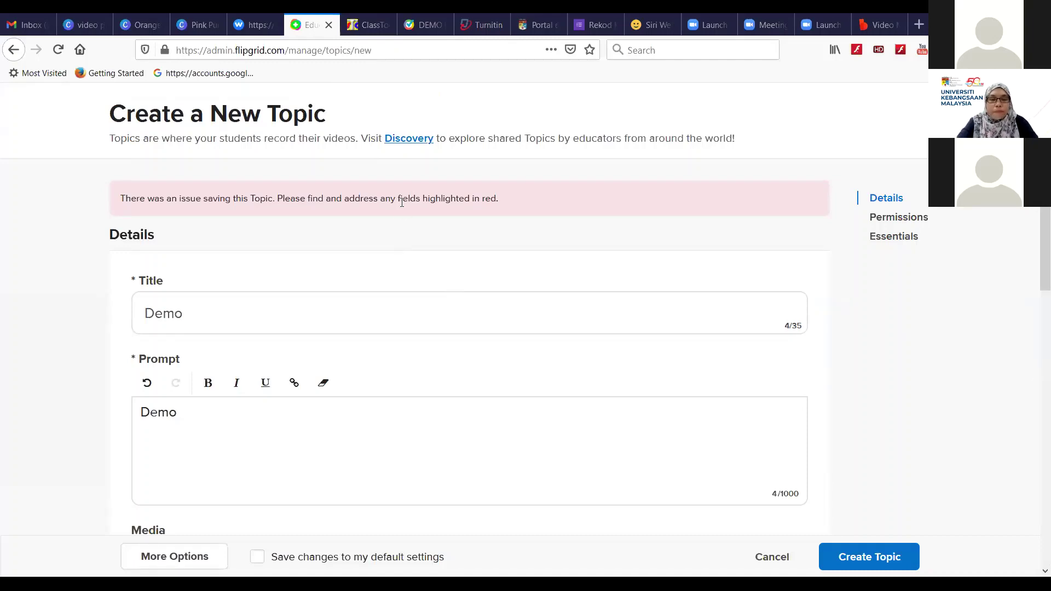
pyautogui.scroll(-7, 310, 460)
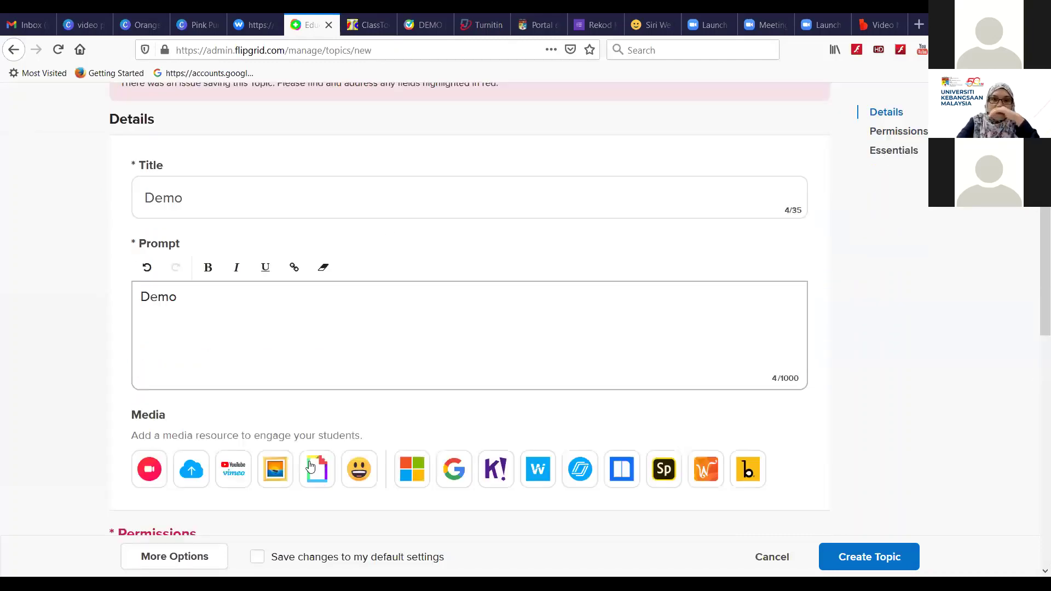
pyautogui.scroll(-1, 309, 465)
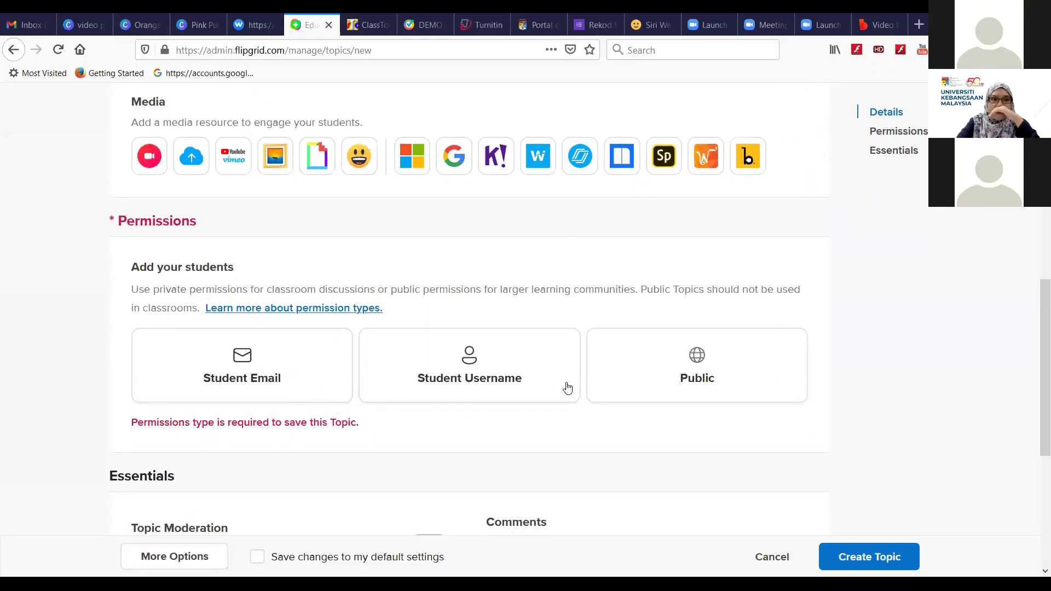
pyautogui.click(638, 367)
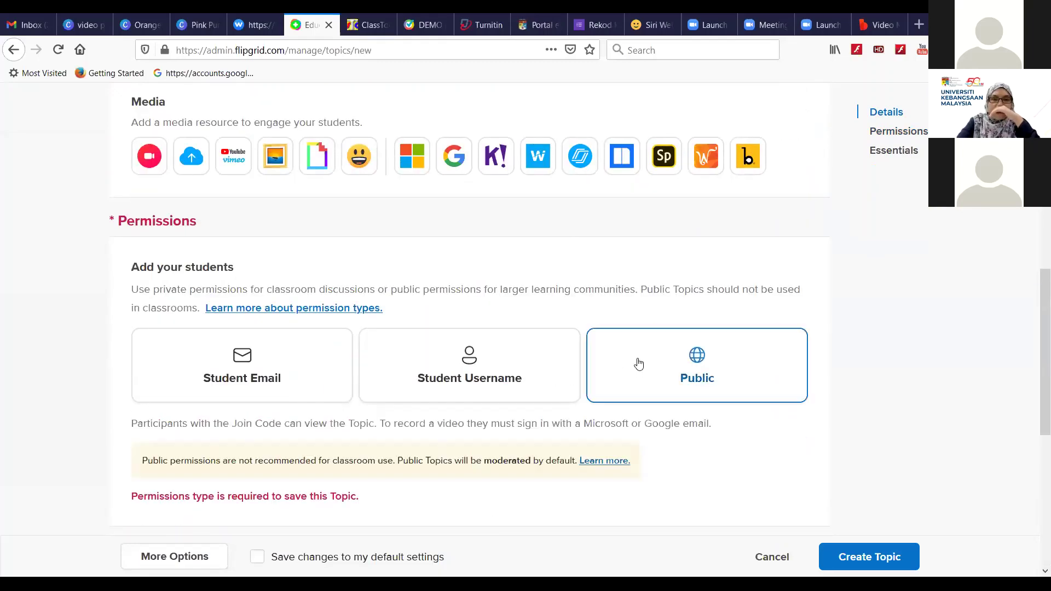
pyautogui.scroll(-4, 638, 363)
pyautogui.scroll(-4, 640, 363)
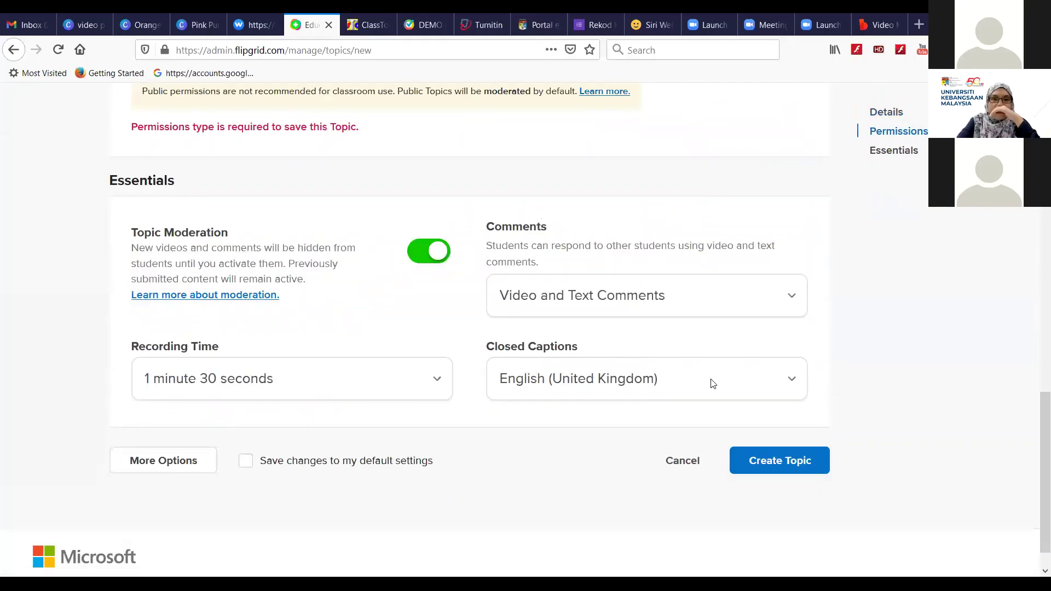
pyautogui.click(802, 433)
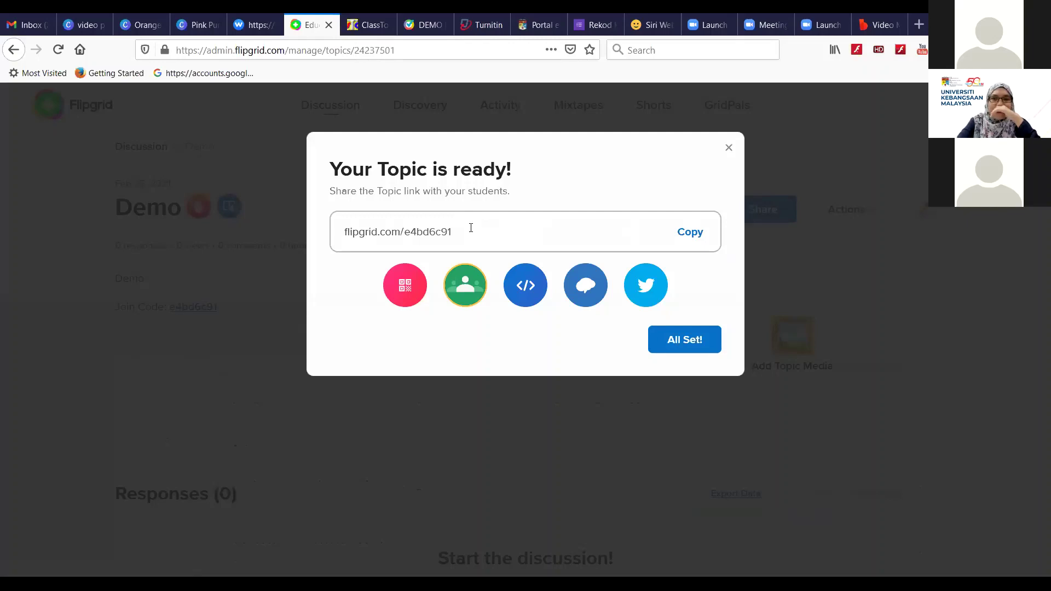
pyautogui.click(729, 150)
# Go to the Discussion page, open the Demo topic and look over its details and responses section.
pyautogui.click(319, 109)
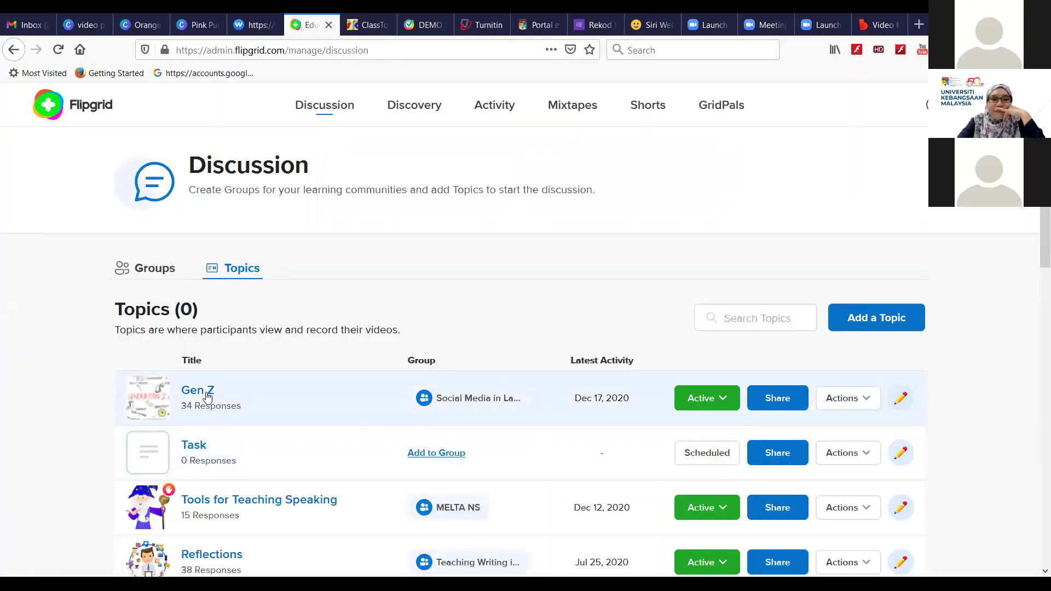
pyautogui.click(208, 396)
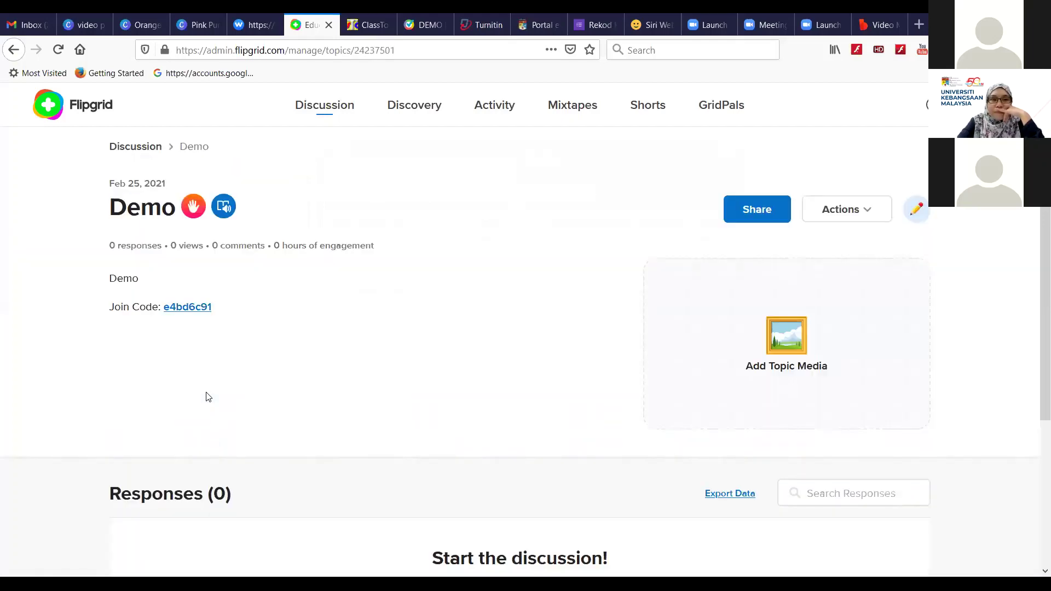
pyautogui.scroll(-4, 209, 415)
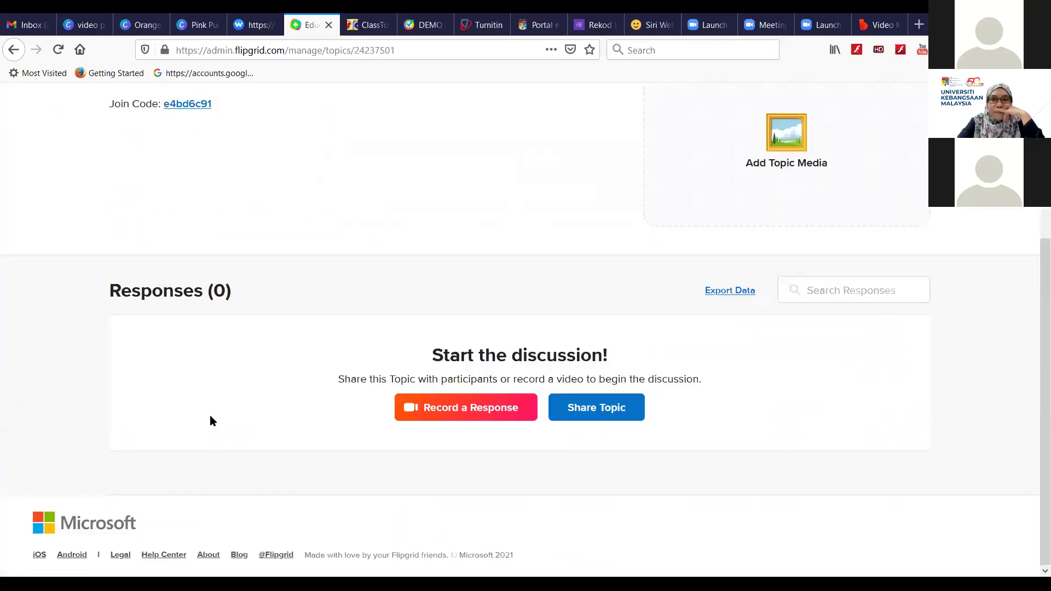
pyautogui.scroll(3, 209, 415)
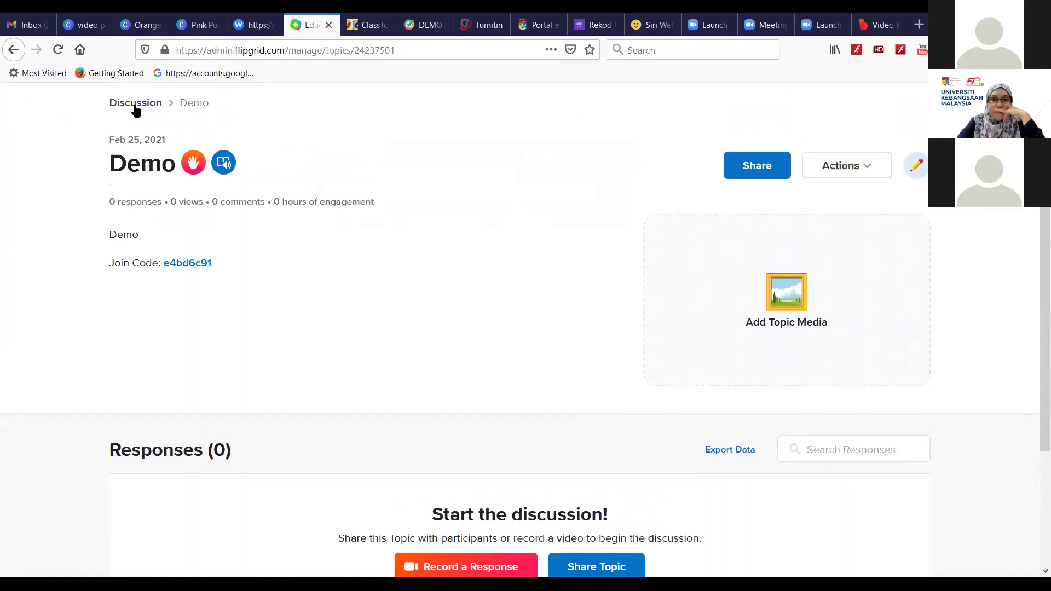
# Return to the Discussion page, open the Gen Z topic and look through its list of student responses.
pyautogui.click(135, 109)
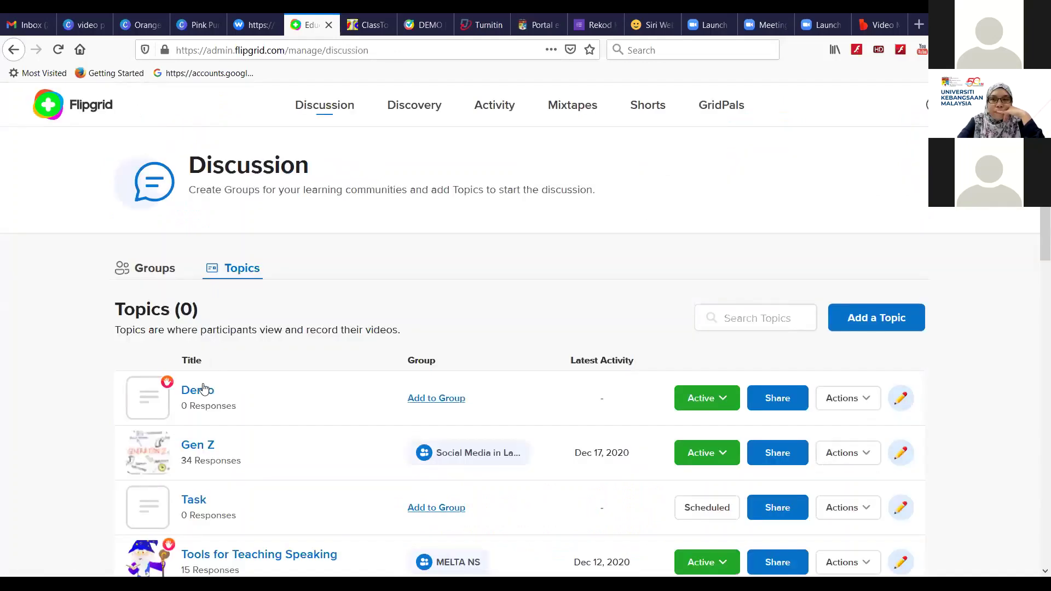
pyautogui.click(200, 389)
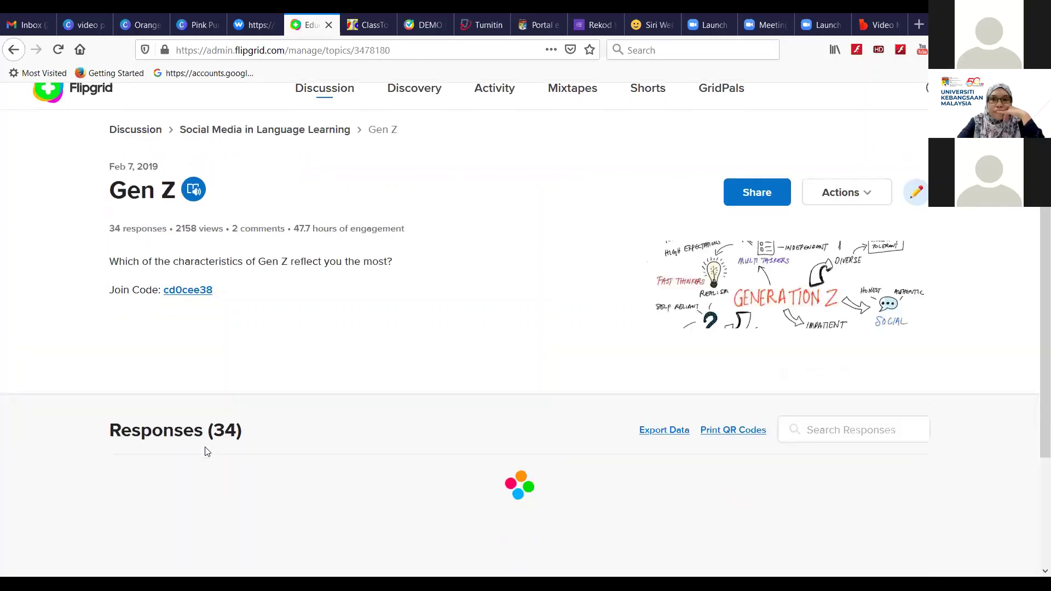
pyautogui.scroll(-1, 207, 451)
pyautogui.scroll(-2, 204, 446)
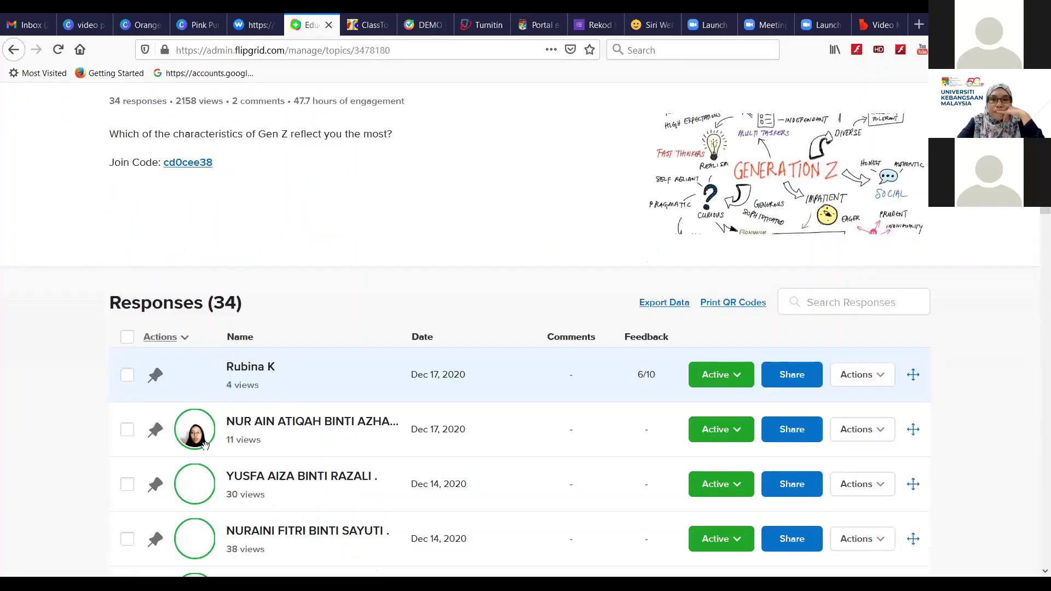
pyautogui.scroll(-2, 203, 438)
pyautogui.scroll(-1, 191, 409)
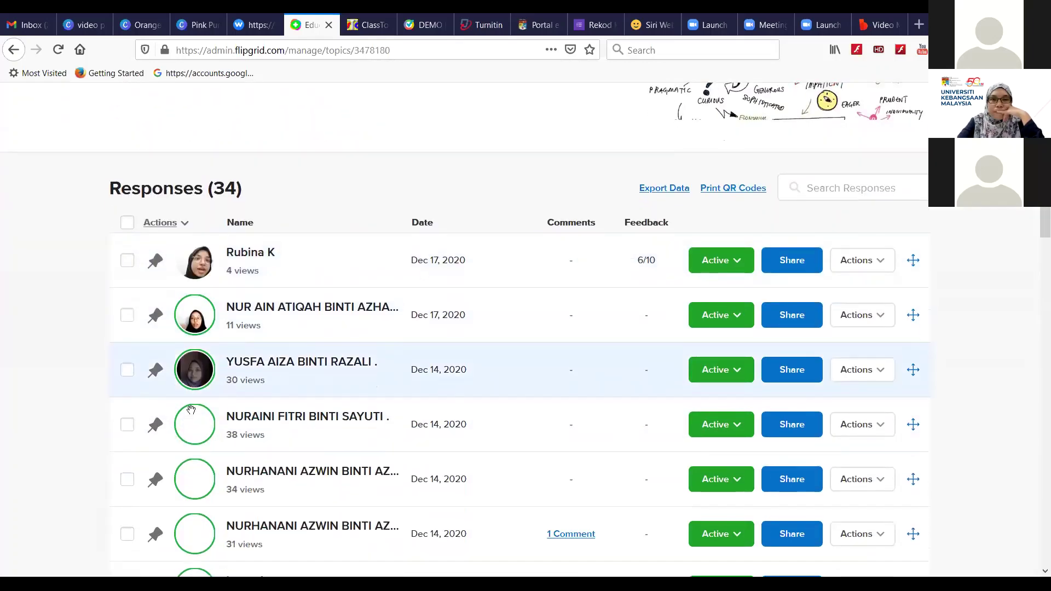
pyautogui.scroll(-5, 191, 410)
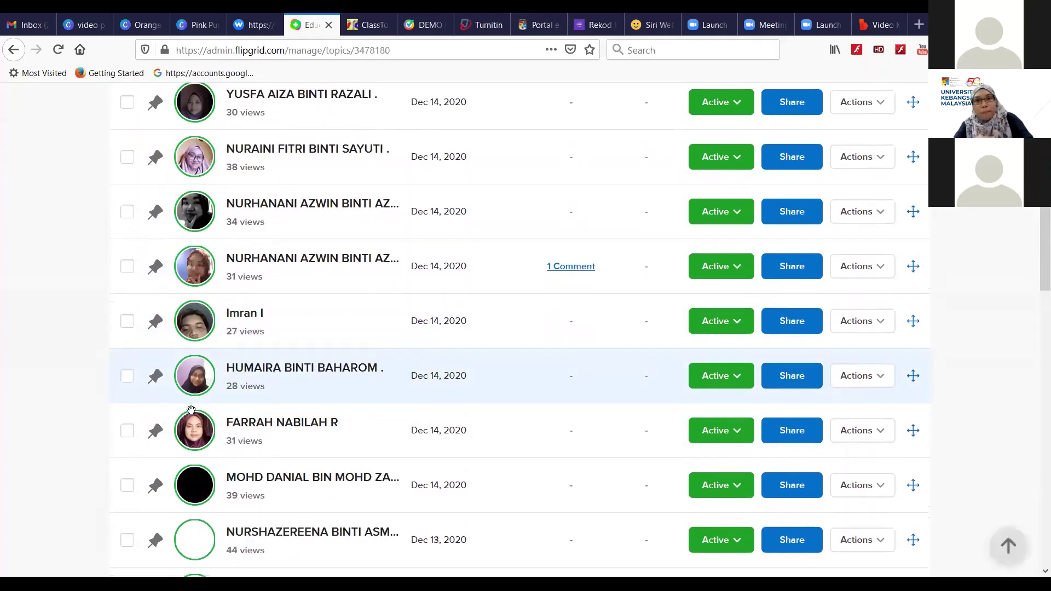
pyautogui.scroll(-3, 191, 409)
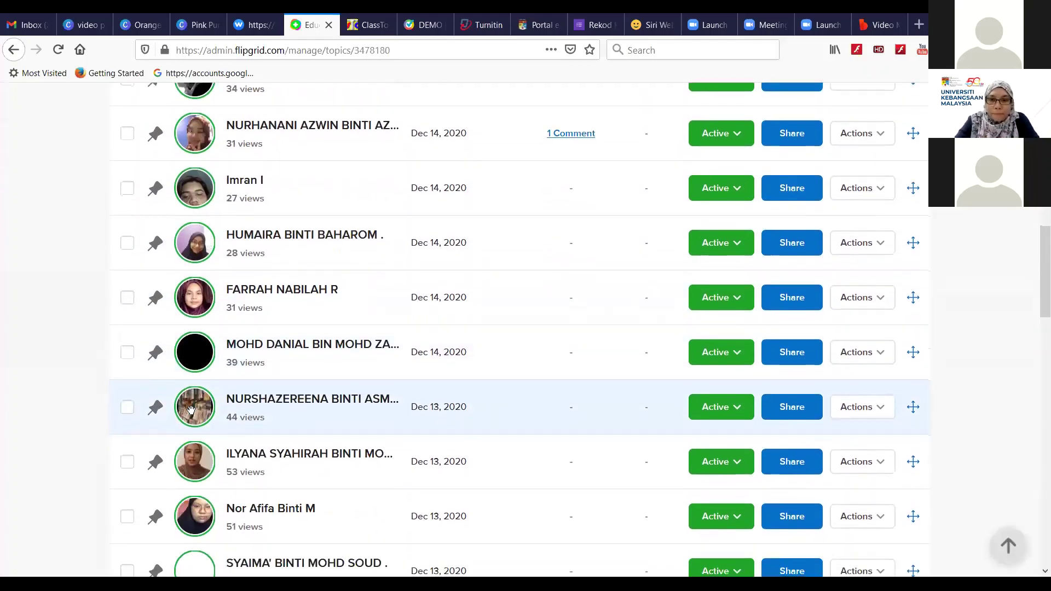
pyautogui.scroll(-1, 191, 409)
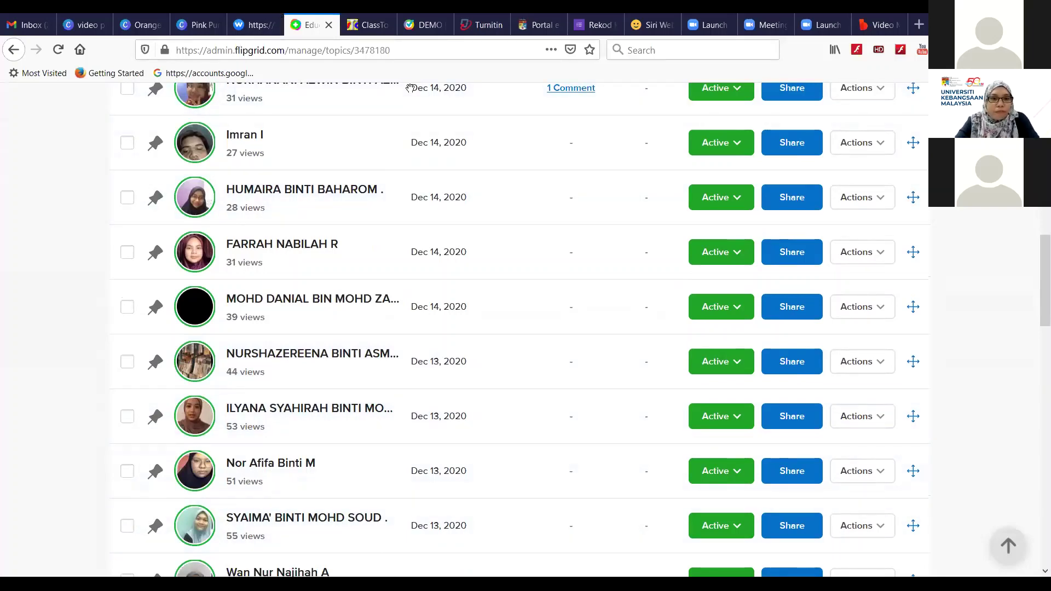
pyautogui.scroll(-4, 312, 288)
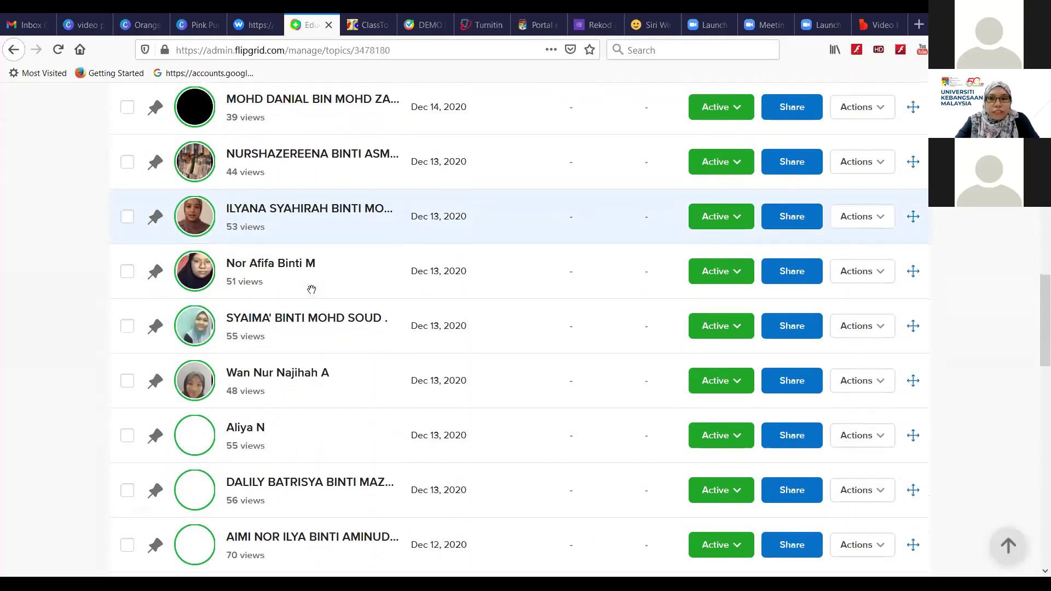
pyautogui.scroll(6, 311, 289)
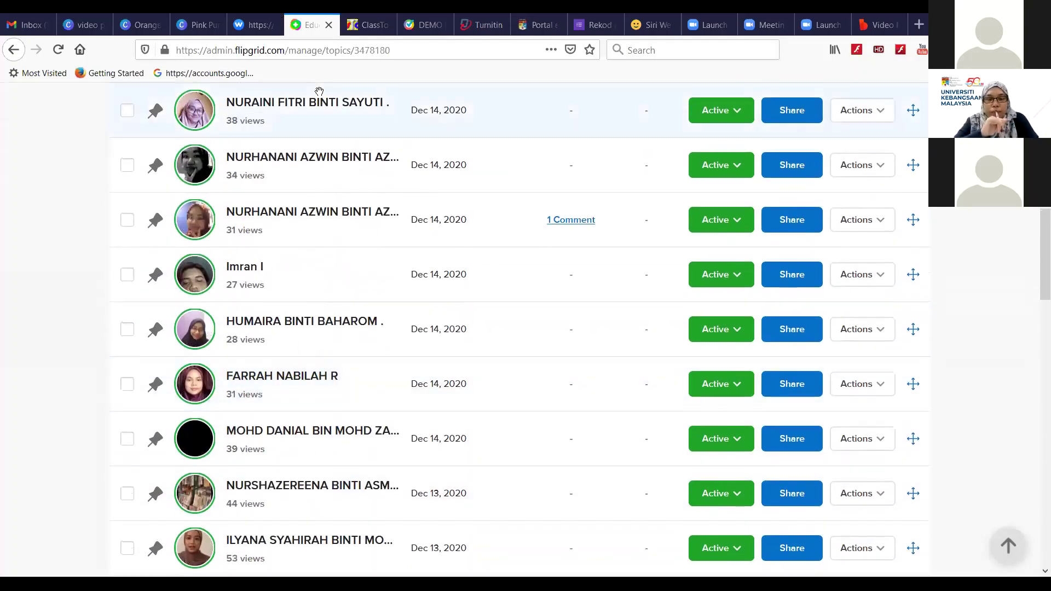